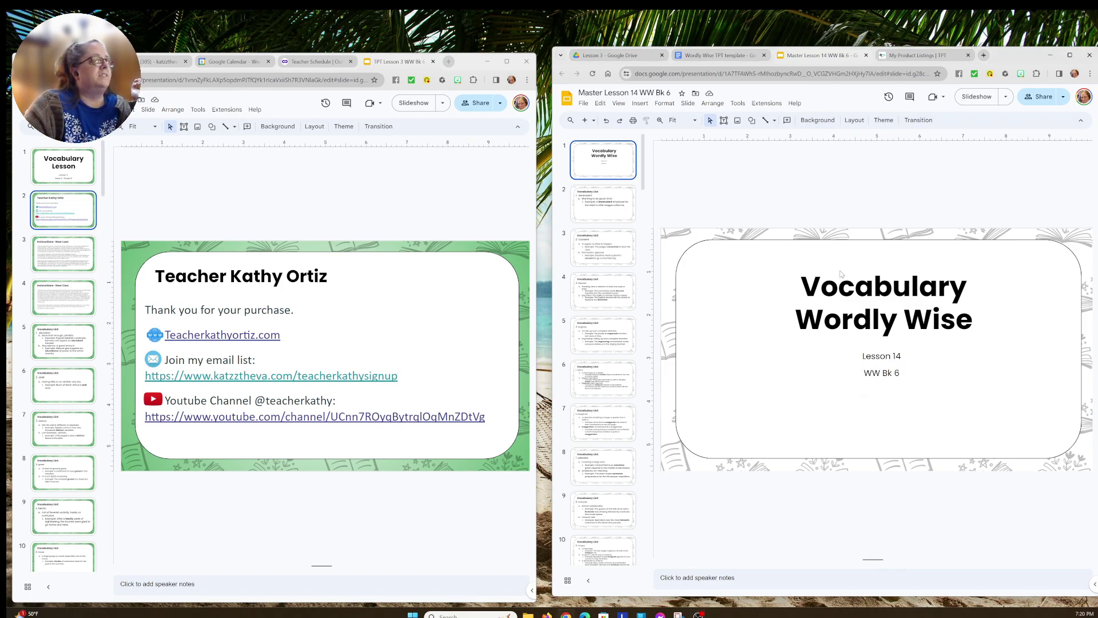
# In the theme editor, replace "Wordly Wise" with "Voyage" in the title layout's heading
pyautogui.click(882, 364)
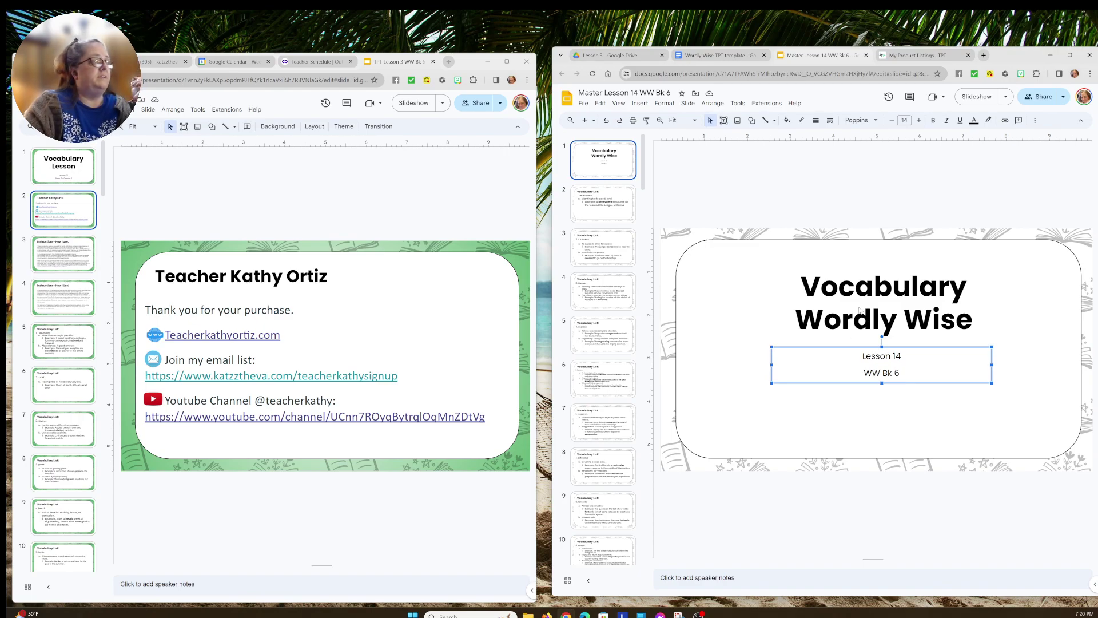
pyautogui.click(687, 104)
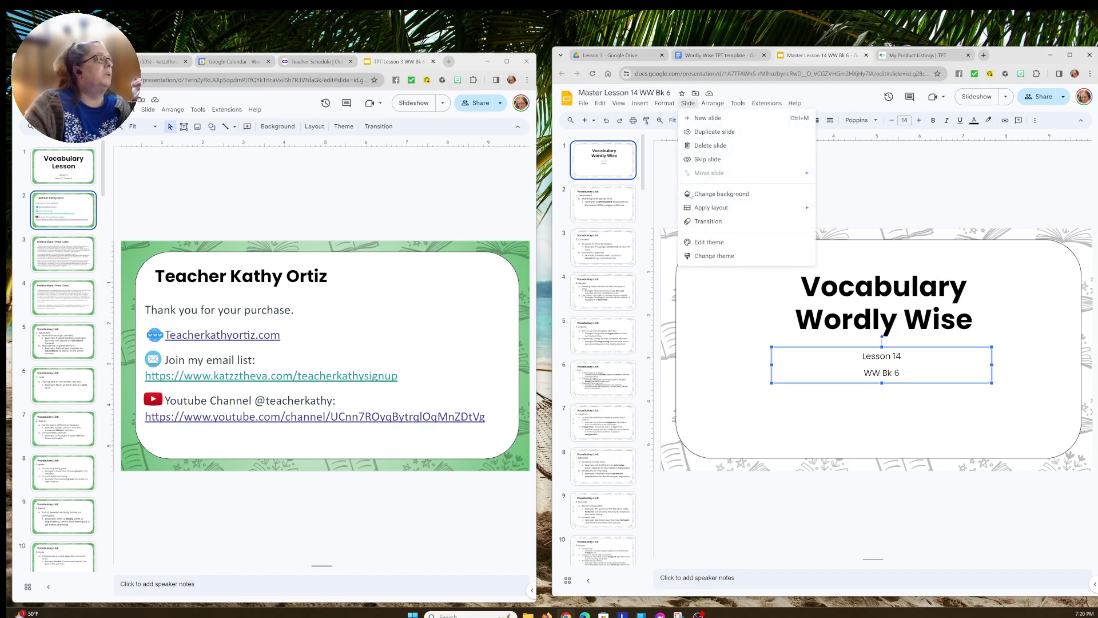
pyautogui.click(702, 244)
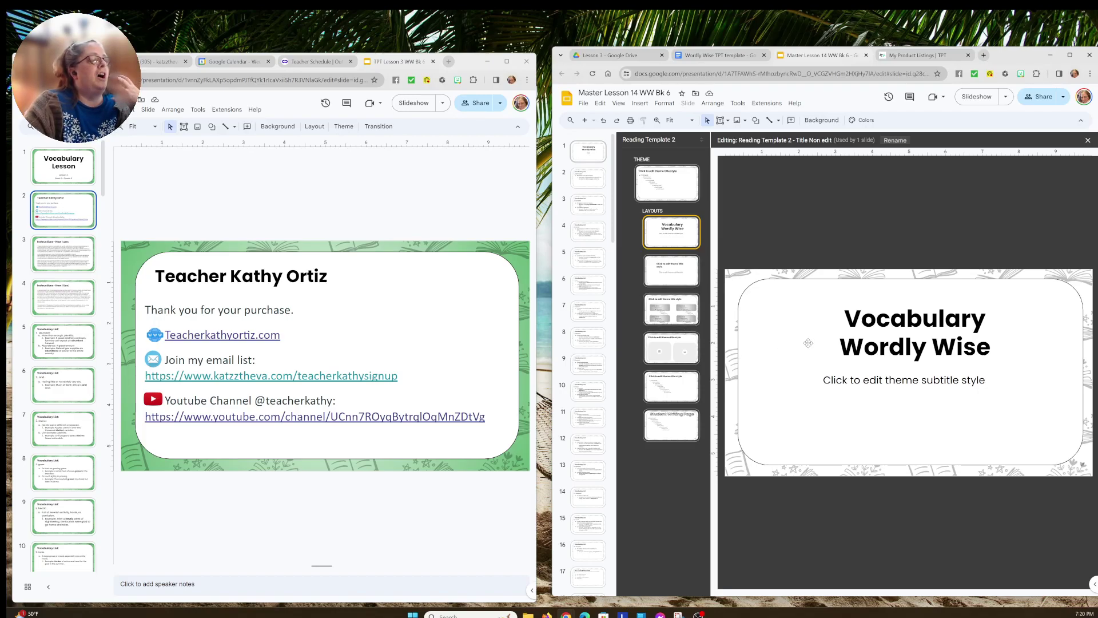
pyautogui.click(850, 344)
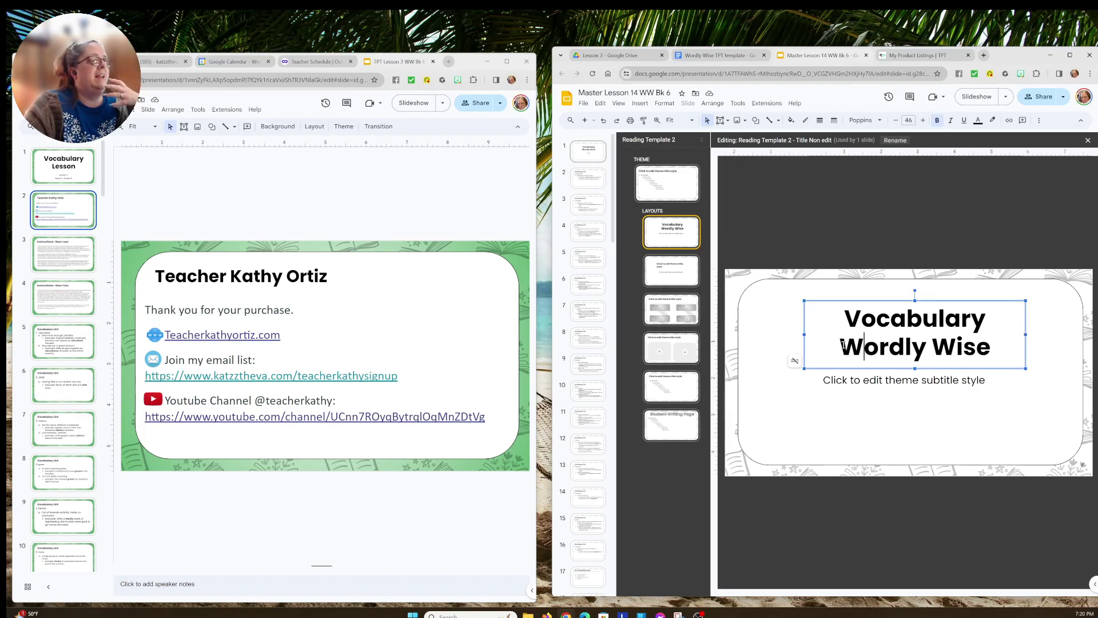
pyautogui.moveTo(840, 345); pyautogui.dragTo(990, 347)
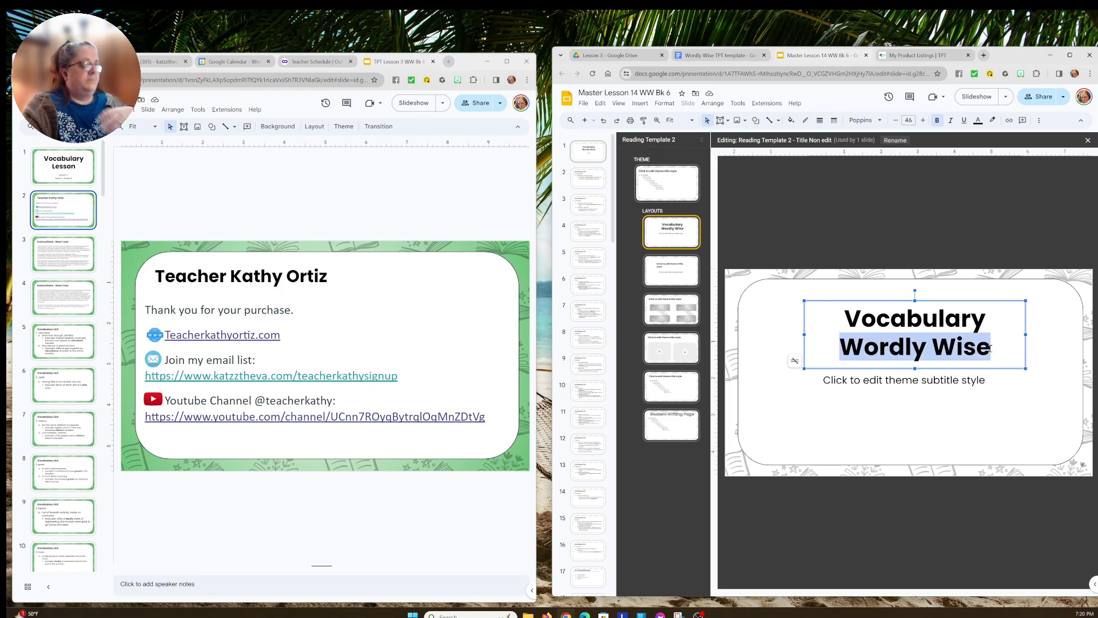
pyautogui.press('BackSpace')
pyautogui.write('Voya')
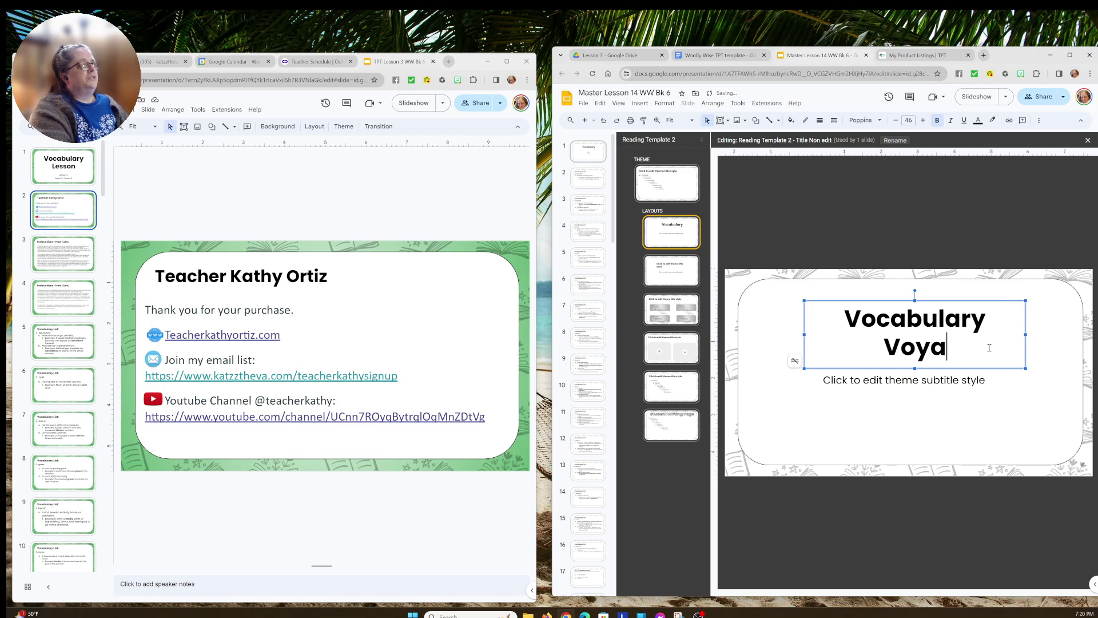
pyautogui.write('ge')
pyautogui.click(798, 220)
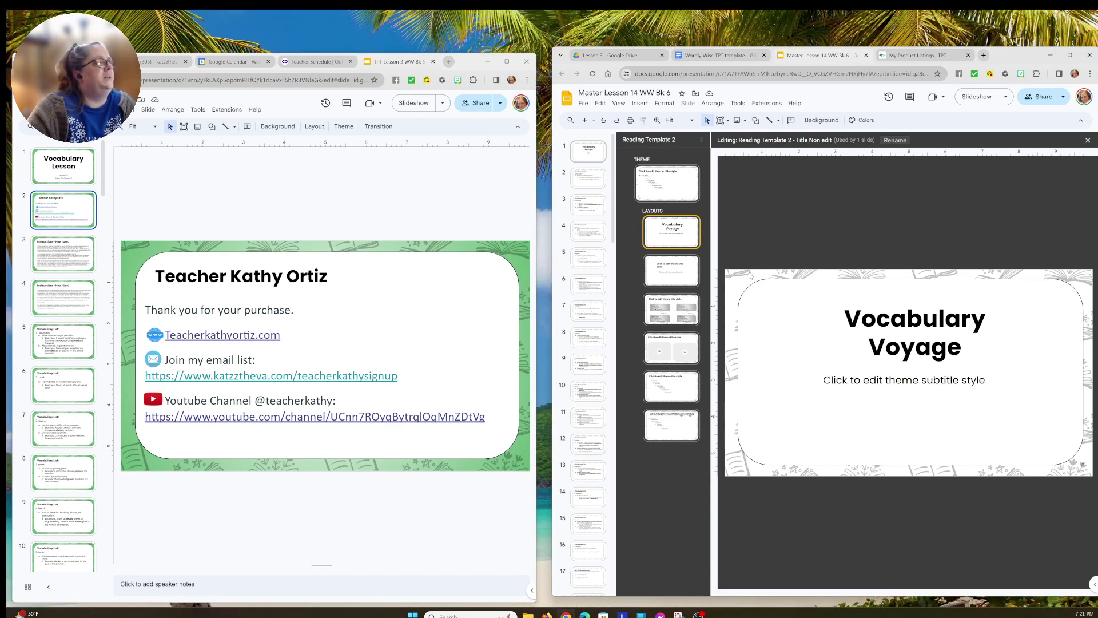
# Set the title layout's background to the uploaded image "books background green" from the Outschool > Reading for Comprehension folder
pyautogui.click(818, 120)
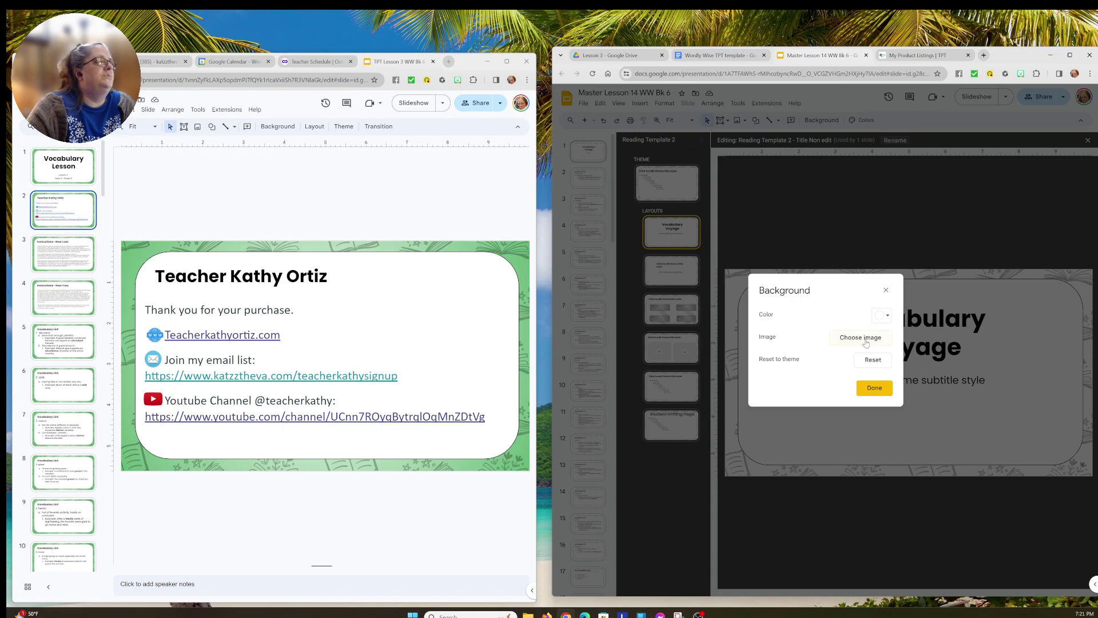
pyautogui.click(865, 342)
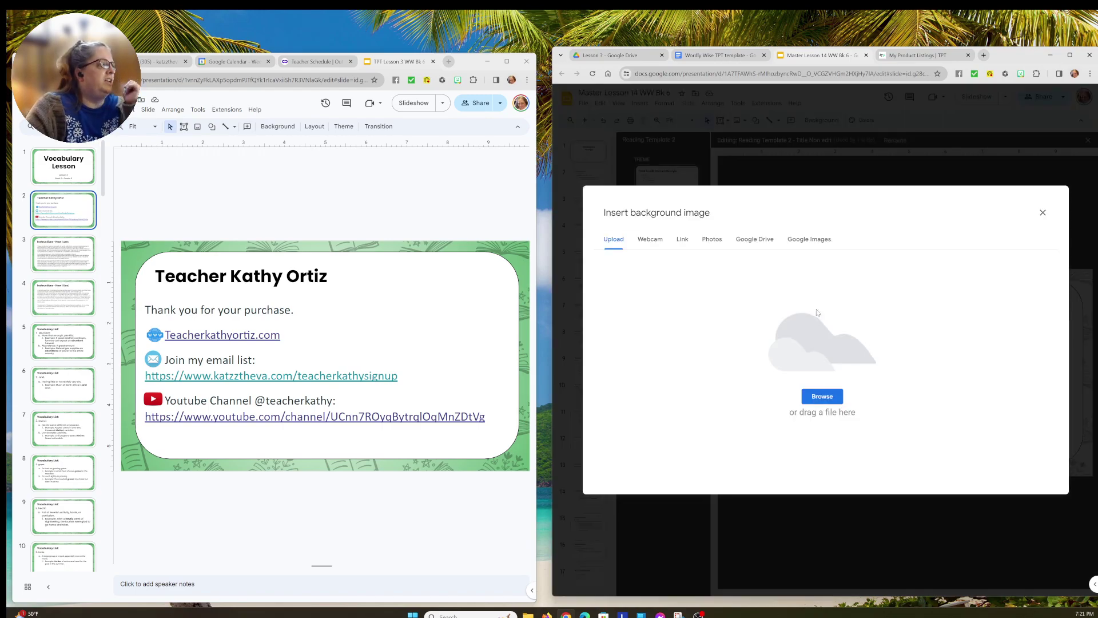
pyautogui.click(809, 394)
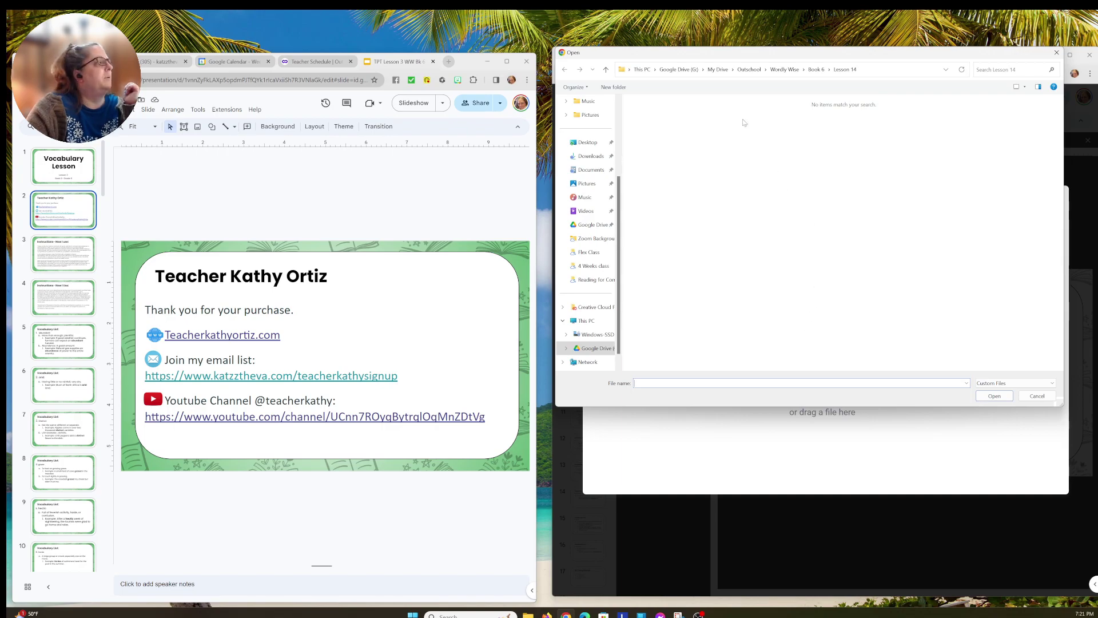
pyautogui.click(749, 70)
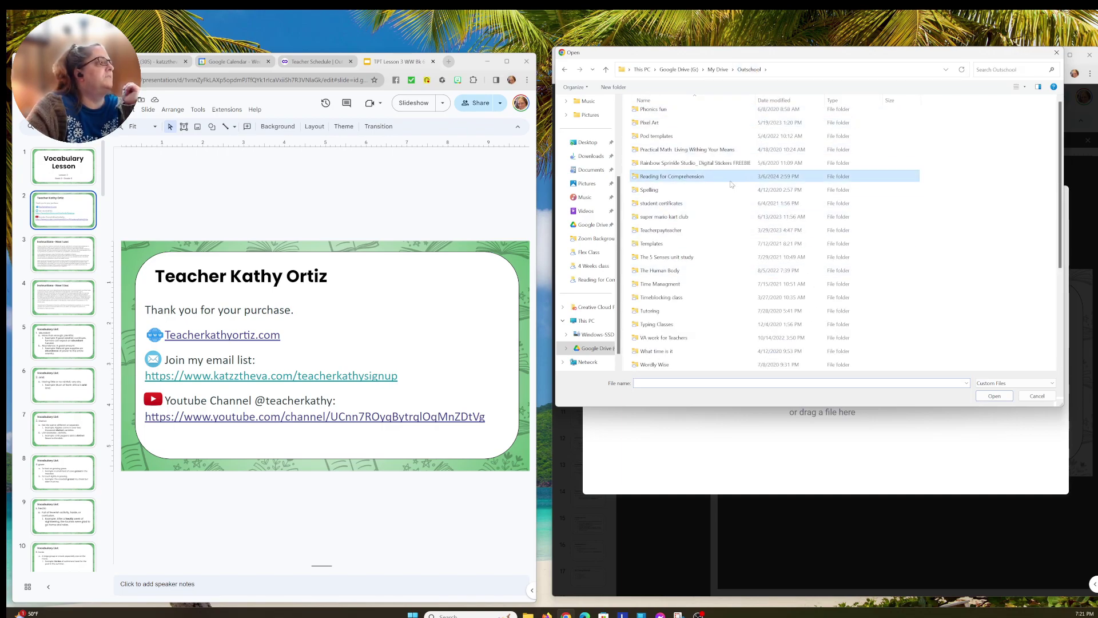
pyautogui.doubleClick(710, 176)
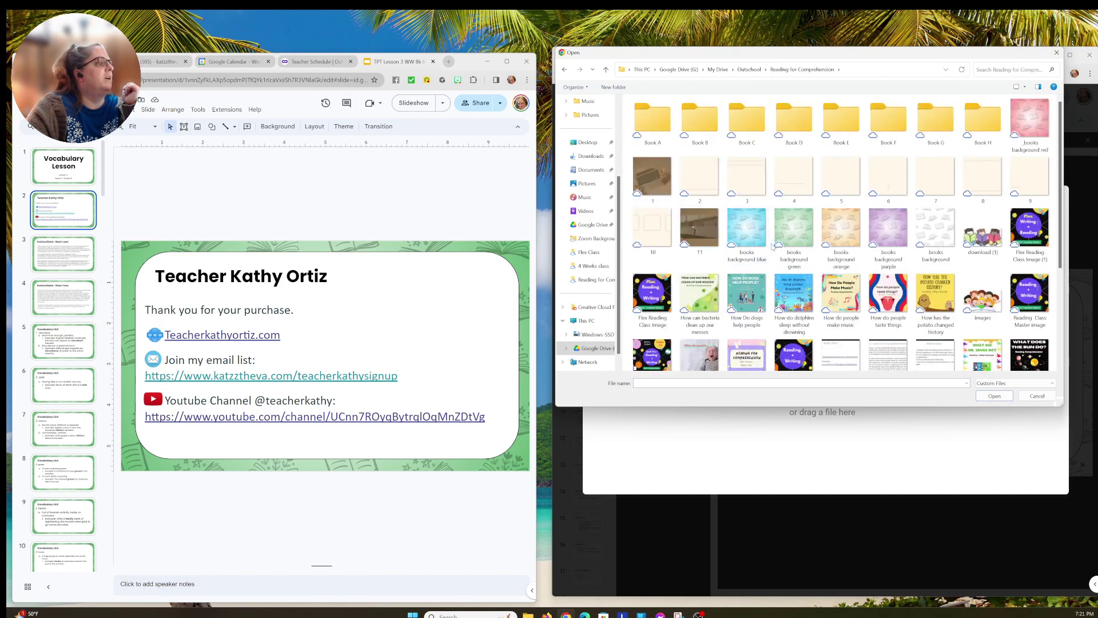
pyautogui.click(797, 223)
pyautogui.click(984, 398)
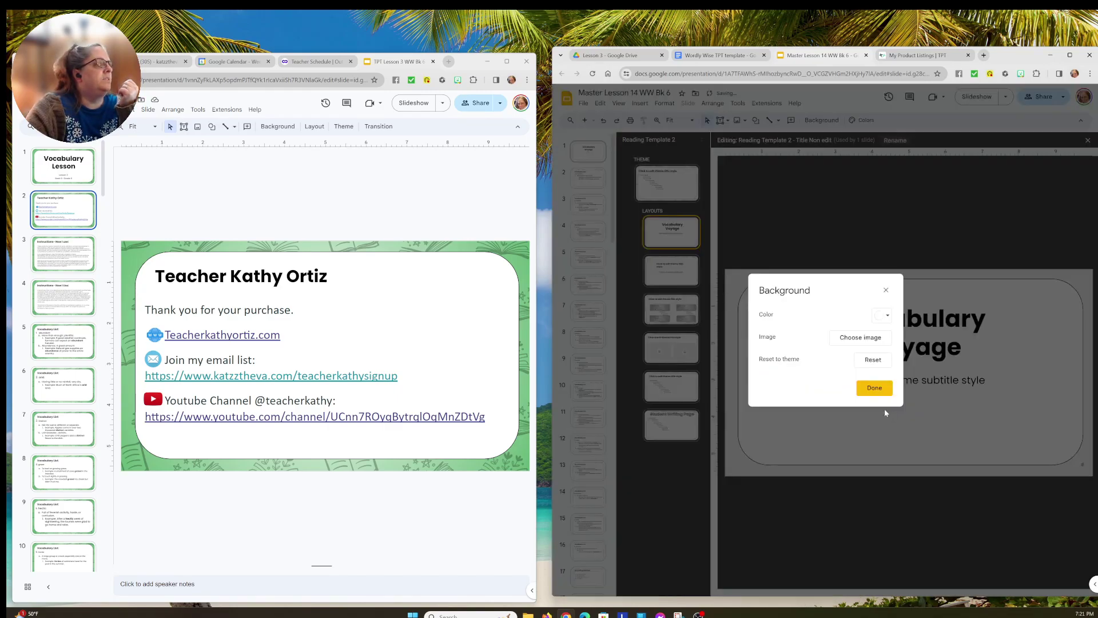
pyautogui.click(880, 386)
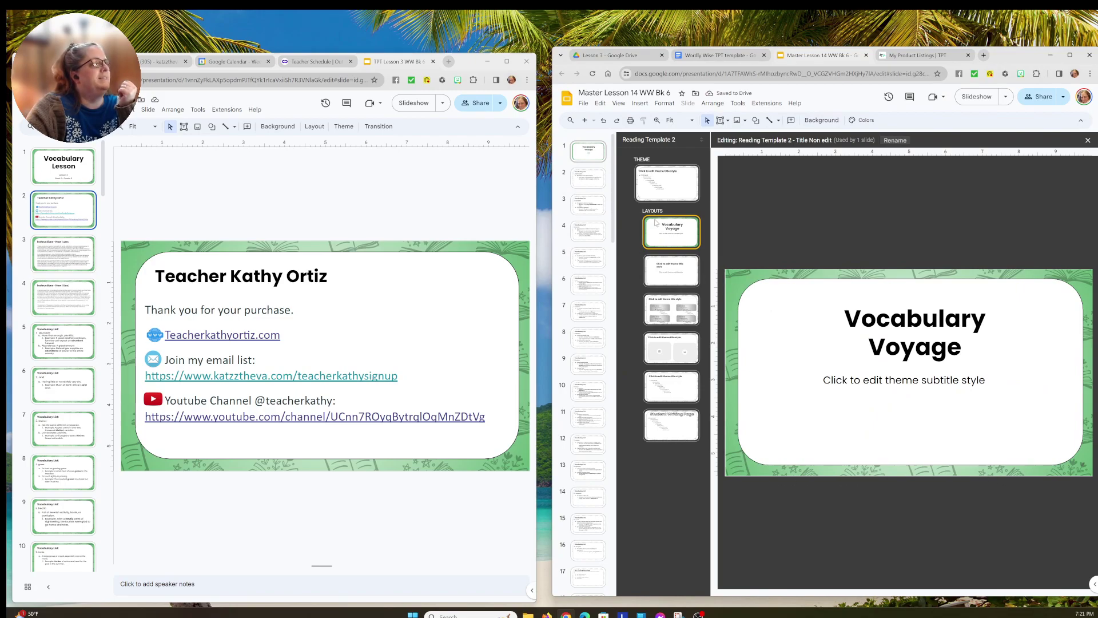
# Apply the "books background green" image as the background of the main theme slide
pyautogui.click(659, 184)
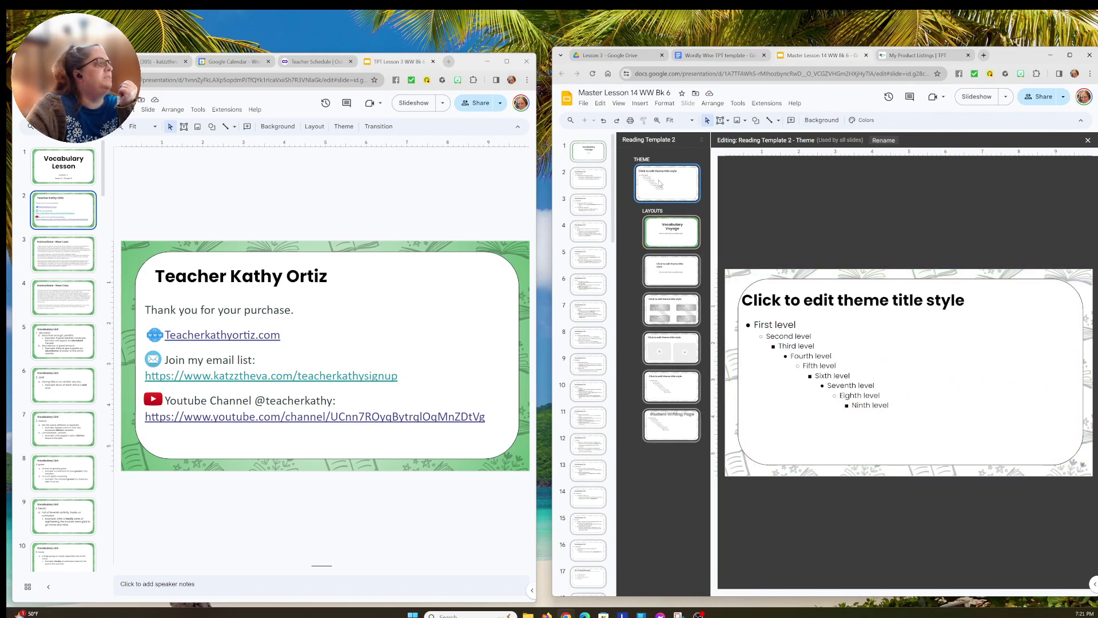
pyautogui.click(821, 119)
pyautogui.click(860, 348)
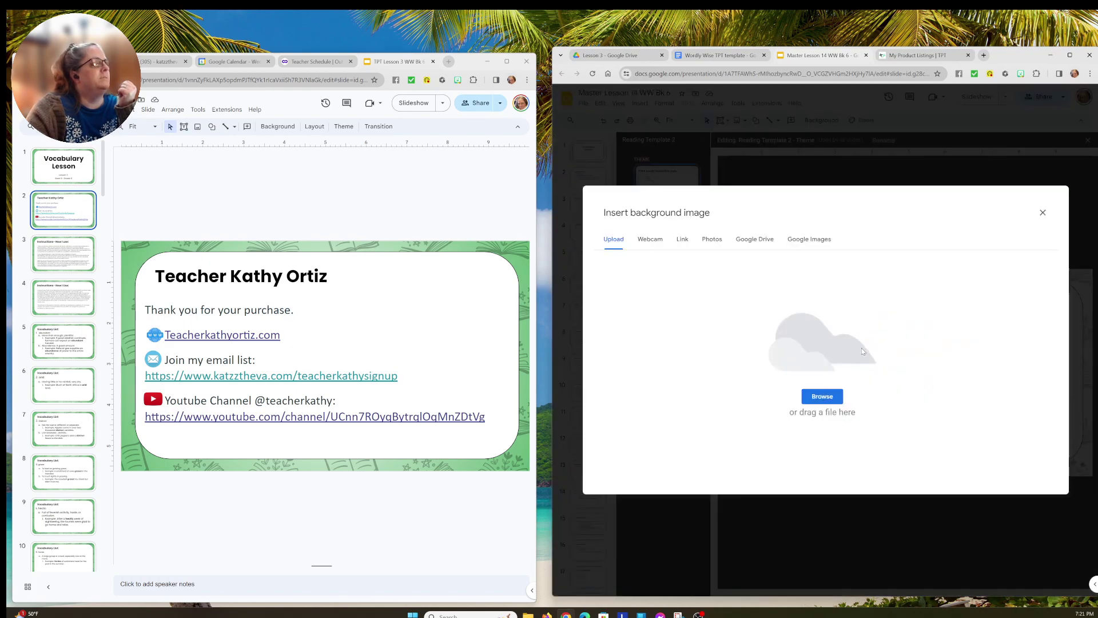
pyautogui.click(822, 396)
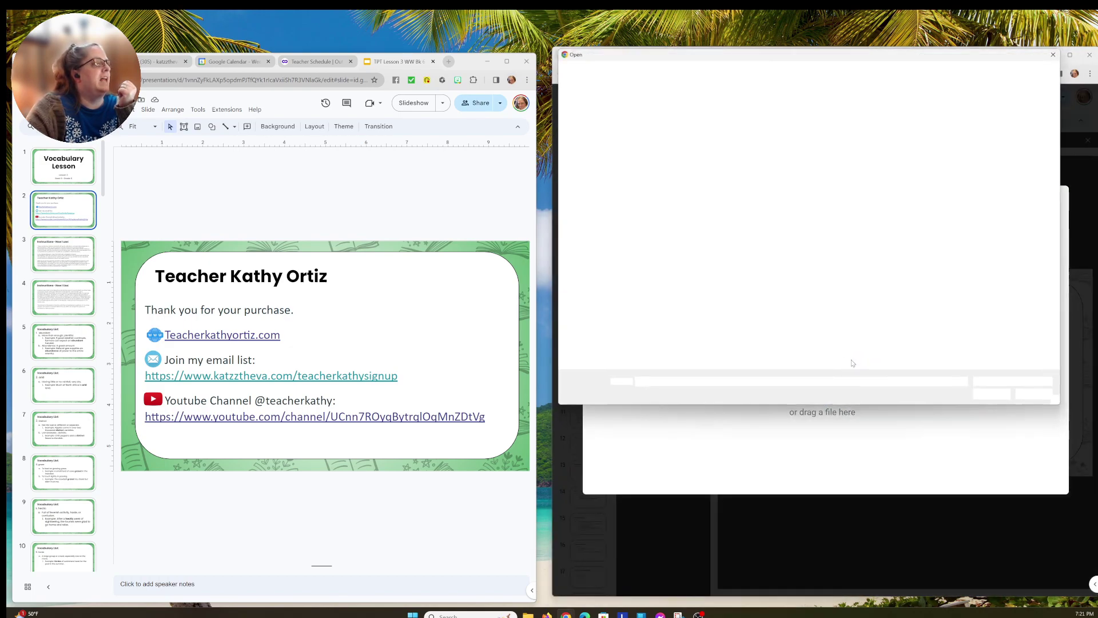
pyautogui.click(792, 229)
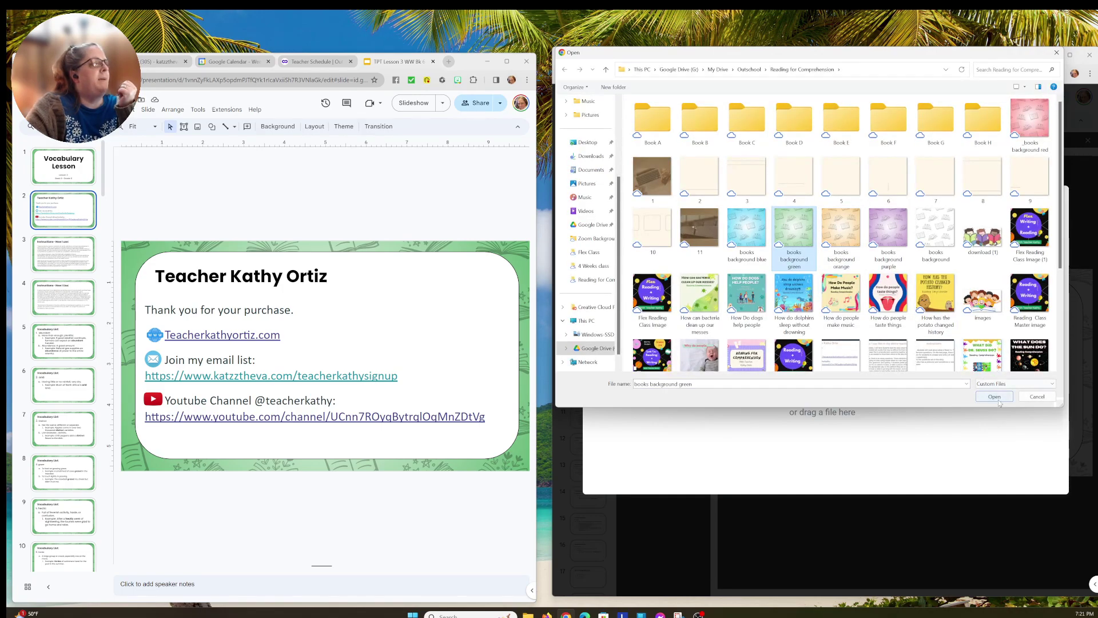
pyautogui.click(995, 396)
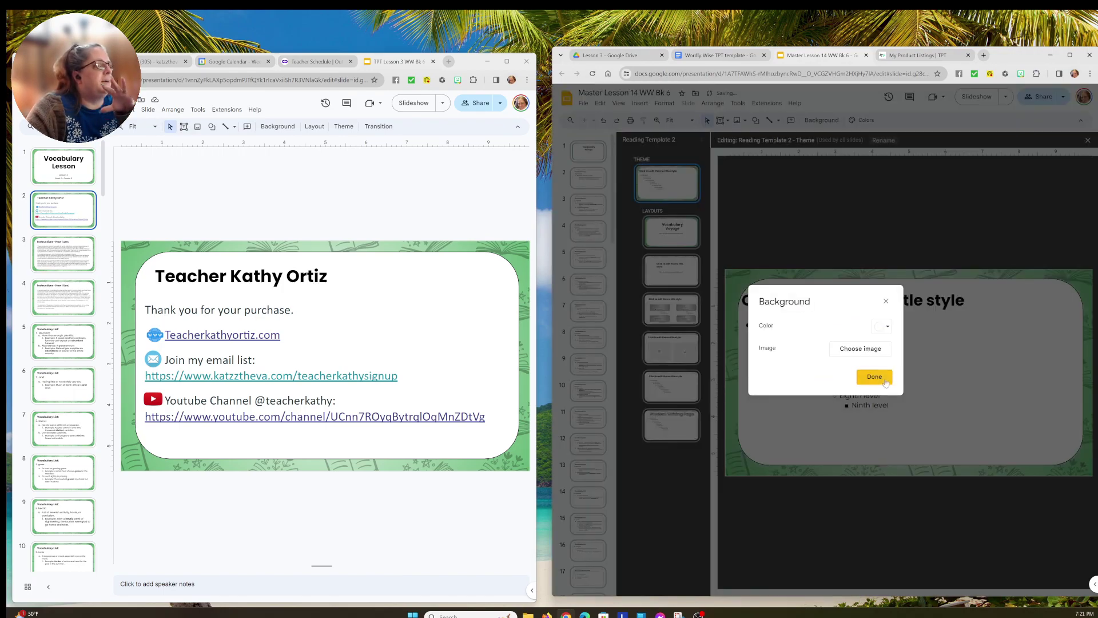
pyautogui.click(870, 375)
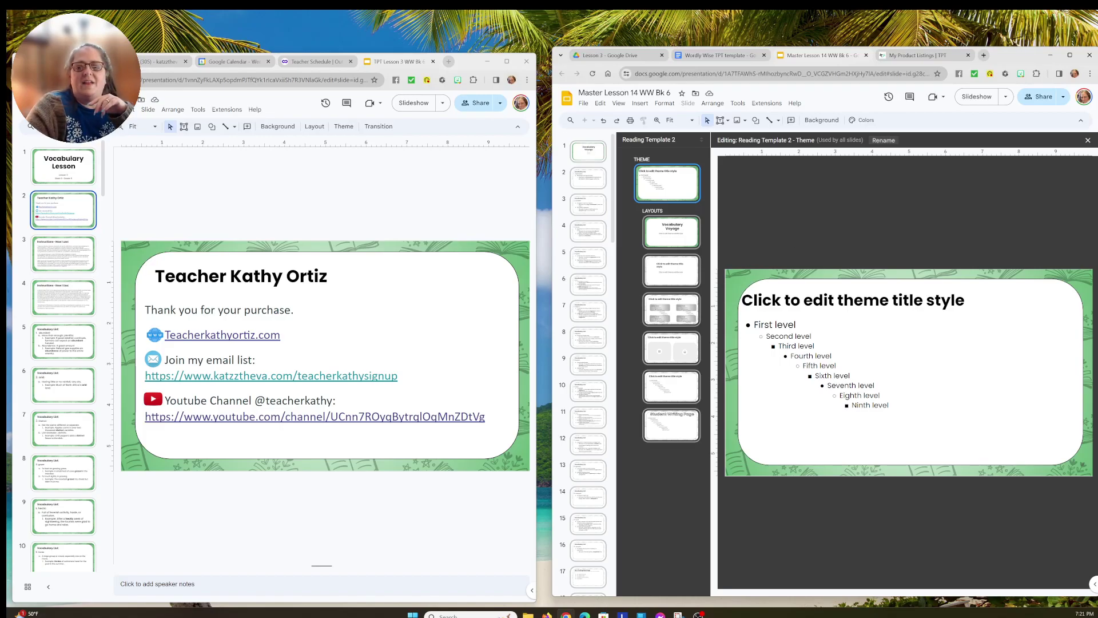
# Give the Student Writing Page layout the "books background green" image as its background
pyautogui.click(671, 386)
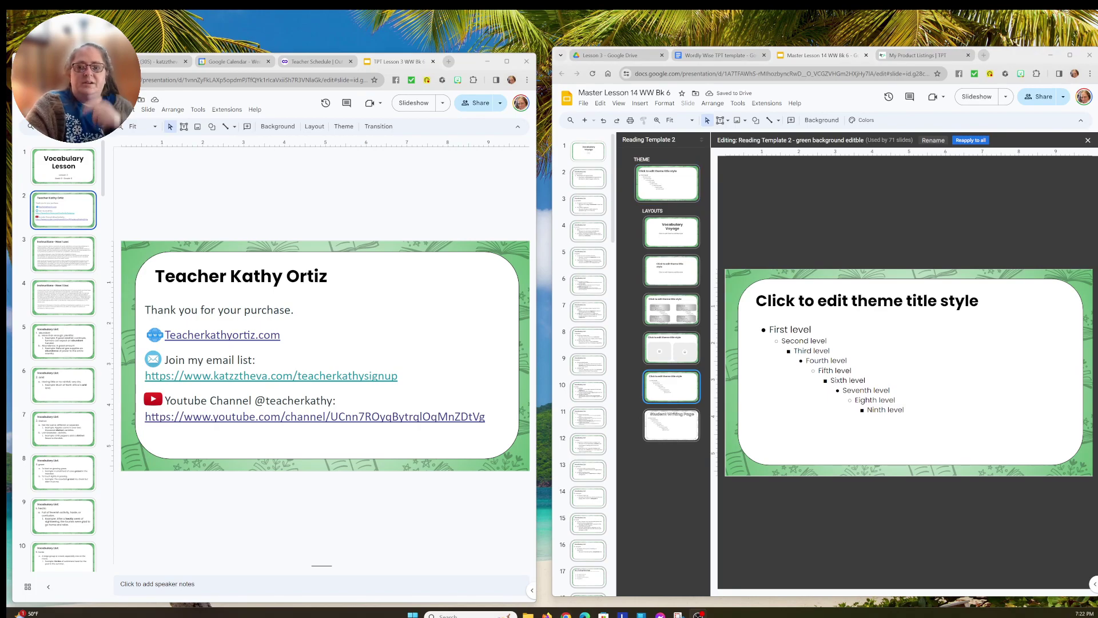
pyautogui.click(671, 426)
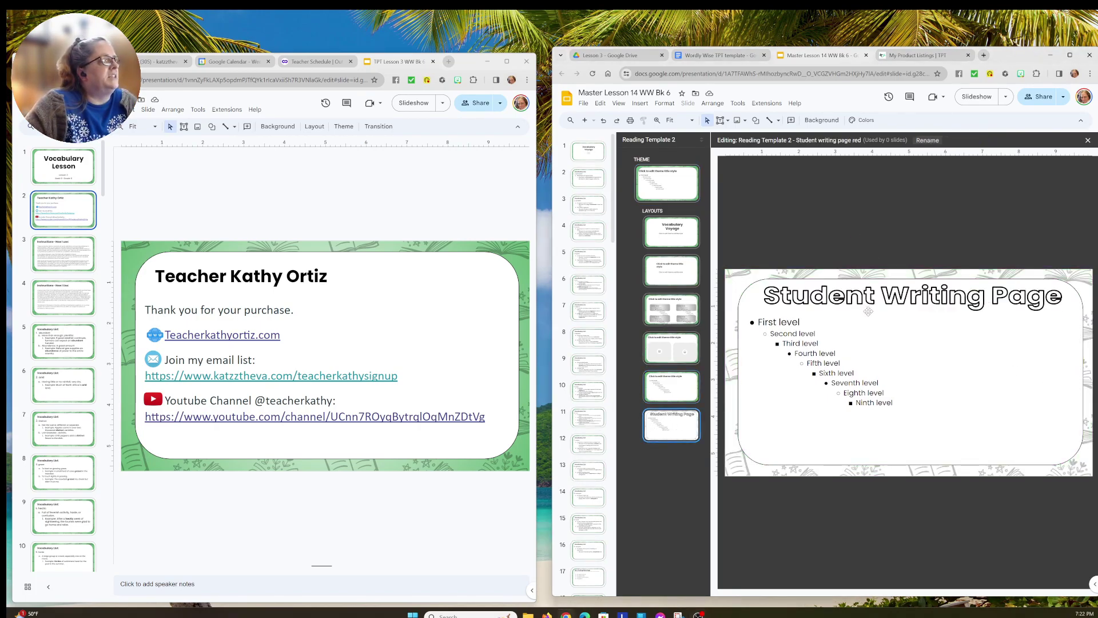
pyautogui.click(827, 120)
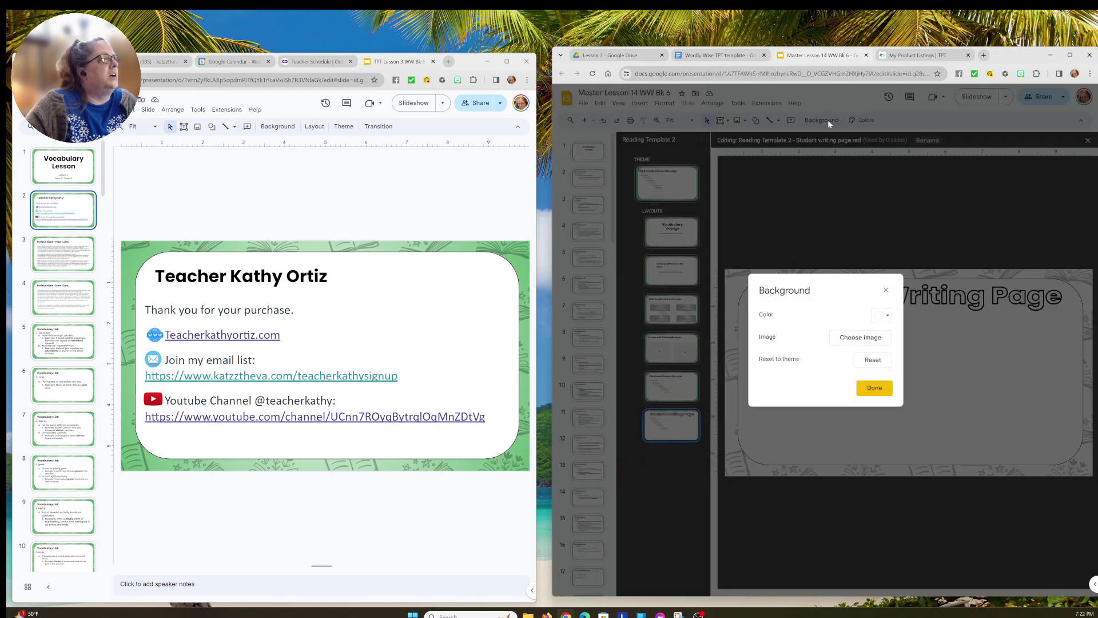
pyautogui.click(860, 337)
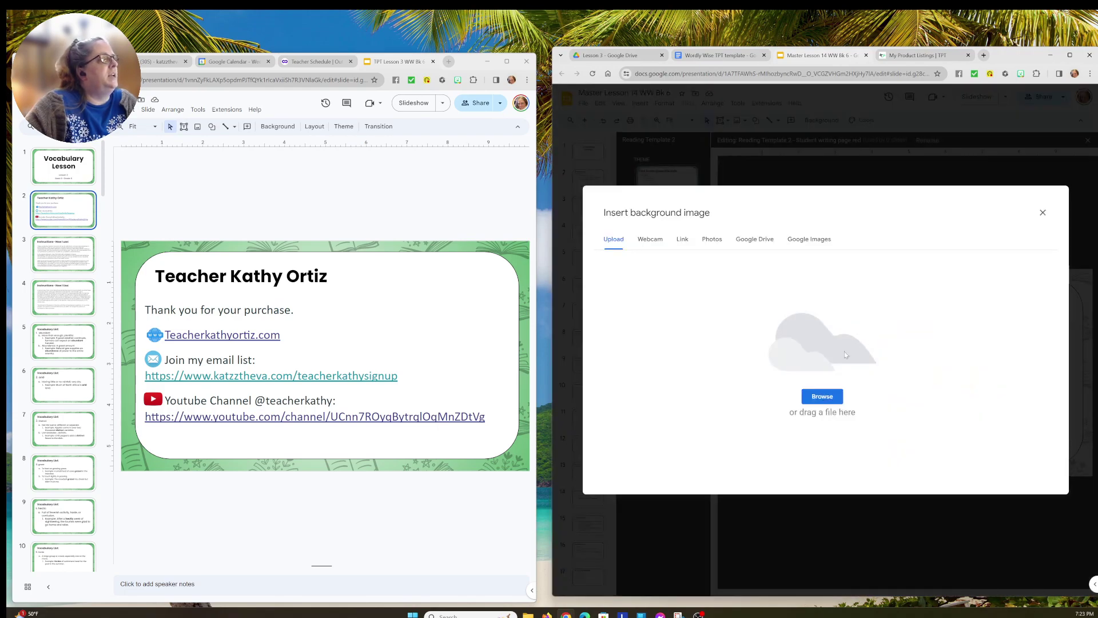
pyautogui.click(828, 398)
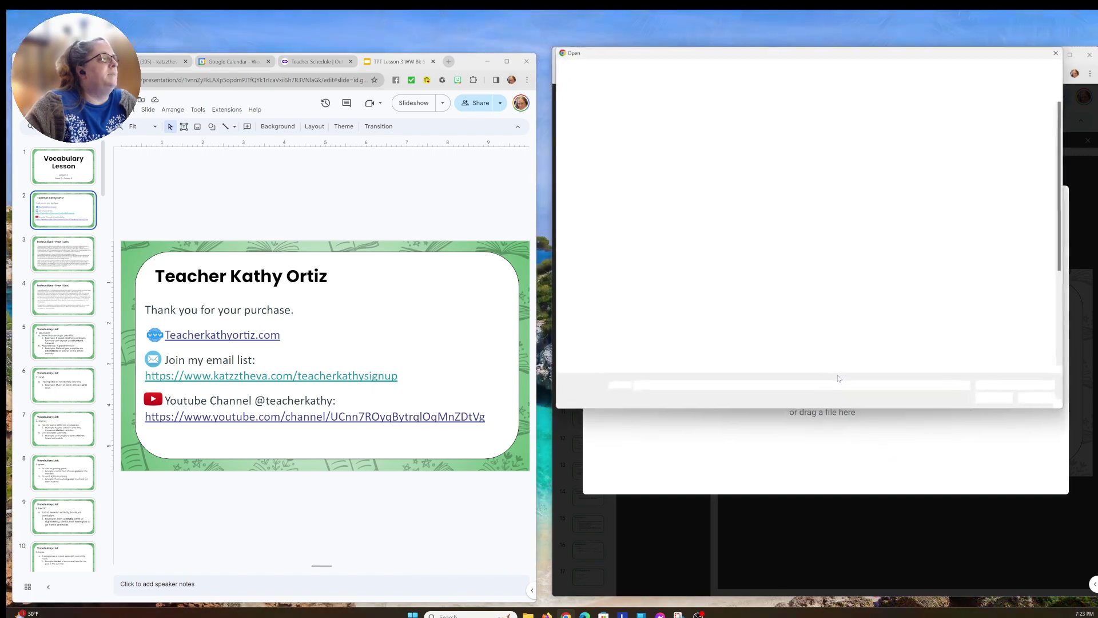
pyautogui.click(793, 231)
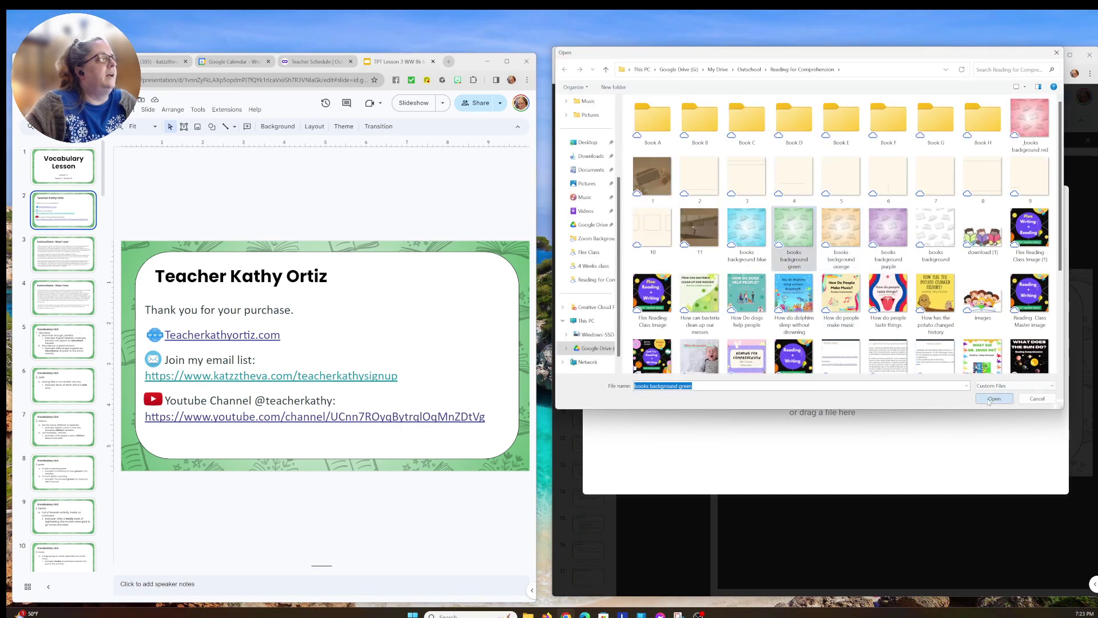
pyautogui.click(980, 399)
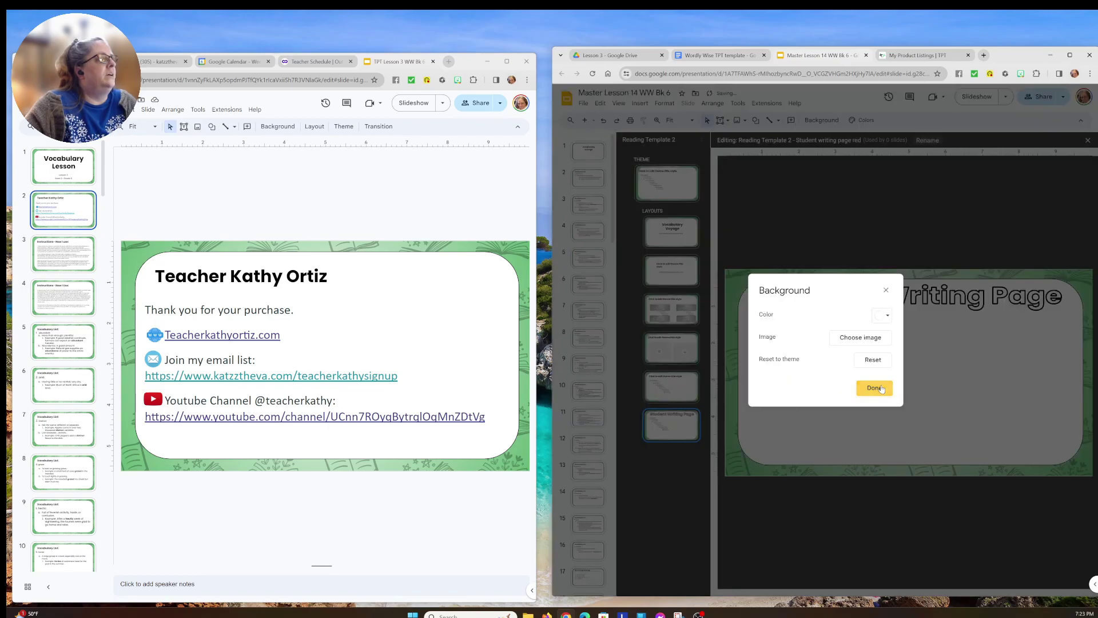
pyautogui.click(873, 387)
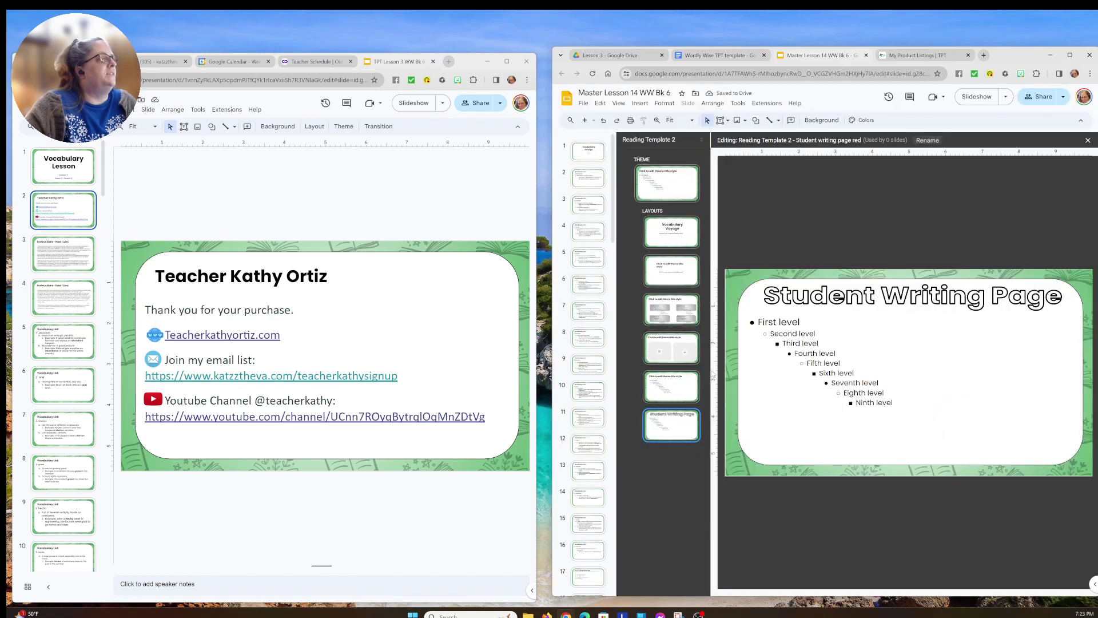
# Check the title layout, then close the theme editor and return to the first slide
pyautogui.click(679, 235)
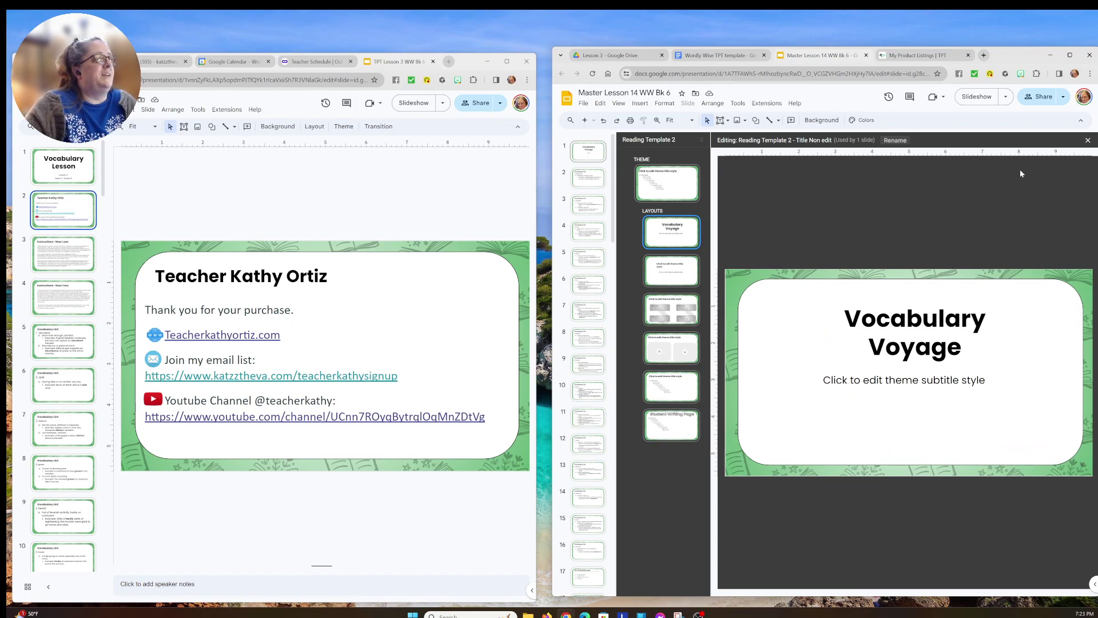
pyautogui.click(1088, 140)
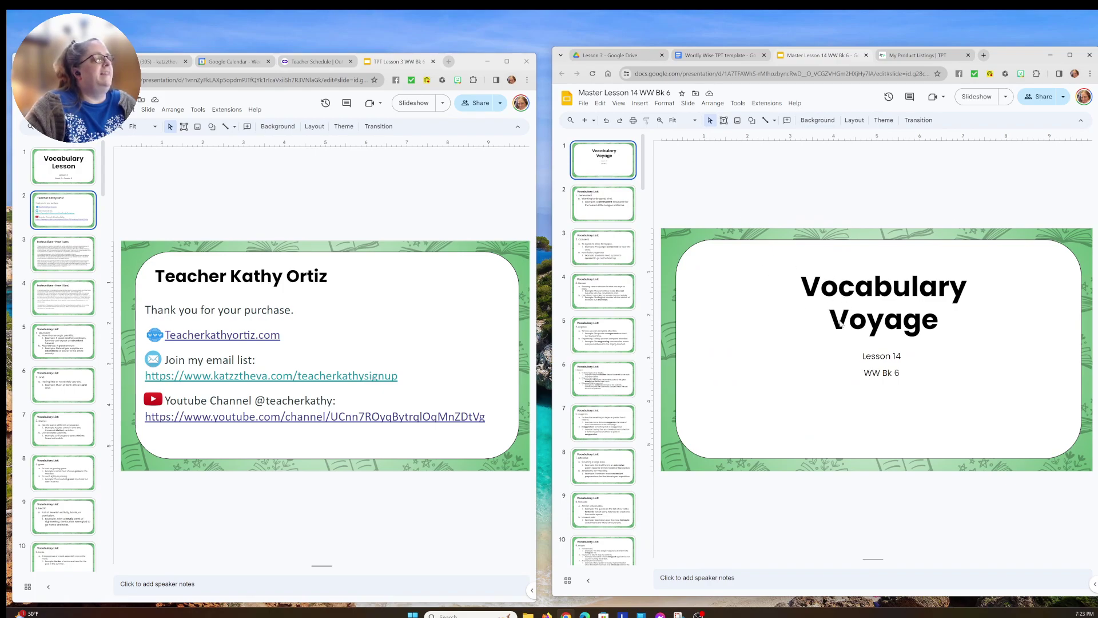
pyautogui.click(886, 357)
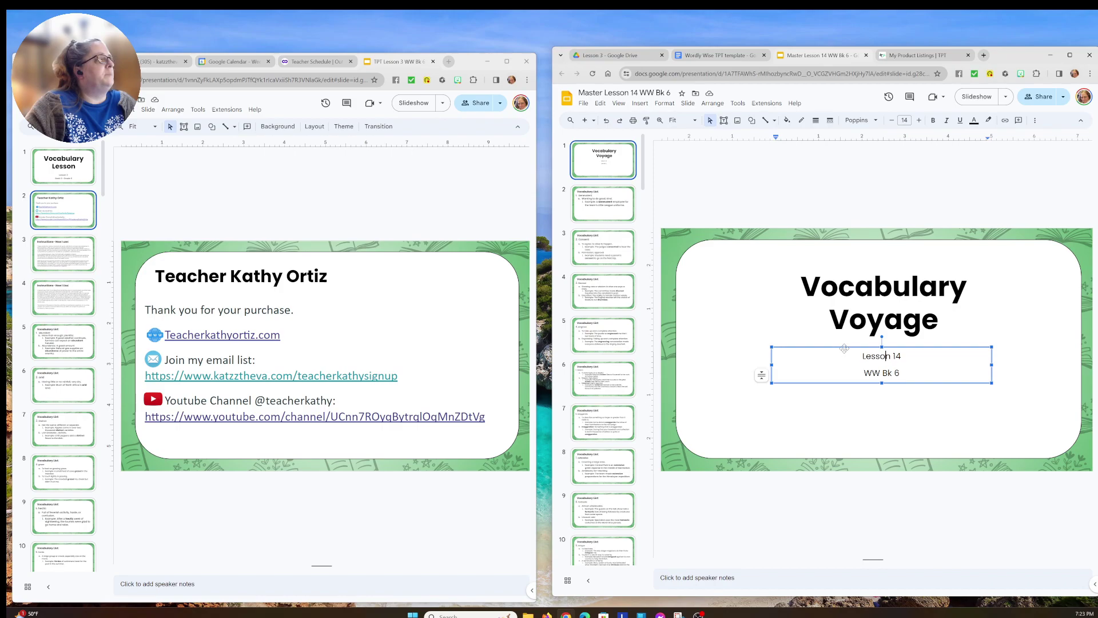
pyautogui.click(758, 322)
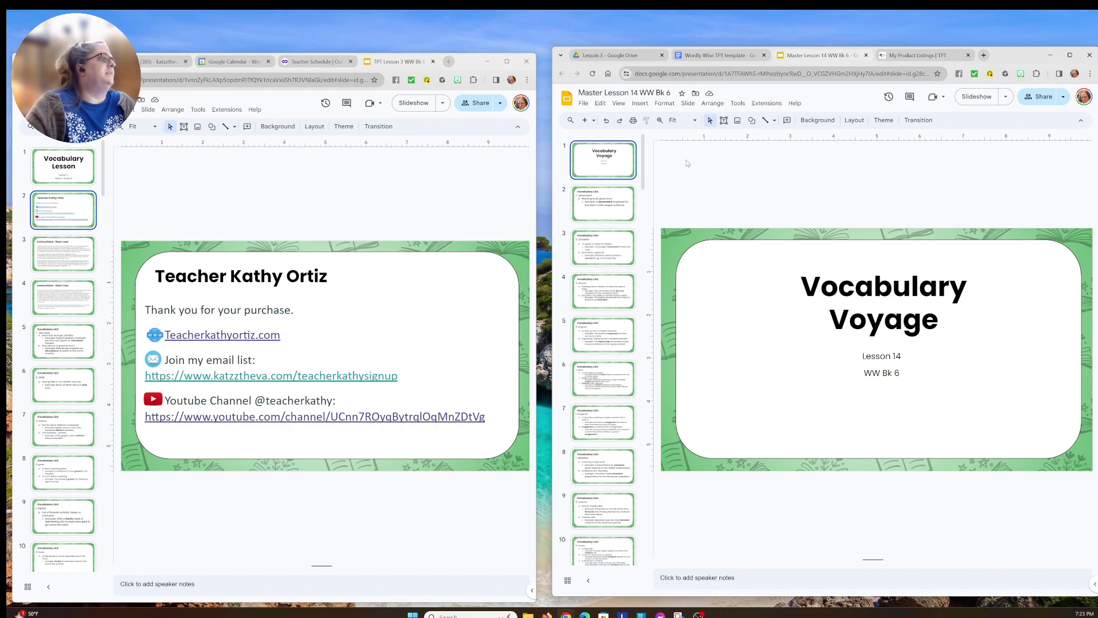
# Make a copy of the entire Master Lesson 14 WW Bk 6 presentation in the Lesson 14 folder and close the original
pyautogui.click(584, 104)
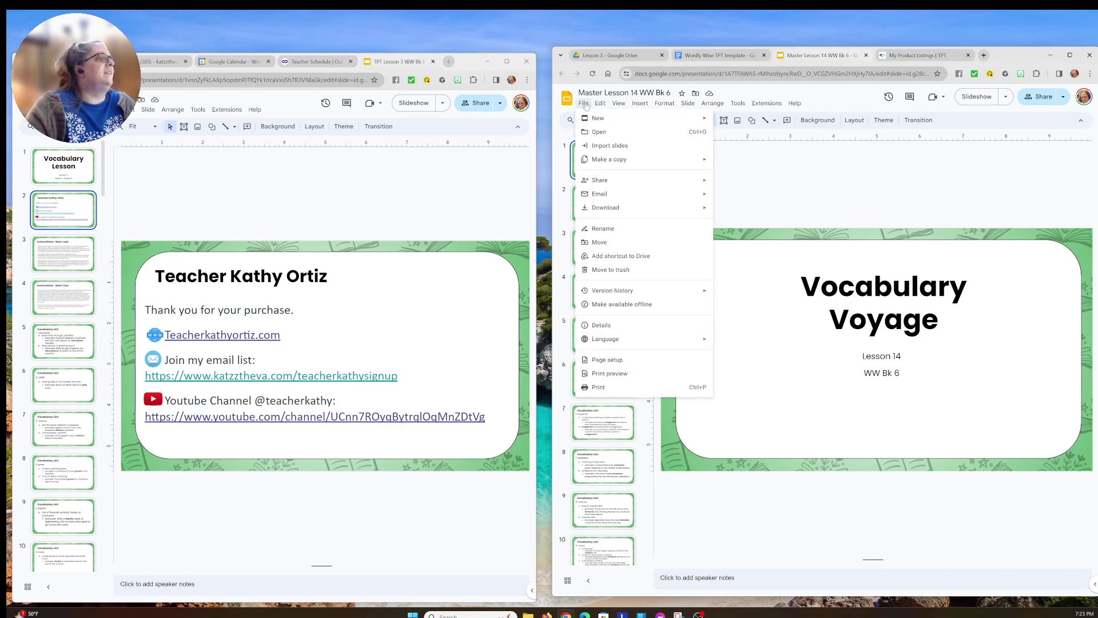
pyautogui.moveTo(629, 159)
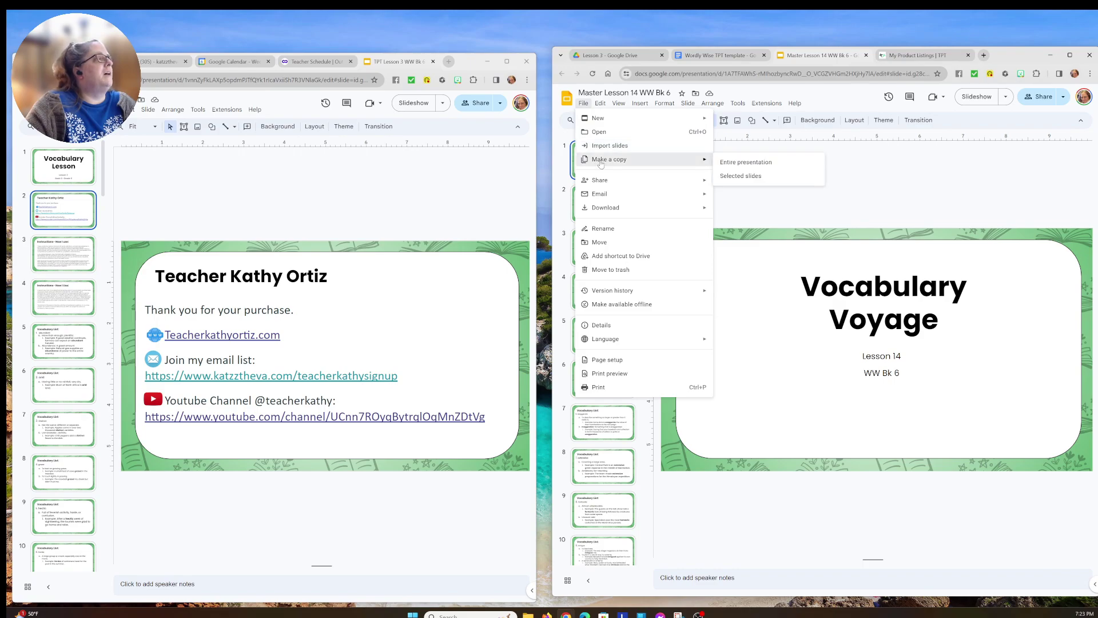
pyautogui.click(733, 163)
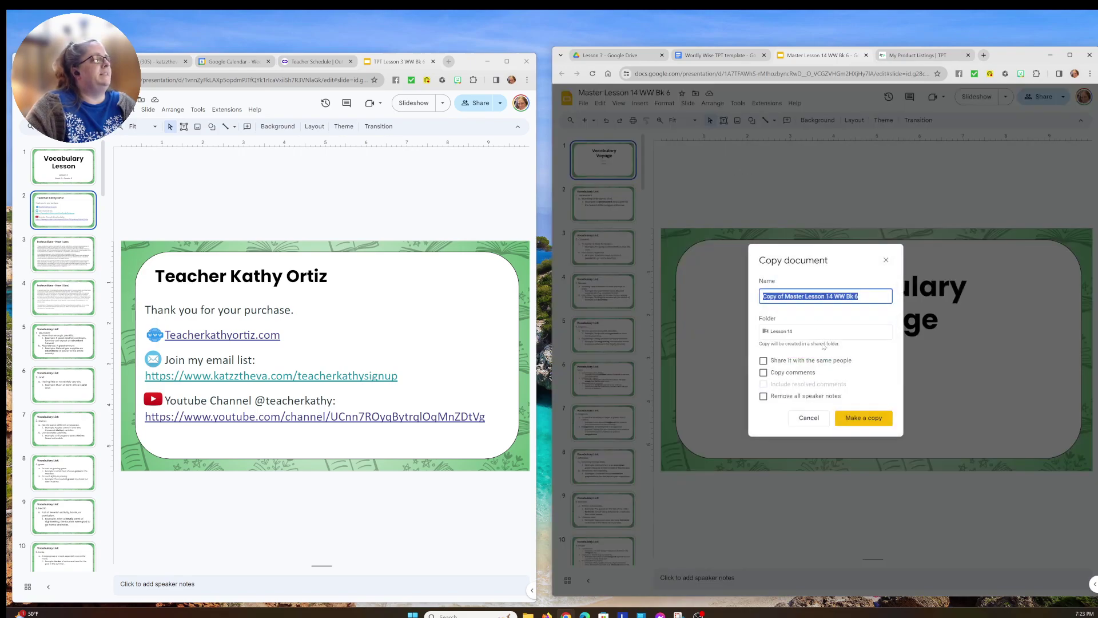
pyautogui.click(862, 418)
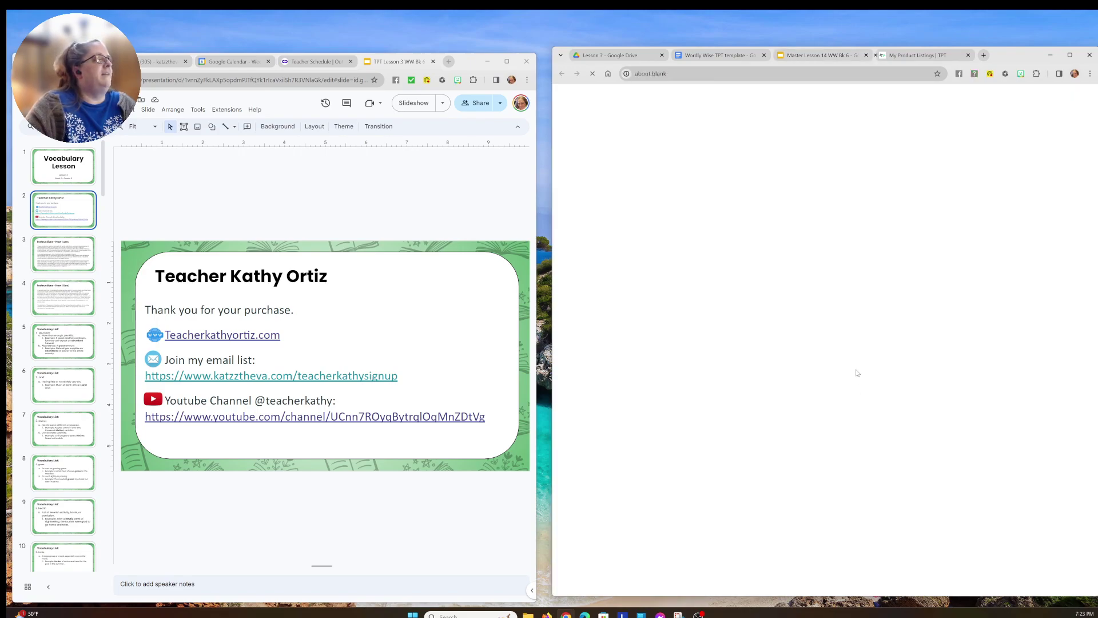
pyautogui.click(780, 55)
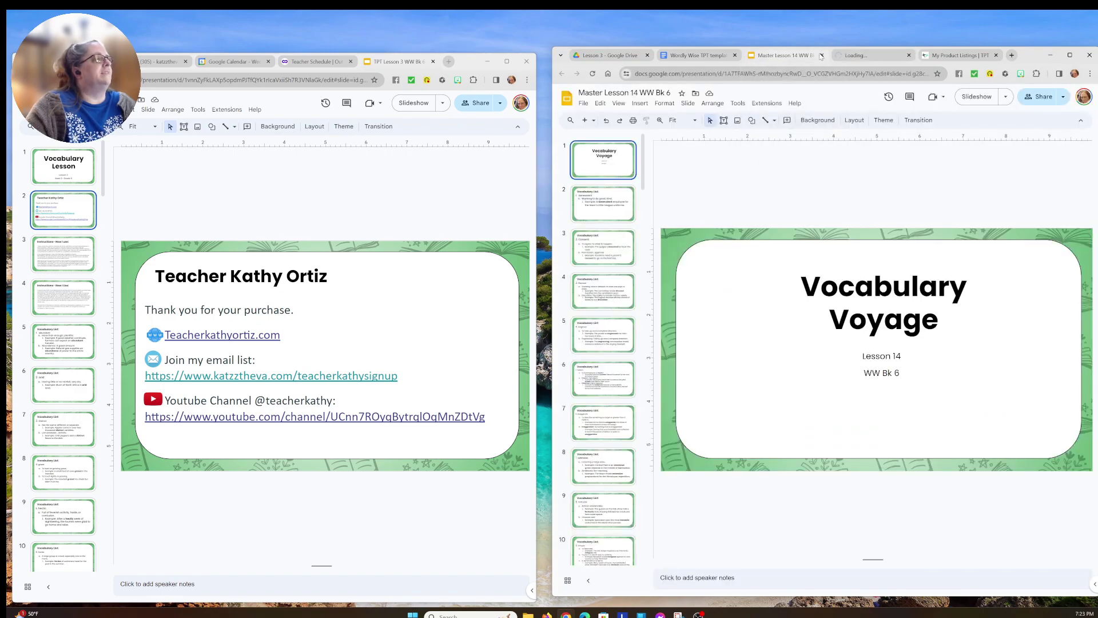
pyautogui.hotkey('ctrl', 'w')
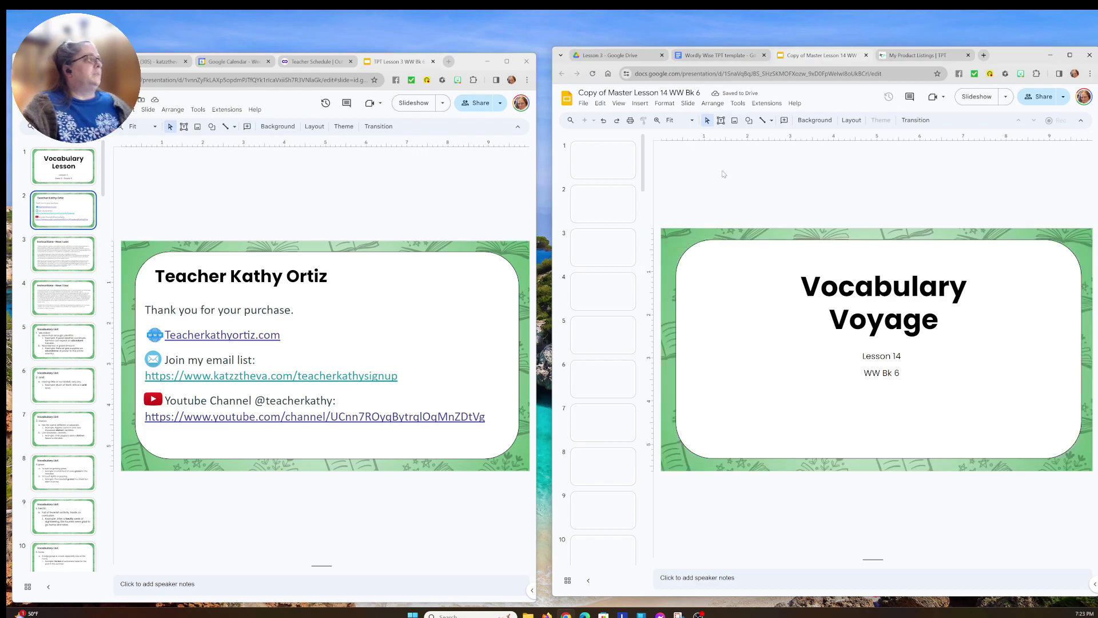
# Rename the copied presentation as "TPT Lesson 14 WW Bk 6"
pyautogui.click(631, 92)
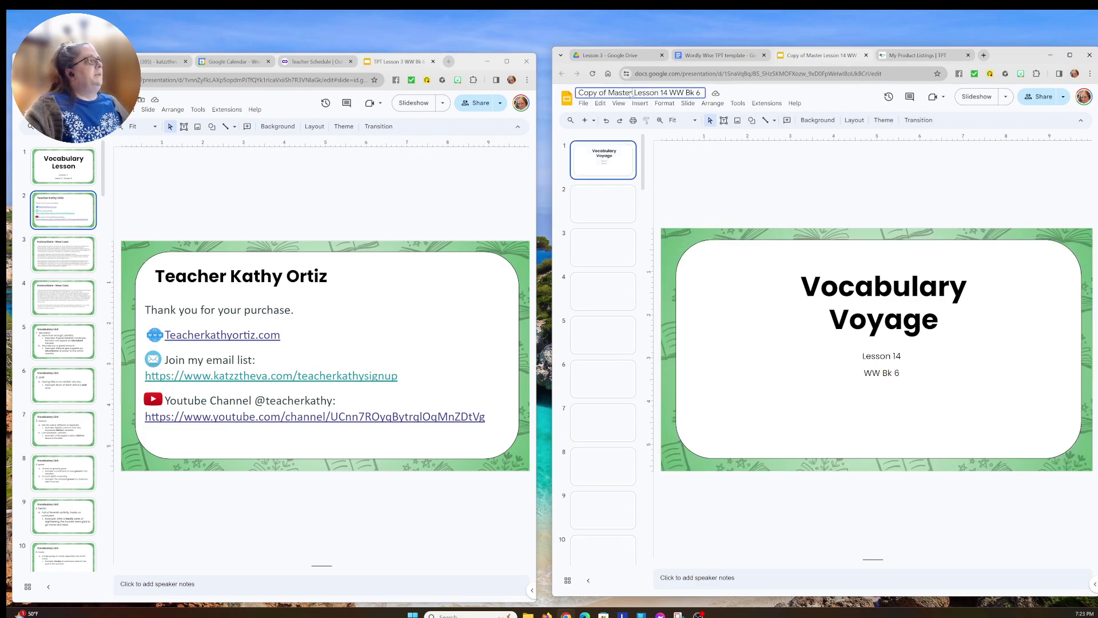
pyautogui.moveTo(633, 93); pyautogui.dragTo(572, 92)
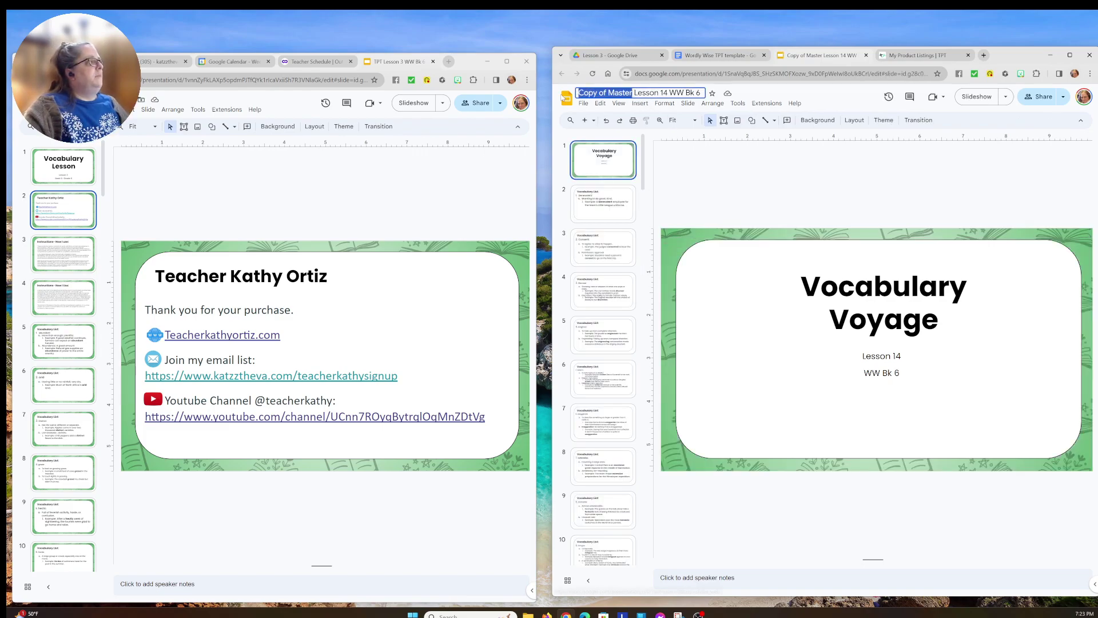
pyautogui.write('TPT')
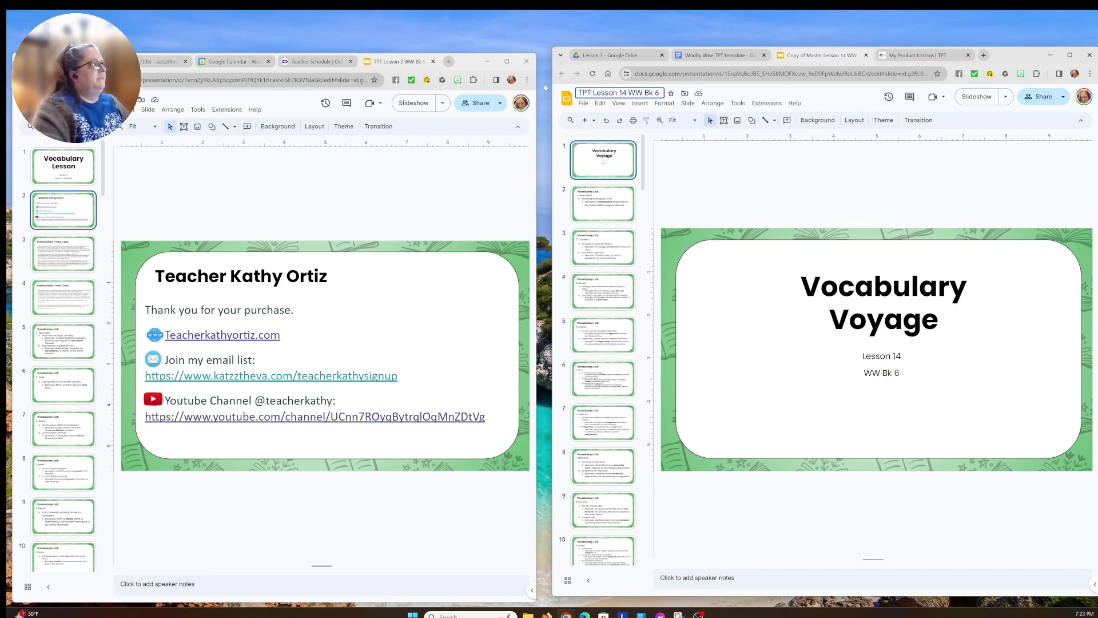
pyautogui.press('Return')
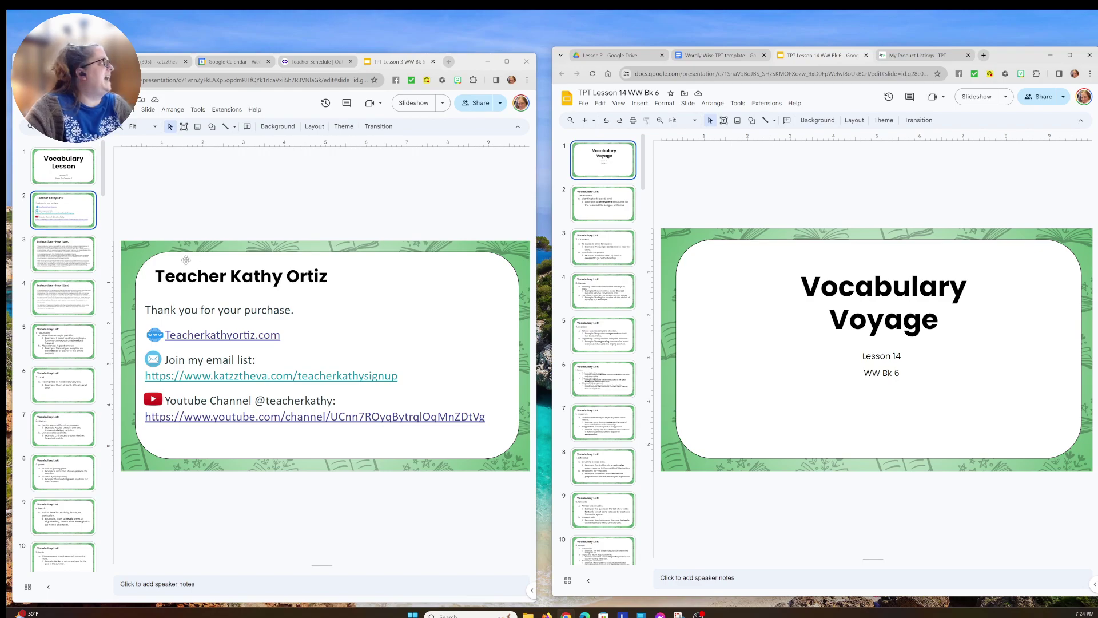
# Copy slides 2 to 4, the thank-you and two instruction slides, from the Lesson 3 presentation and paste them after the Vocabulary Voyage title slide
pyautogui.click(60, 213)
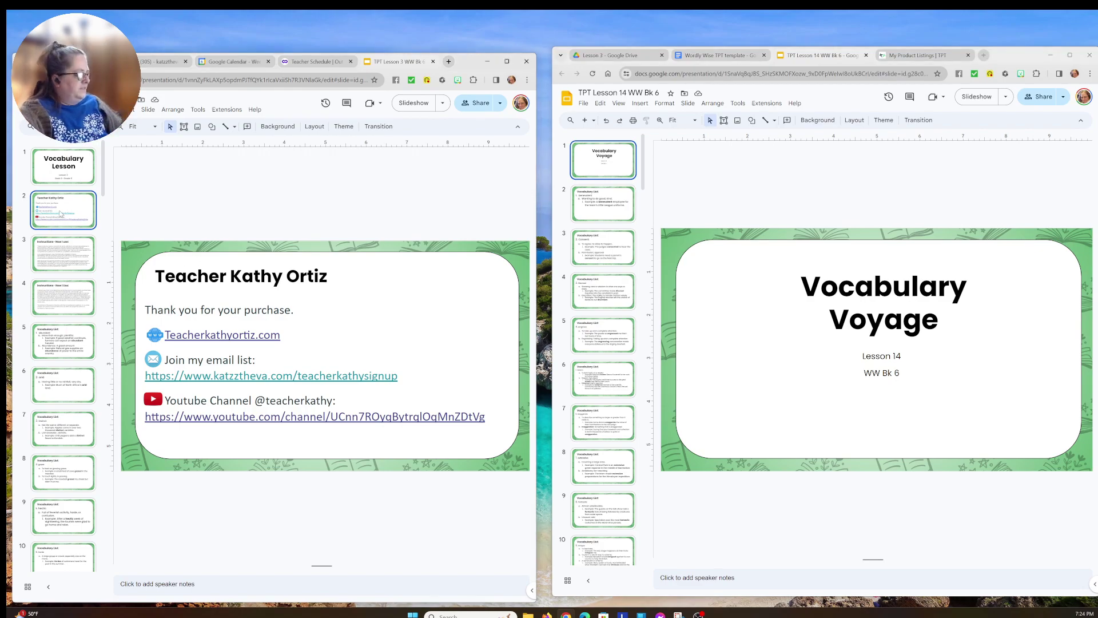
pyautogui.keyDown('shift'); pyautogui.click(70, 243); pyautogui.keyUp('shift')
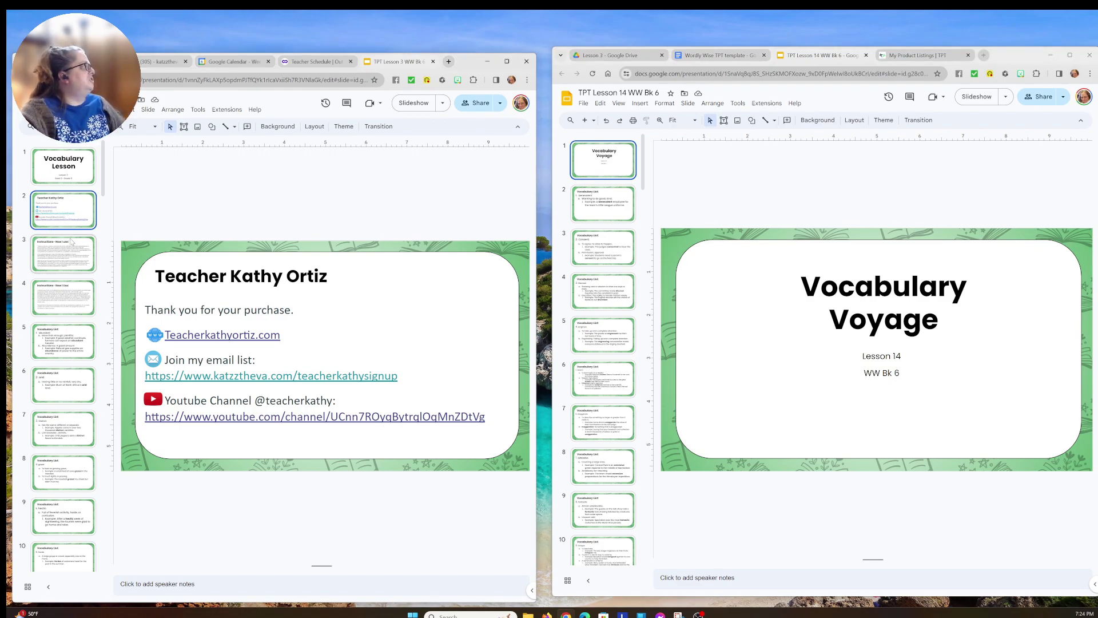
pyautogui.keyDown('shift'); pyautogui.click(68, 295); pyautogui.keyUp('shift')
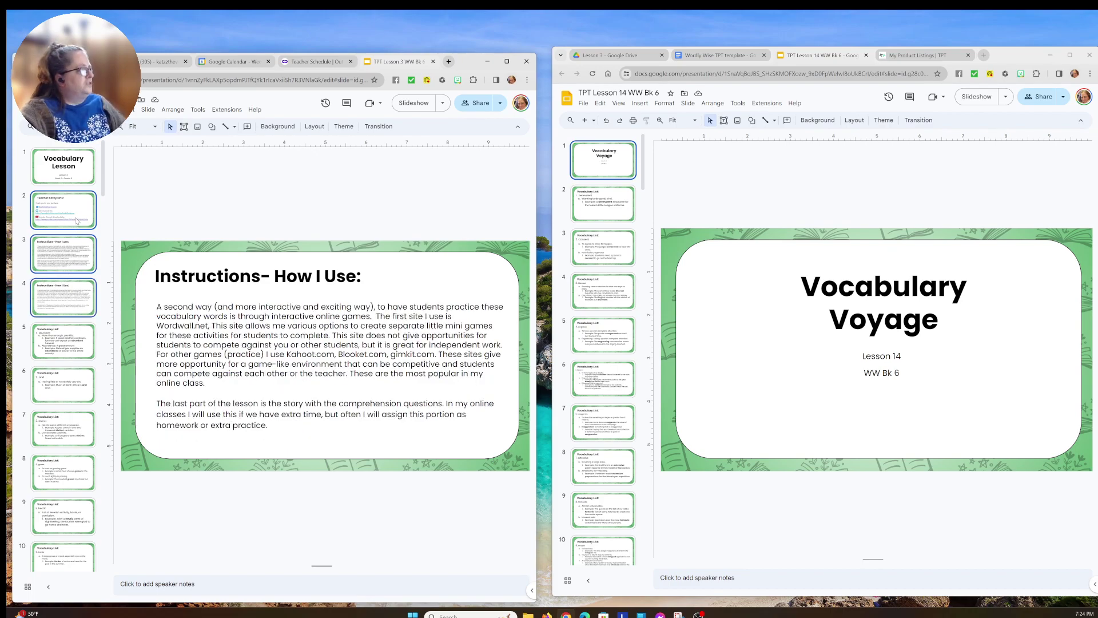
pyautogui.click(619, 168)
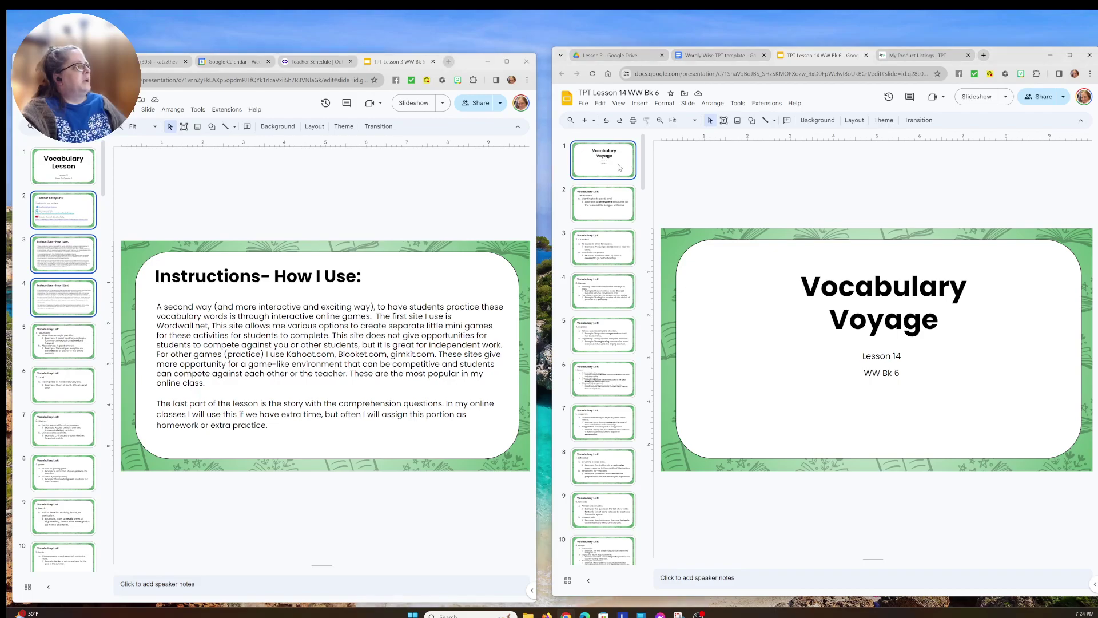
pyautogui.hotkey('ctrl', 'v')
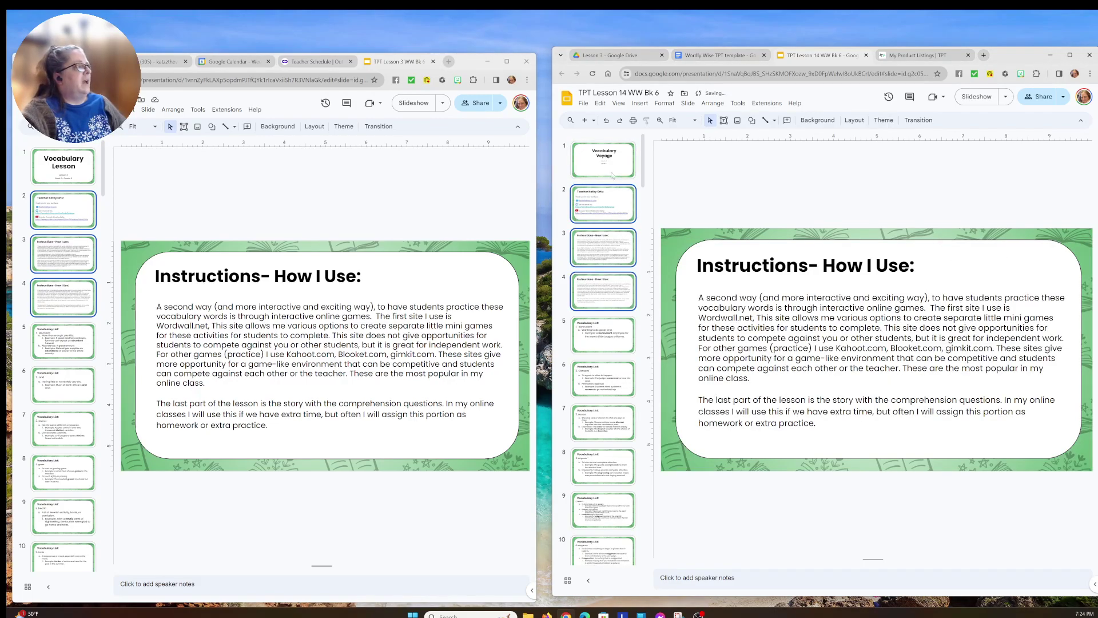
# Review the title, thank-you and instruction slides, and look through the rest of the Lesson 14 deck for a consistent layout
pyautogui.click(611, 171)
pyautogui.click(617, 205)
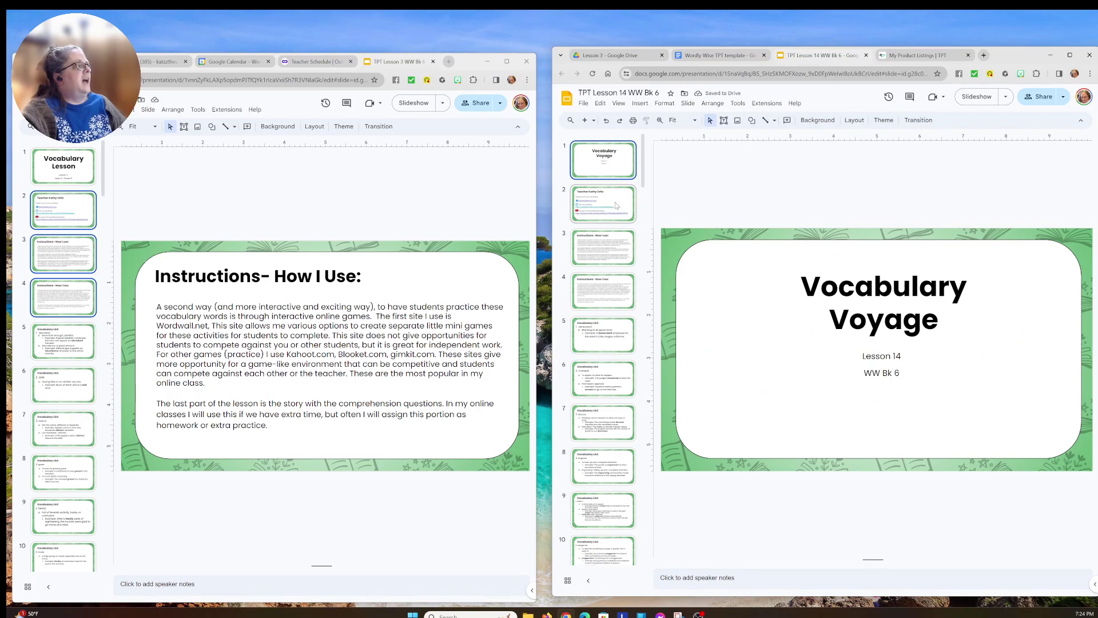
pyautogui.click(613, 241)
pyautogui.click(613, 296)
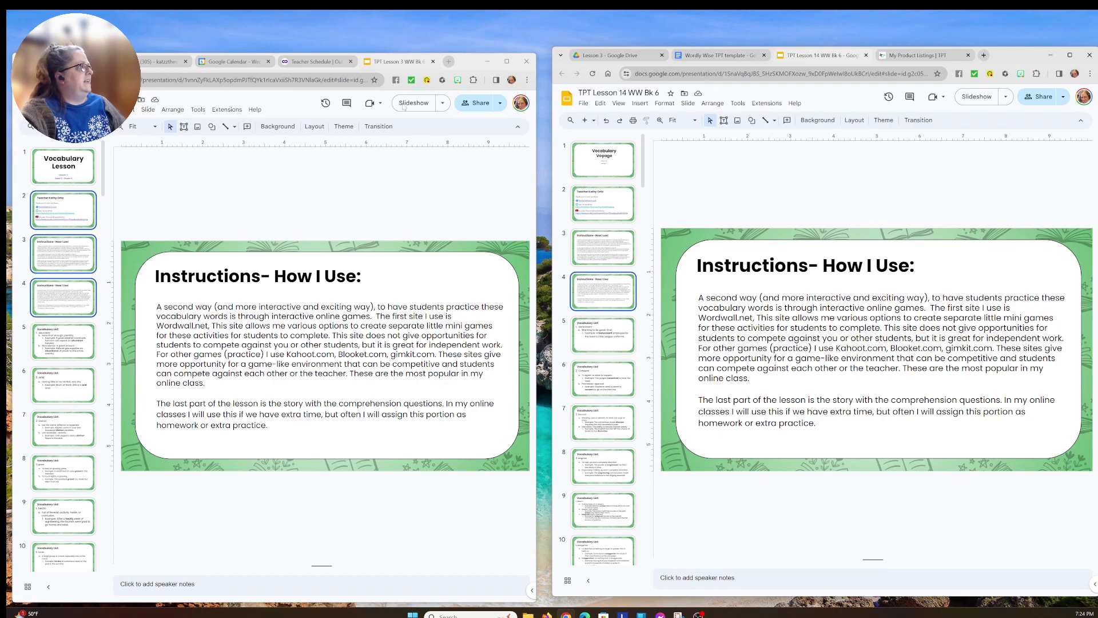
pyautogui.scroll(-12, 632, 325)
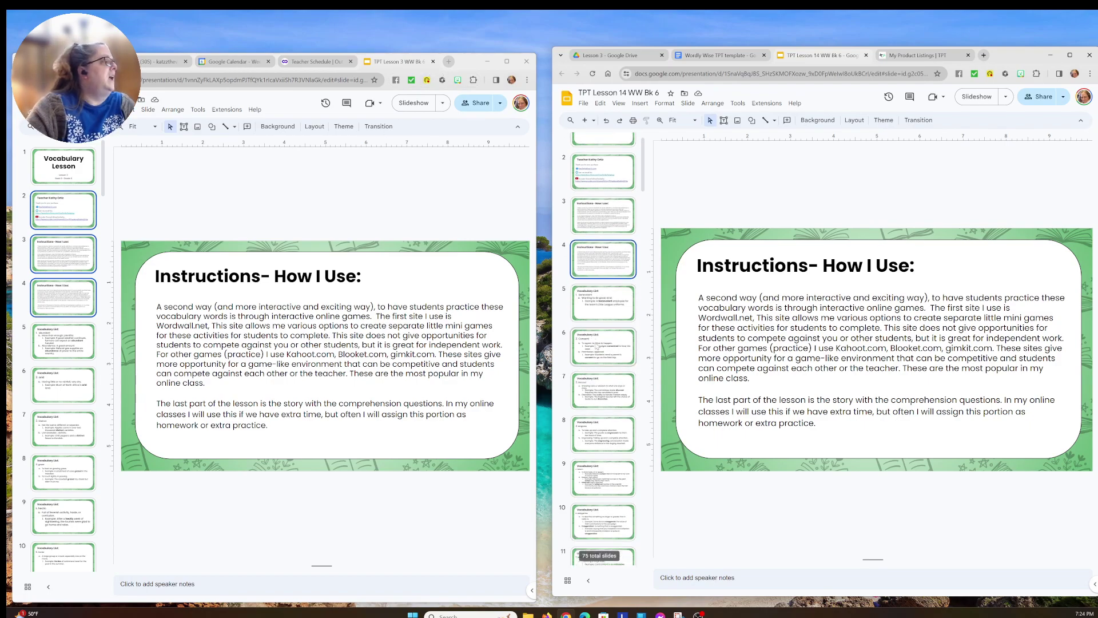
pyautogui.scroll(-18, 615, 518)
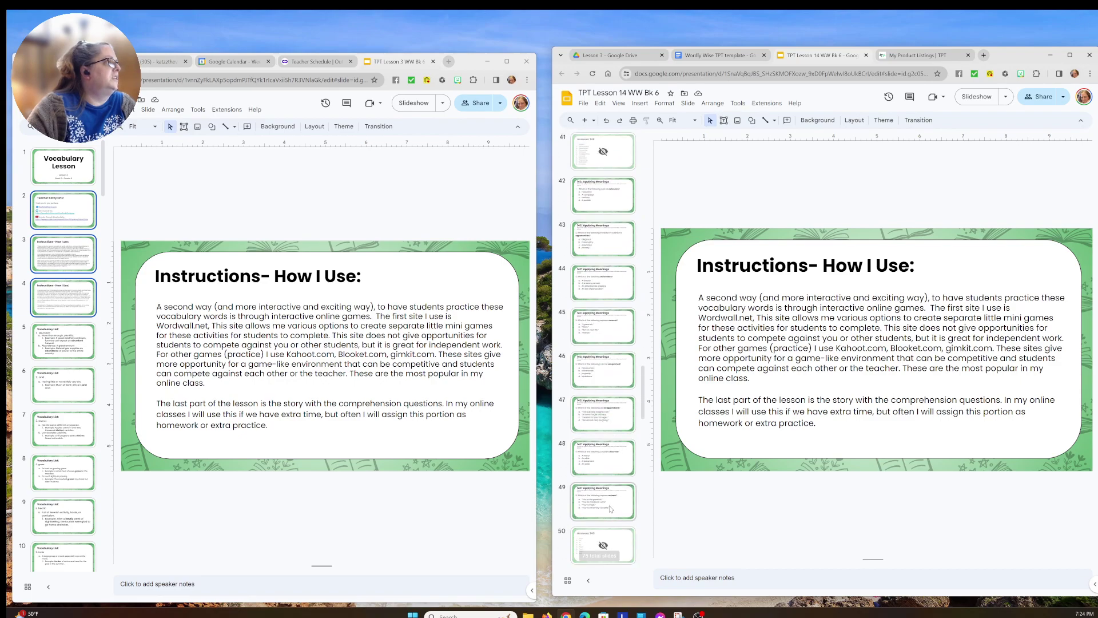
pyautogui.scroll(-7, 611, 509)
pyautogui.scroll(-12, 611, 506)
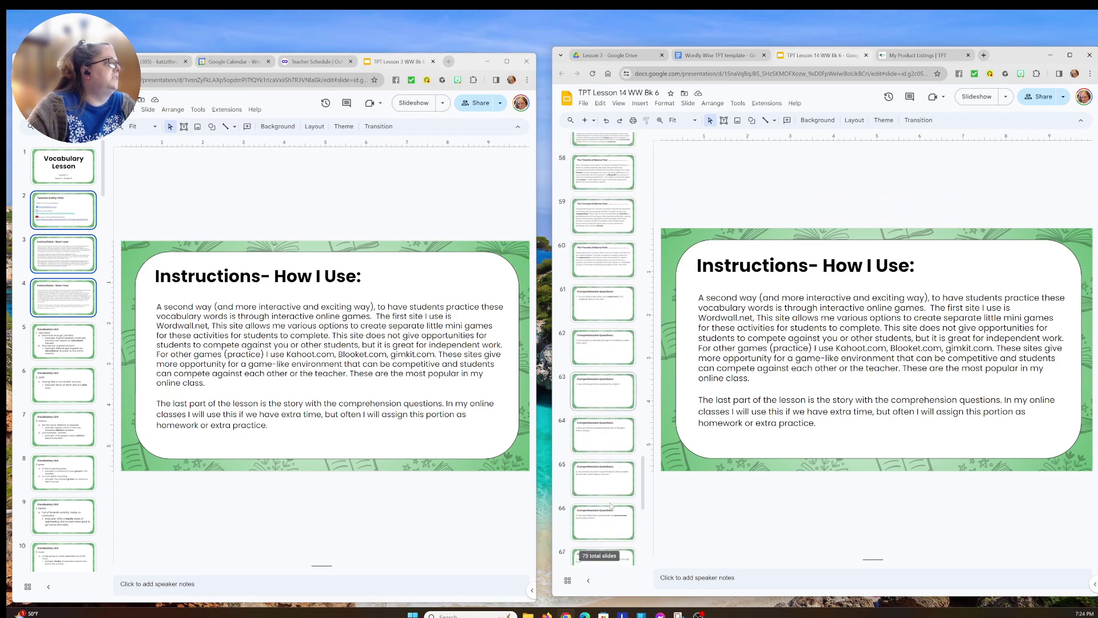
pyautogui.scroll(20, 610, 504)
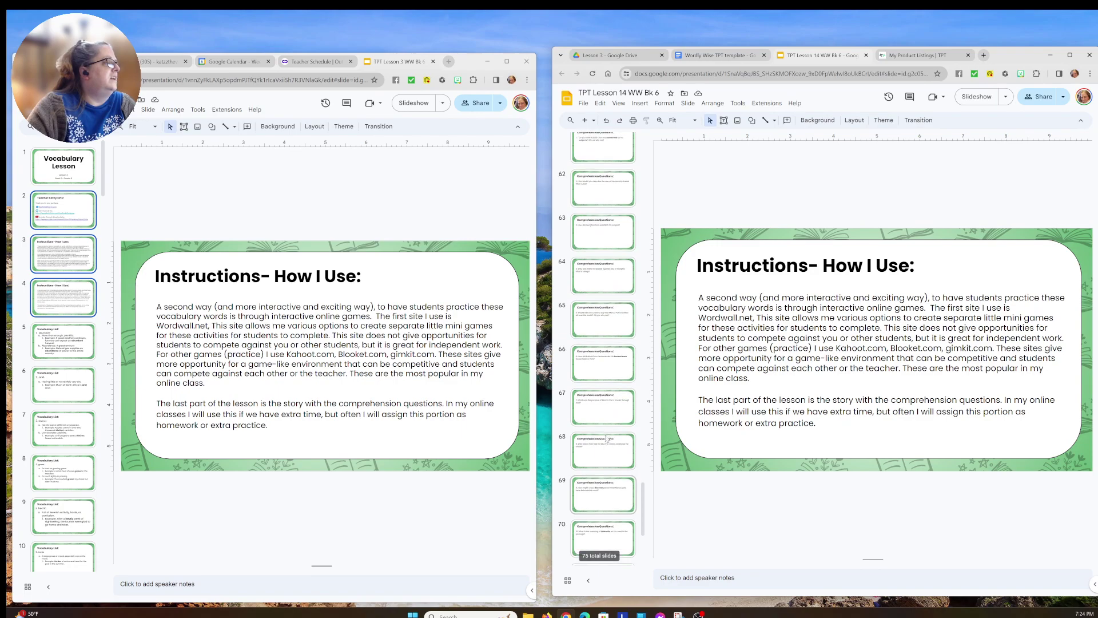
pyautogui.scroll(20, 651, 311)
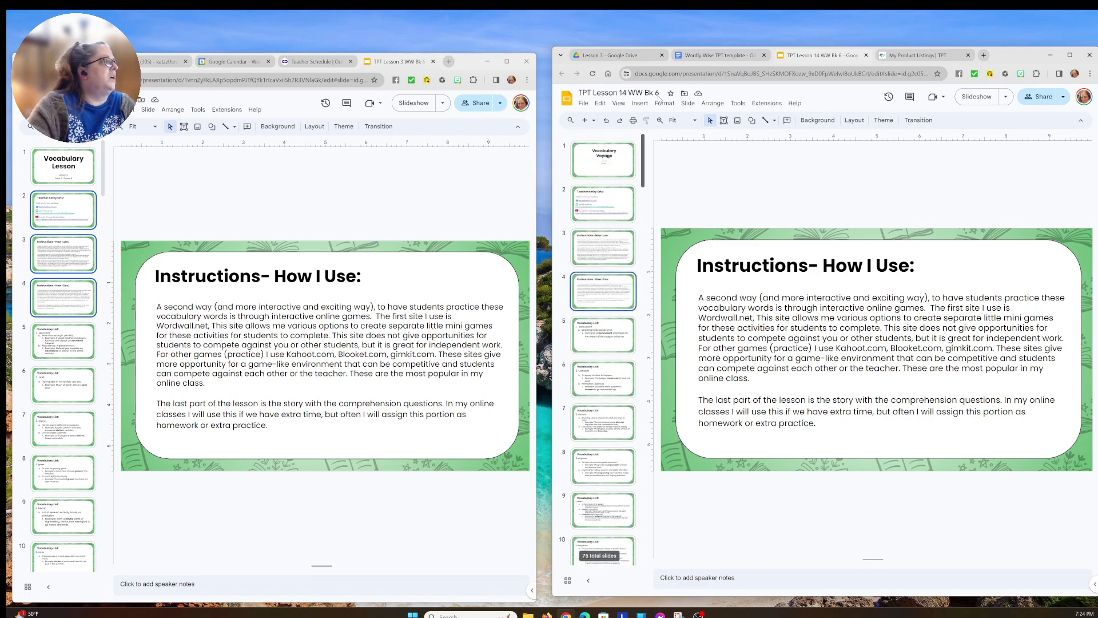
# Download the TPT Lesson 14 WW Bk 6 presentation as a PDF document
pyautogui.click(583, 105)
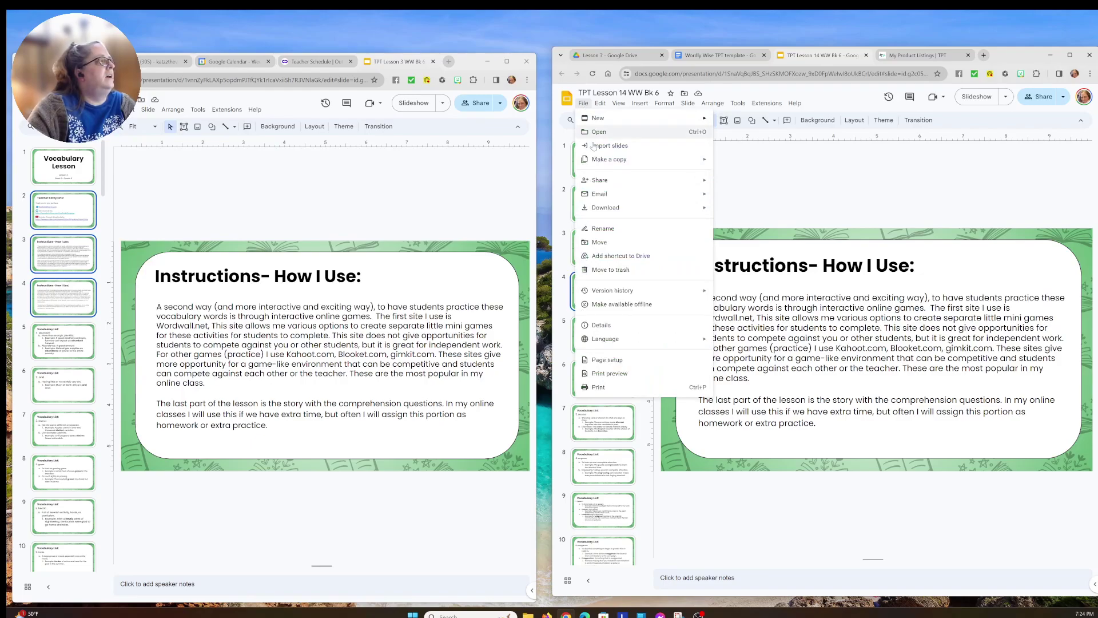
pyautogui.moveTo(600, 209)
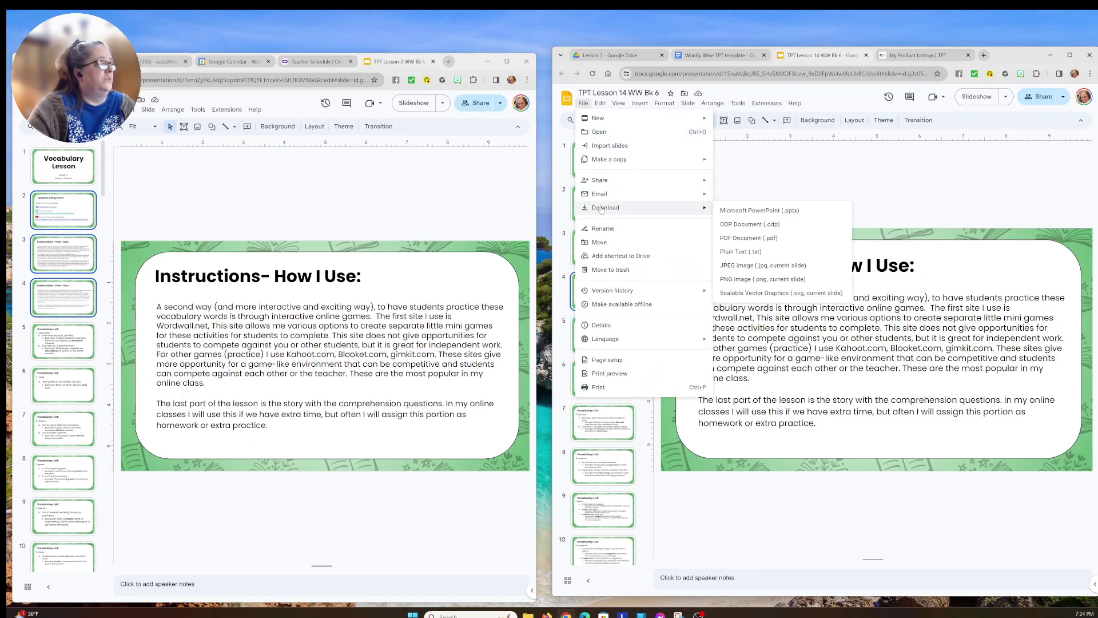
pyautogui.click(742, 238)
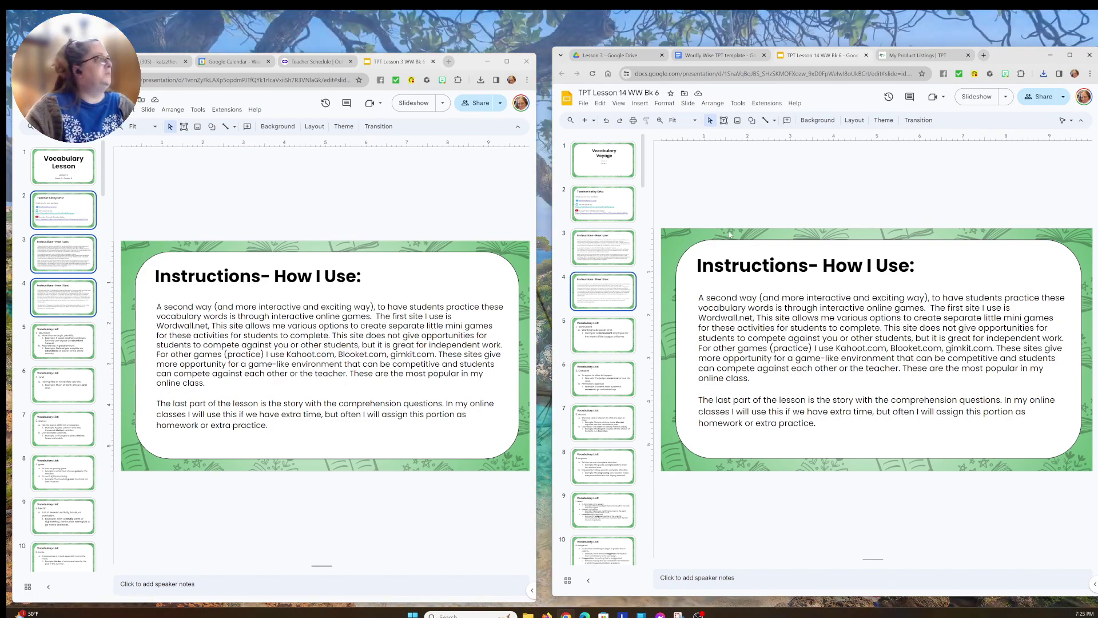
# Minimize the Lesson 3 presentation window, and widen and reposition the Lesson 14 browser window on the desktop
pyautogui.click(488, 63)
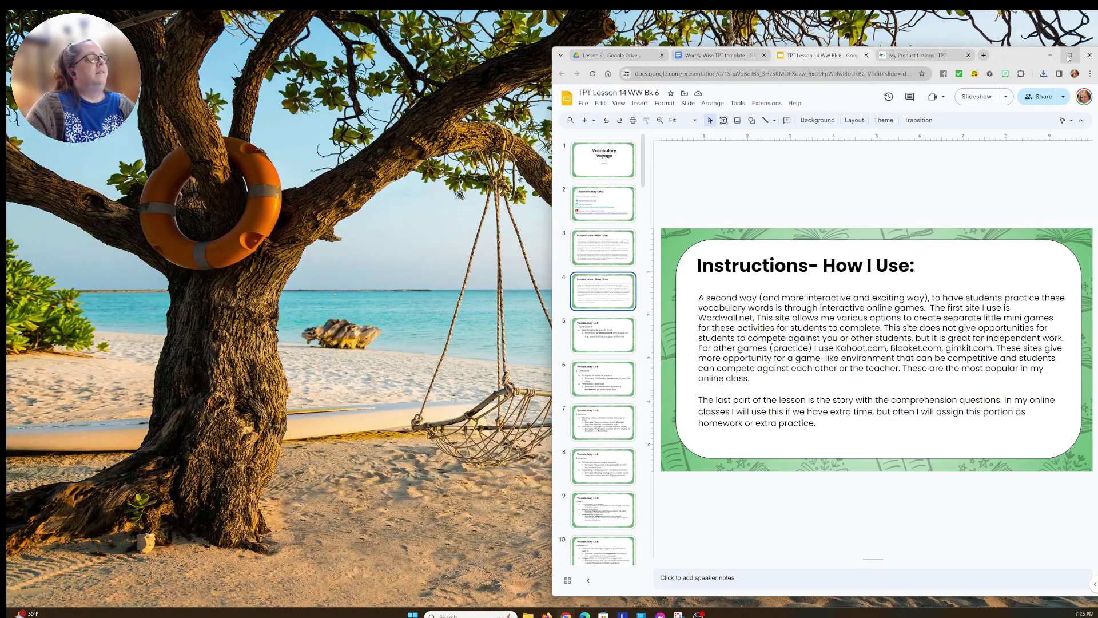
pyautogui.moveTo(1068, 57)
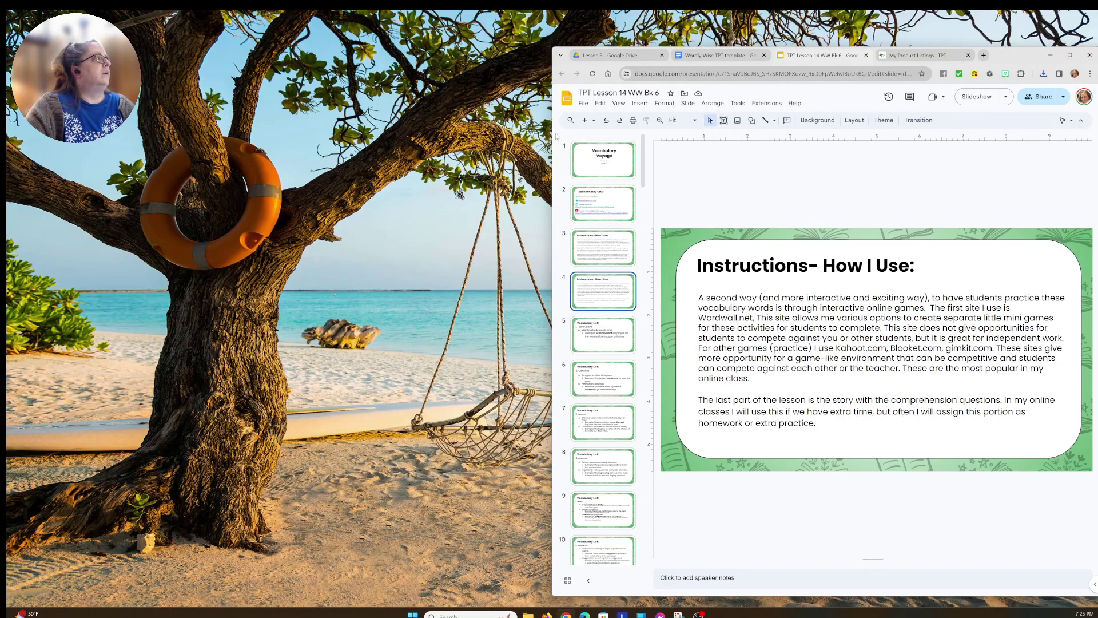
pyautogui.moveTo(550, 136); pyautogui.dragTo(171, 135)
pyautogui.moveTo(867, 57); pyautogui.dragTo(799, 53)
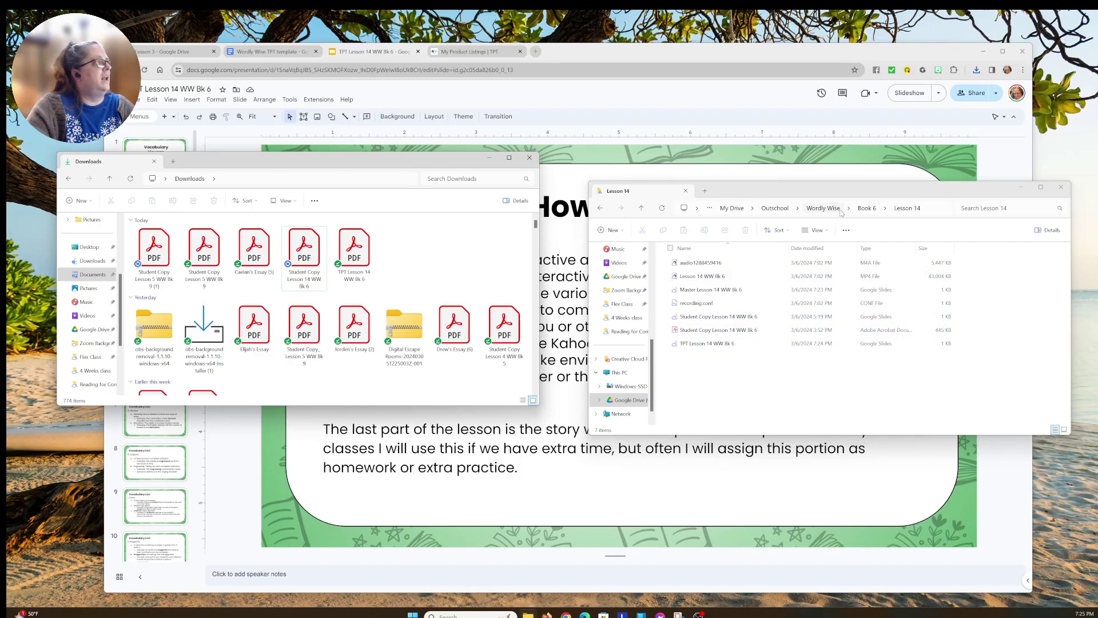
# Copy the TPT Lesson 14 WW Bk 6 PDF from Downloads into the Lesson 14 folder and minimize both file windows
pyautogui.moveTo(354, 251); pyautogui.dragTo(723, 385)
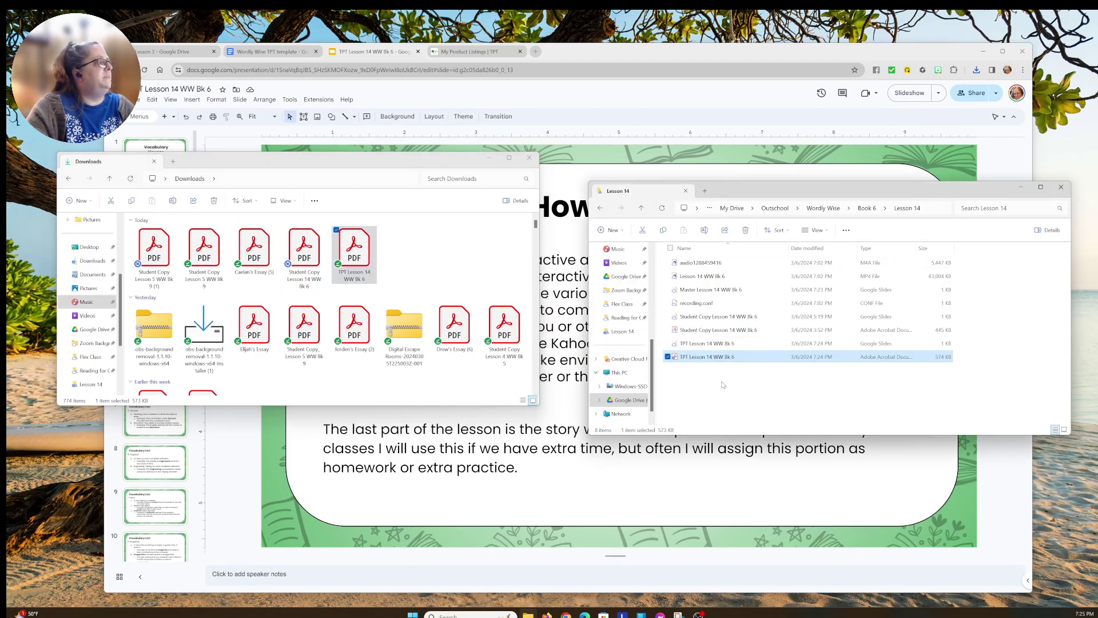
pyautogui.click(490, 158)
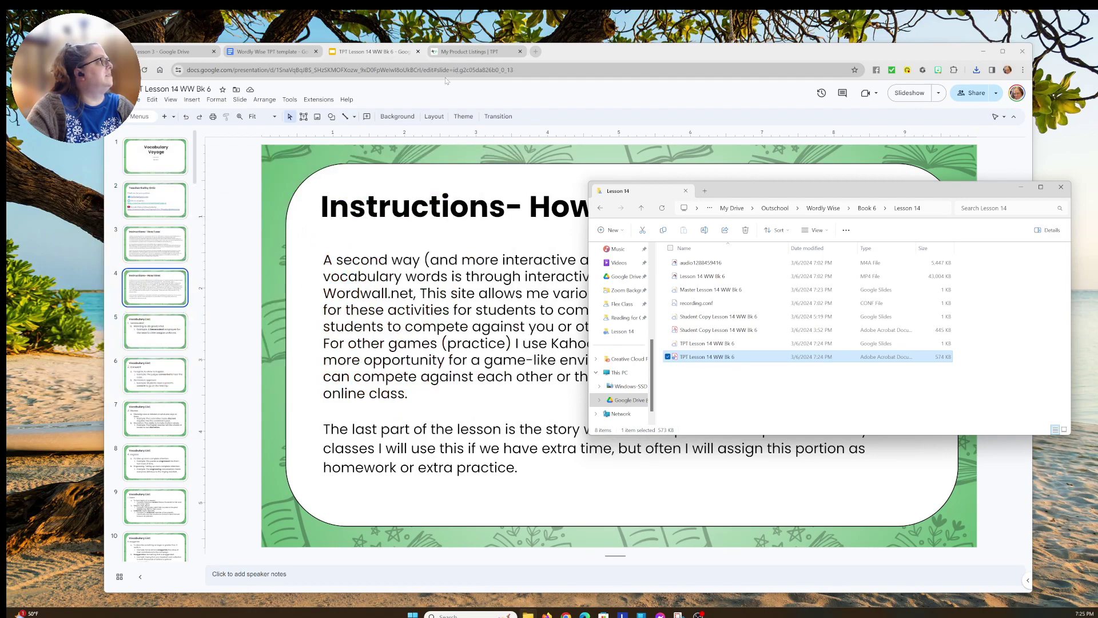
pyautogui.click(1021, 187)
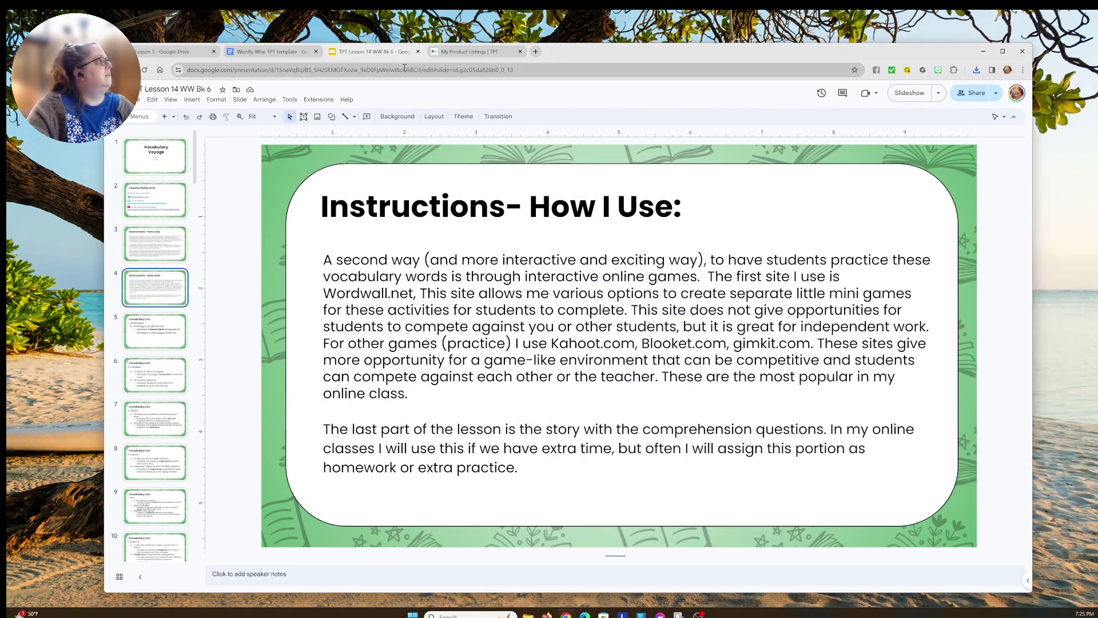
# Check which Drive folder the presentation is stored in without moving it
pyautogui.click(236, 90)
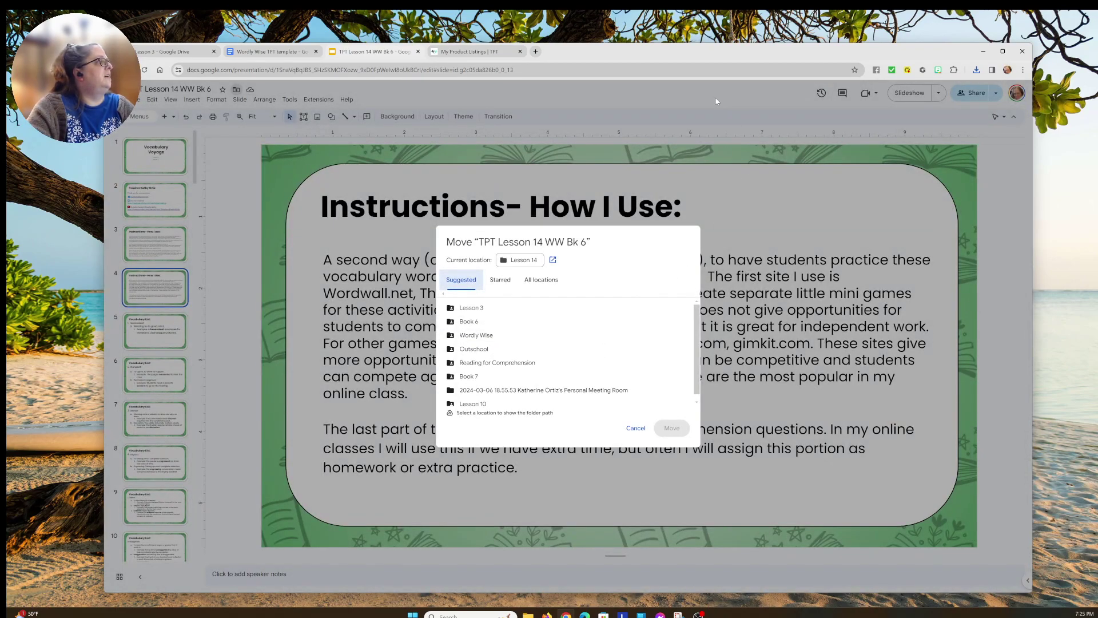
pyautogui.press('Escape')
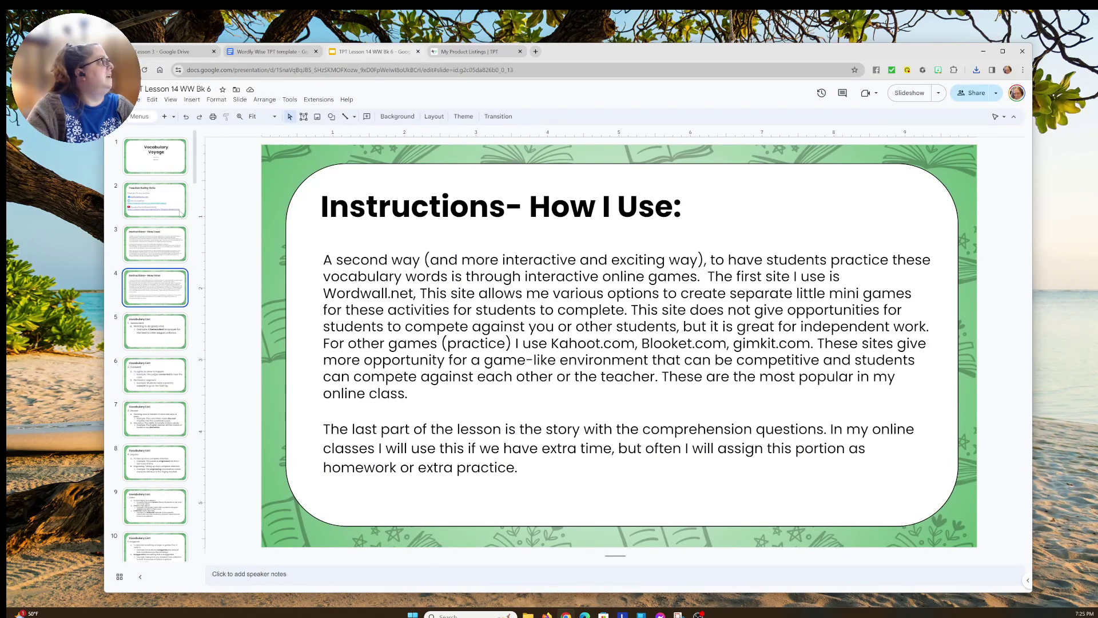
# Open canva.com in a new browser tab
pyautogui.click(536, 52)
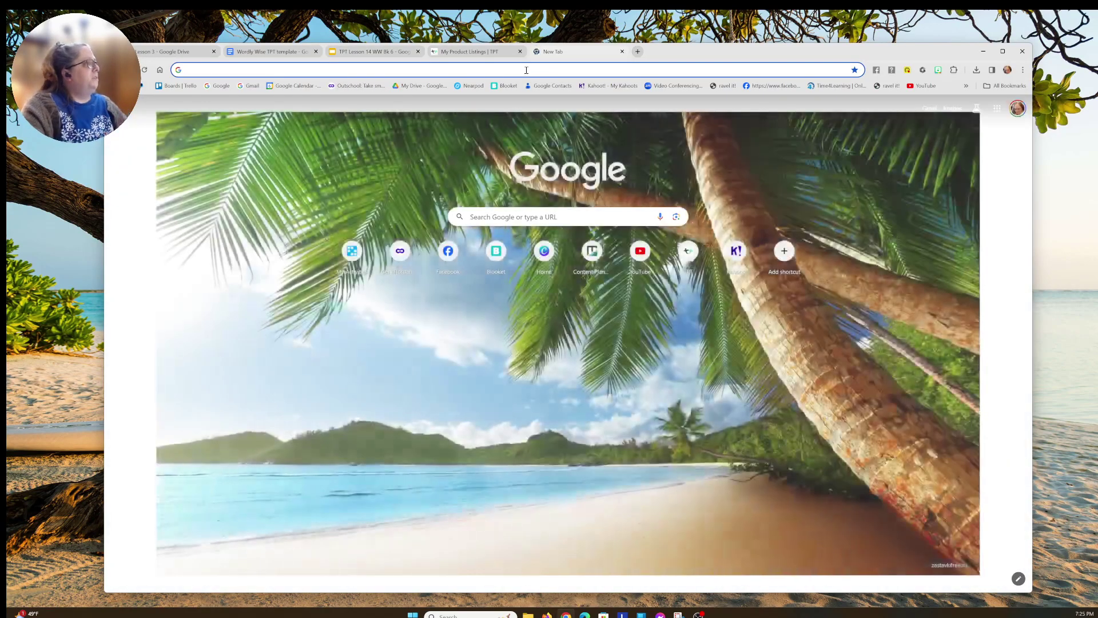
pyautogui.click(523, 67)
pyautogui.write('canva.com')
pyautogui.press('Return')
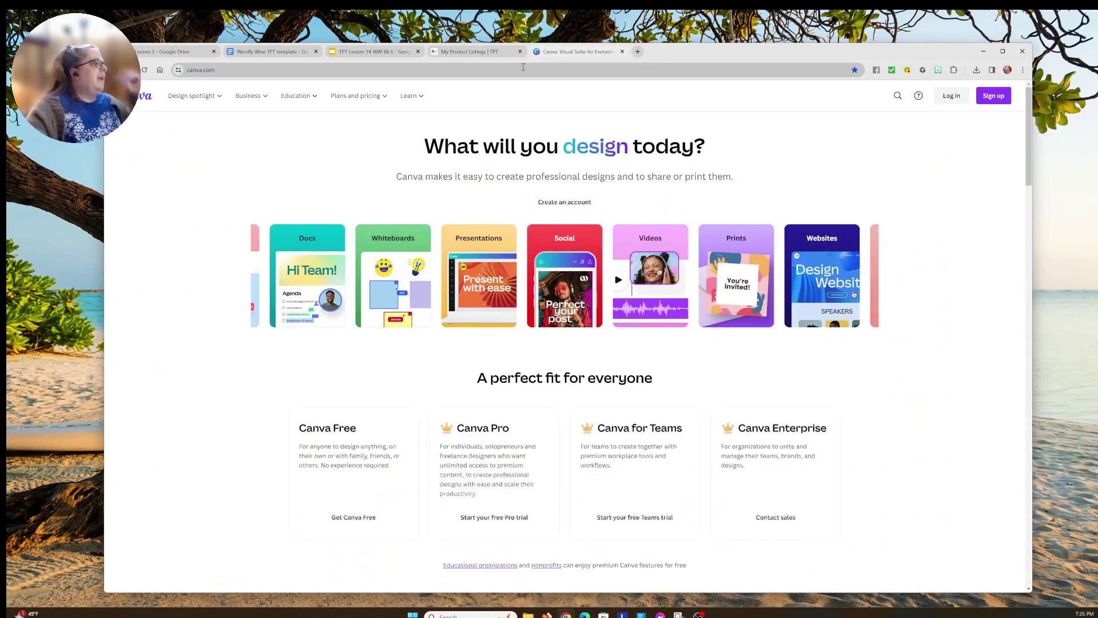
# Log in to Canva, accept all cookies, and open the TPT Vocab Preview design from the projects
pyautogui.click(961, 180)
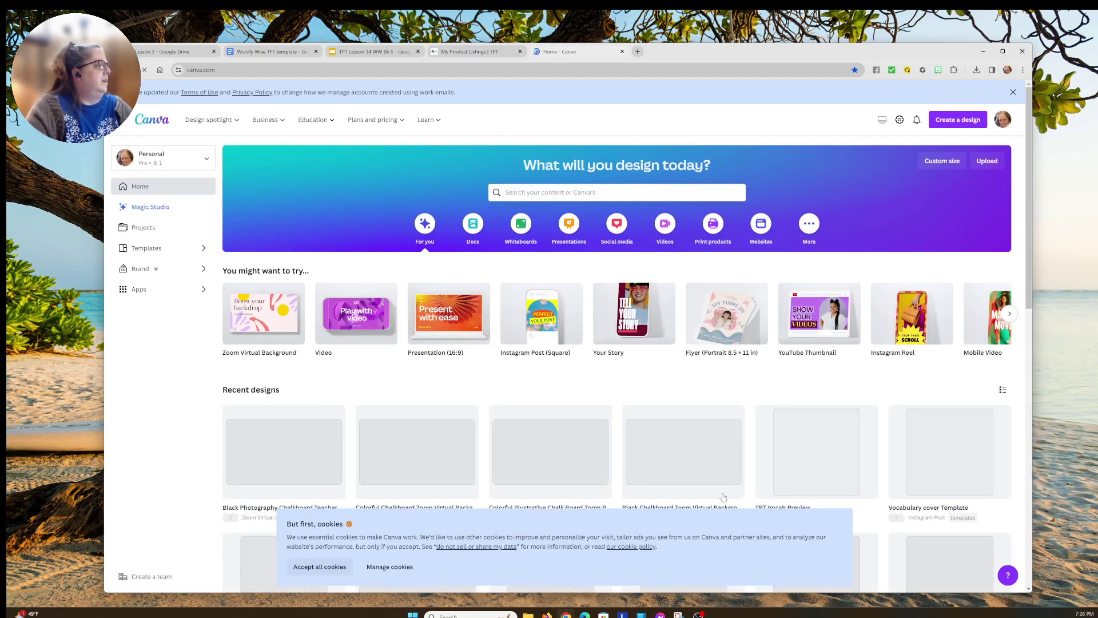
pyautogui.click(304, 565)
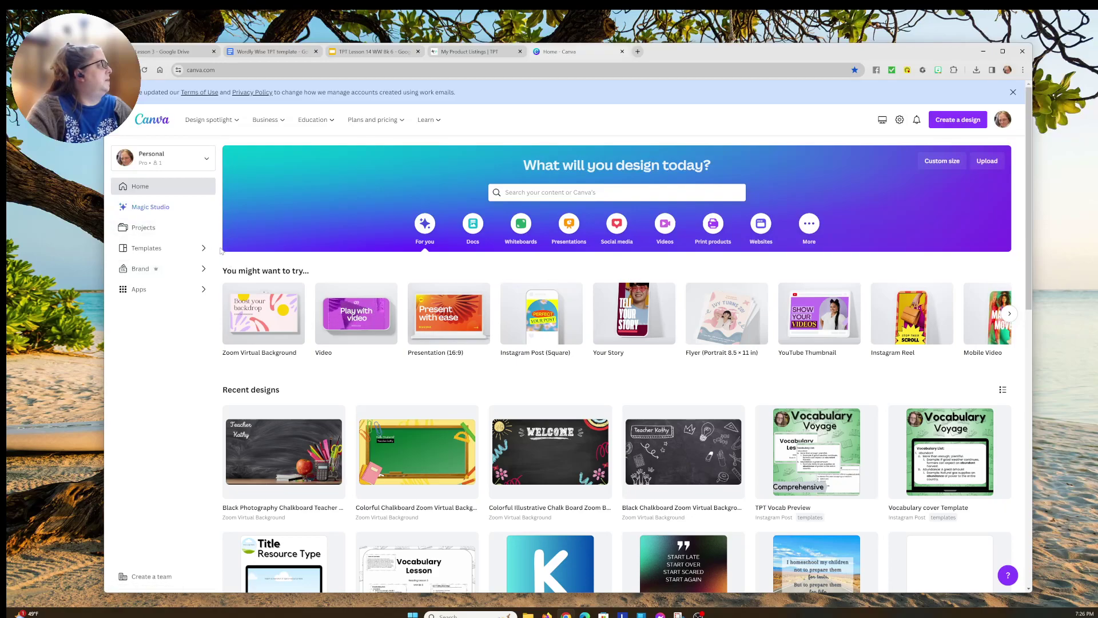
pyautogui.click(189, 227)
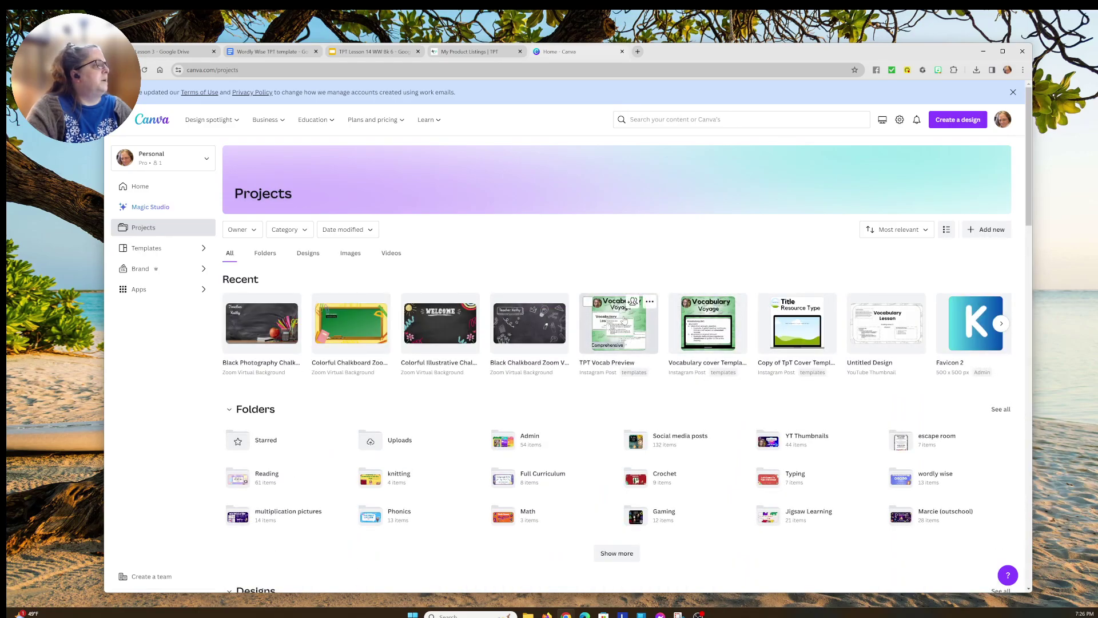
pyautogui.click(622, 320)
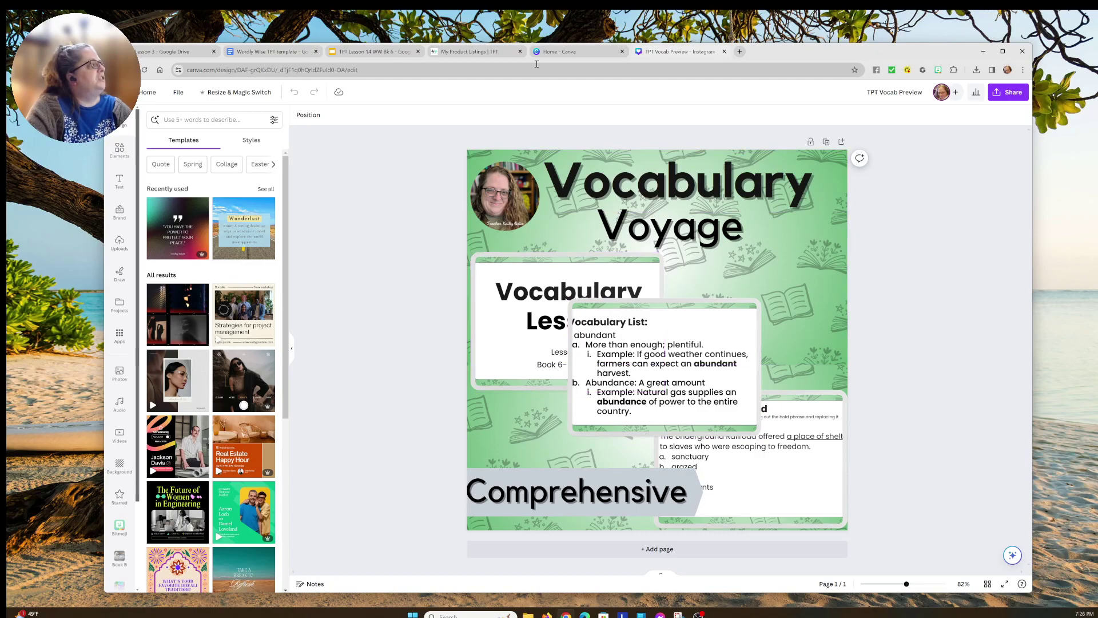
# Look over the title slide and first vocabulary slide of the Lesson 14 presentation and compare them with the Canva preview design
pyautogui.click(369, 52)
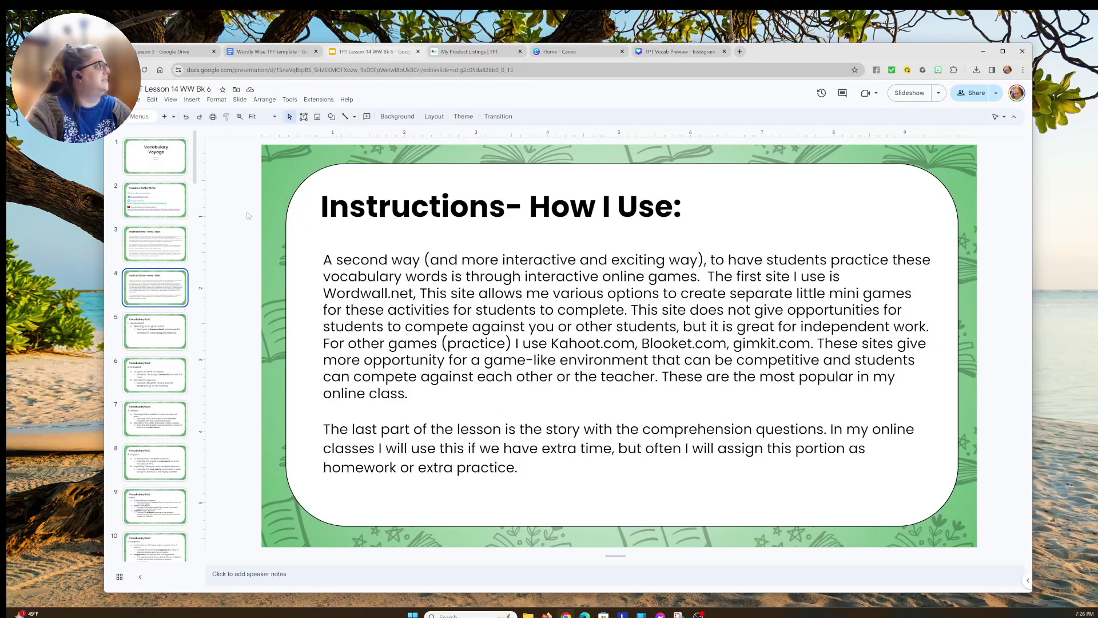
pyautogui.scroll(-2, 155, 252)
pyautogui.click(152, 250)
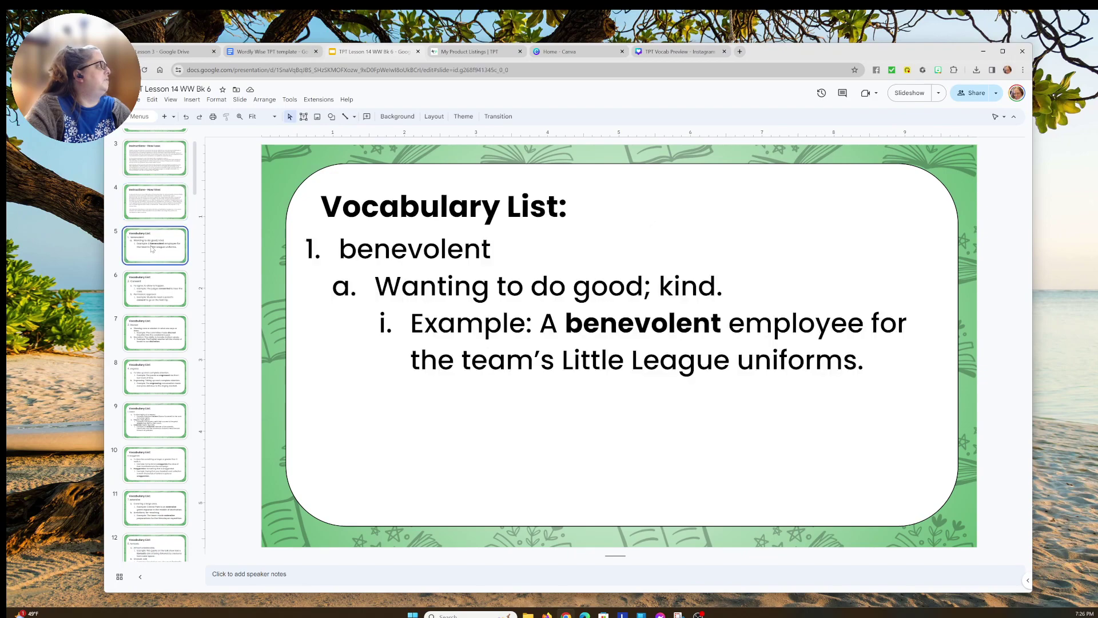
pyautogui.scroll(2, 161, 194)
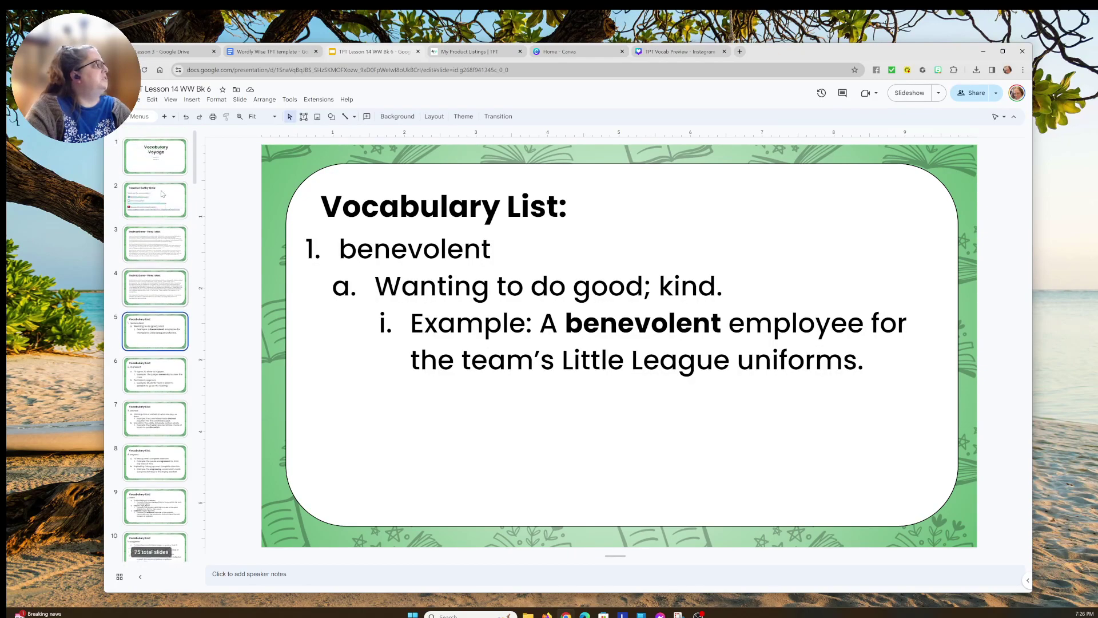
pyautogui.click(160, 161)
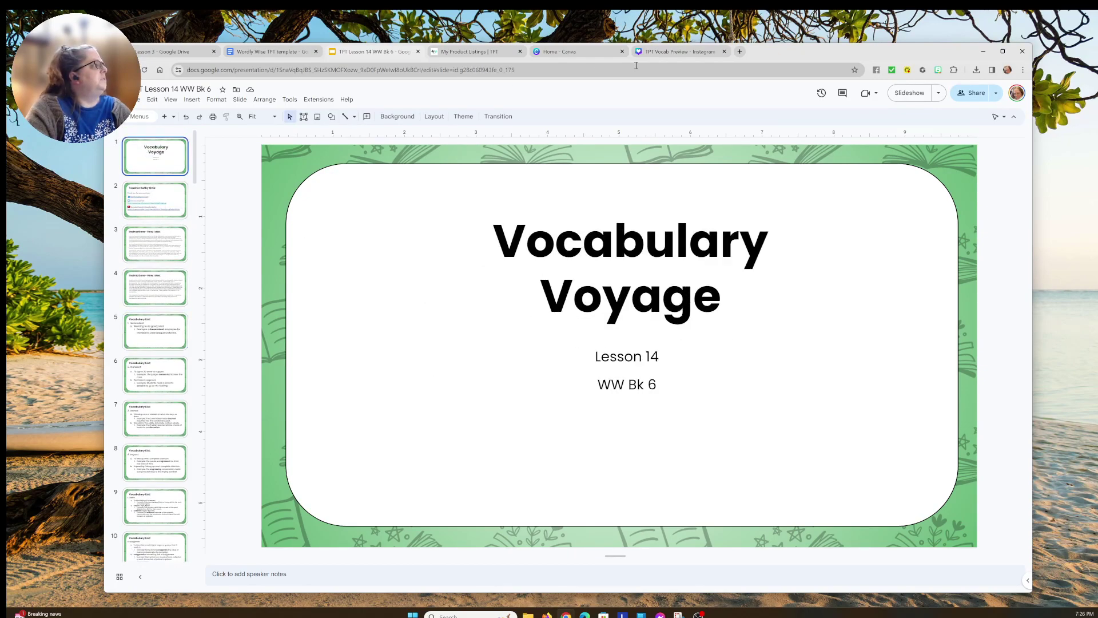
pyautogui.click(675, 53)
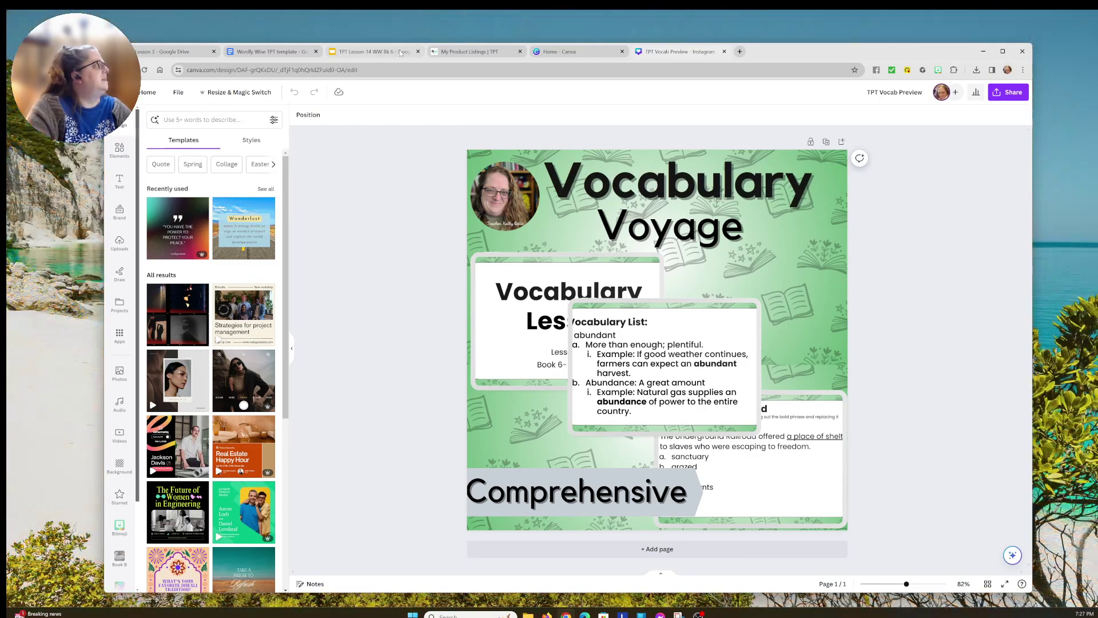
# In the Lesson 14 presentation, enlarge the subtitle text "Lesson 14 WW Bk 6" on the title slide
pyautogui.click(372, 51)
pyautogui.click(623, 356)
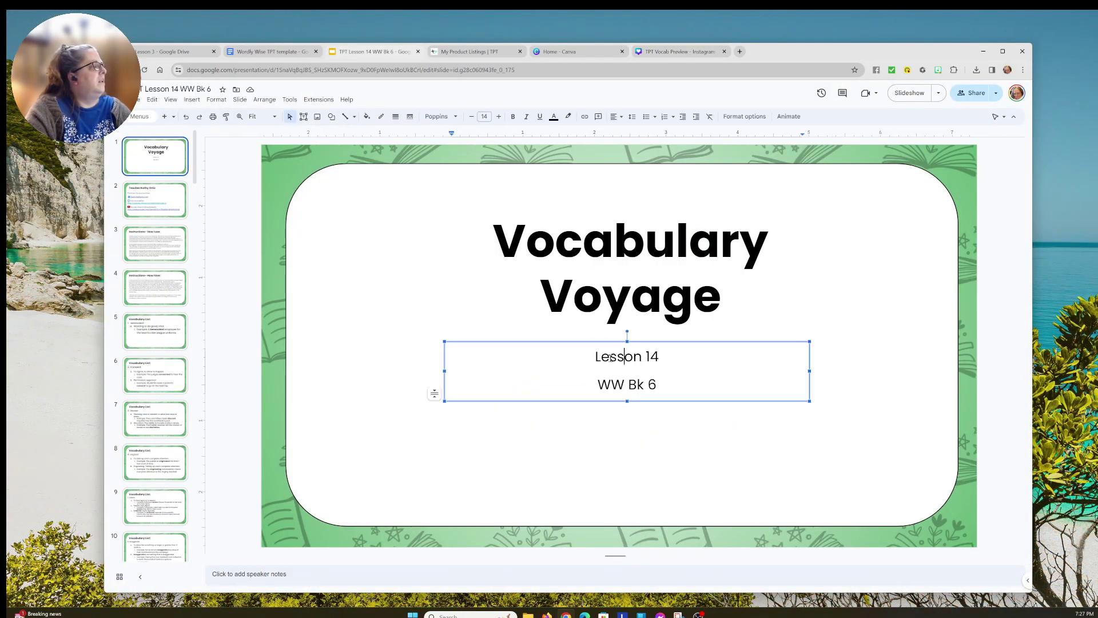
pyautogui.click(690, 341)
pyautogui.click(499, 116)
pyautogui.click(499, 116)
pyautogui.click(498, 116)
pyautogui.click(498, 116)
pyautogui.click(499, 116)
pyautogui.click(498, 116)
pyautogui.click(498, 117)
pyautogui.click(499, 117)
pyautogui.click(499, 116)
pyautogui.click(499, 116)
pyautogui.click(499, 116)
pyautogui.click(499, 117)
pyautogui.click(498, 116)
pyautogui.click(499, 116)
pyautogui.click(498, 116)
pyautogui.click(498, 116)
pyautogui.click(499, 116)
pyautogui.click(499, 116)
pyautogui.click(498, 116)
pyautogui.click(412, 379)
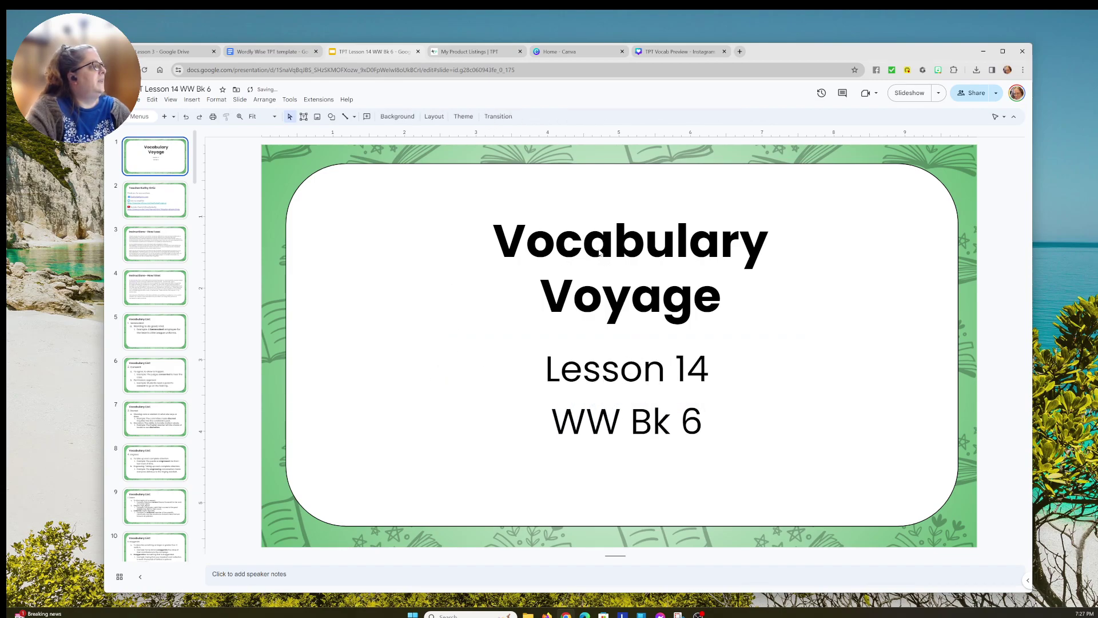
# In the theme's title layout, set the "Vocabulary Voyage" text to size 58 and move the subtitle placeholder down below it
pyautogui.click(240, 100)
pyautogui.click(273, 239)
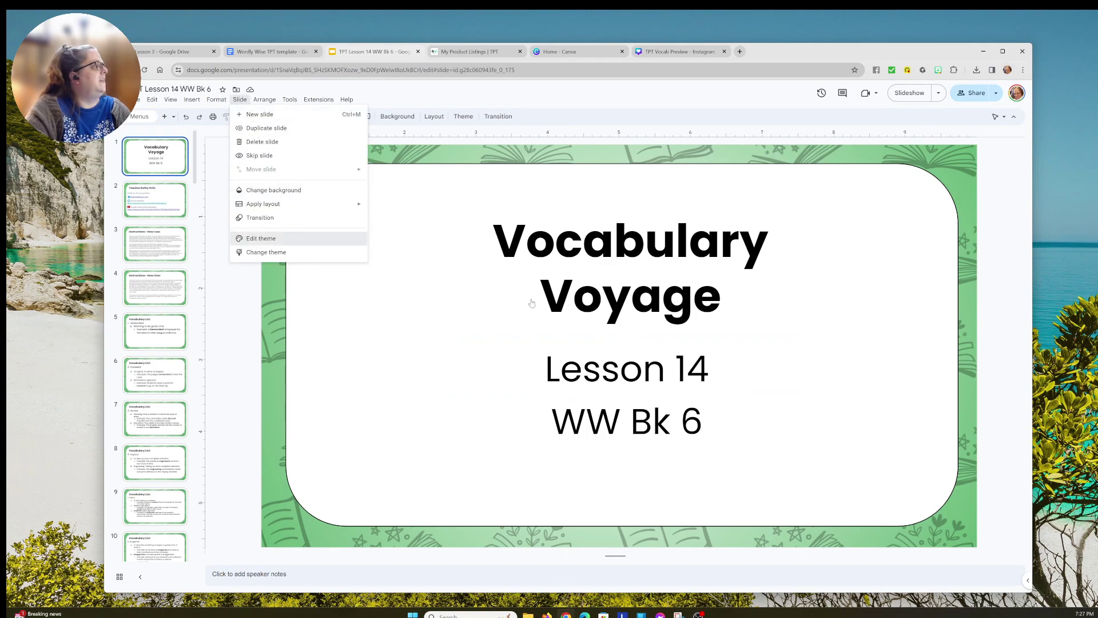
pyautogui.click(597, 259)
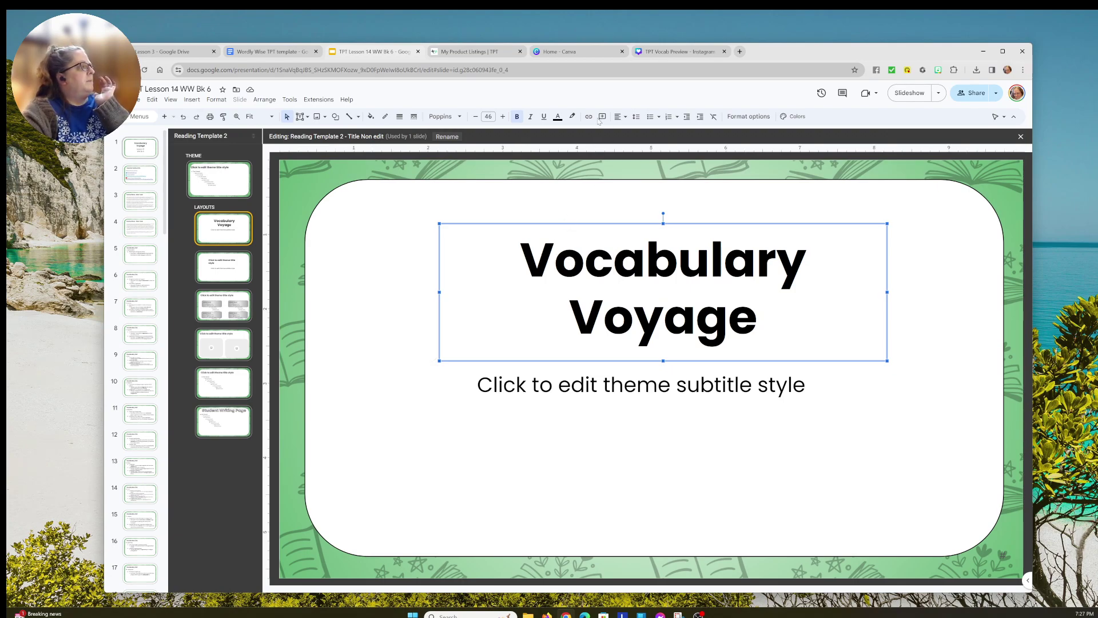
pyautogui.click(503, 117)
pyautogui.click(502, 116)
pyautogui.click(503, 117)
pyautogui.click(502, 116)
pyautogui.click(502, 117)
pyautogui.click(502, 116)
pyautogui.click(502, 117)
pyautogui.click(503, 117)
pyautogui.click(503, 116)
pyautogui.click(503, 116)
pyautogui.click(563, 417)
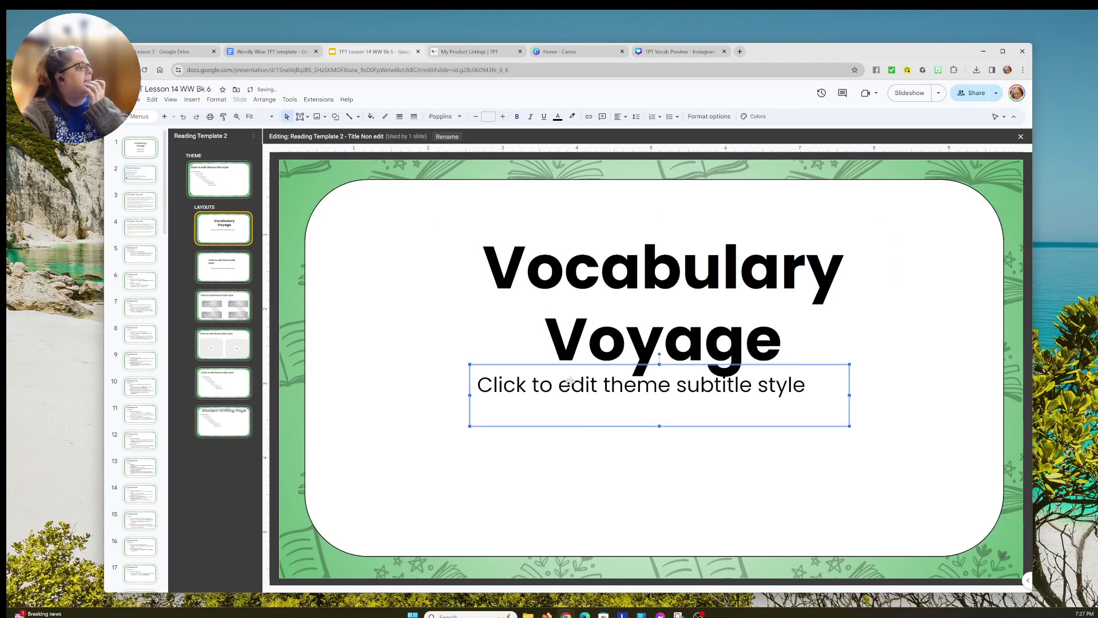
pyautogui.moveTo(571, 370); pyautogui.dragTo(575, 415)
# Enlarge the "Vocabulary Voyage" title text in the theme layout by about ten more font sizes
pyautogui.click(525, 227)
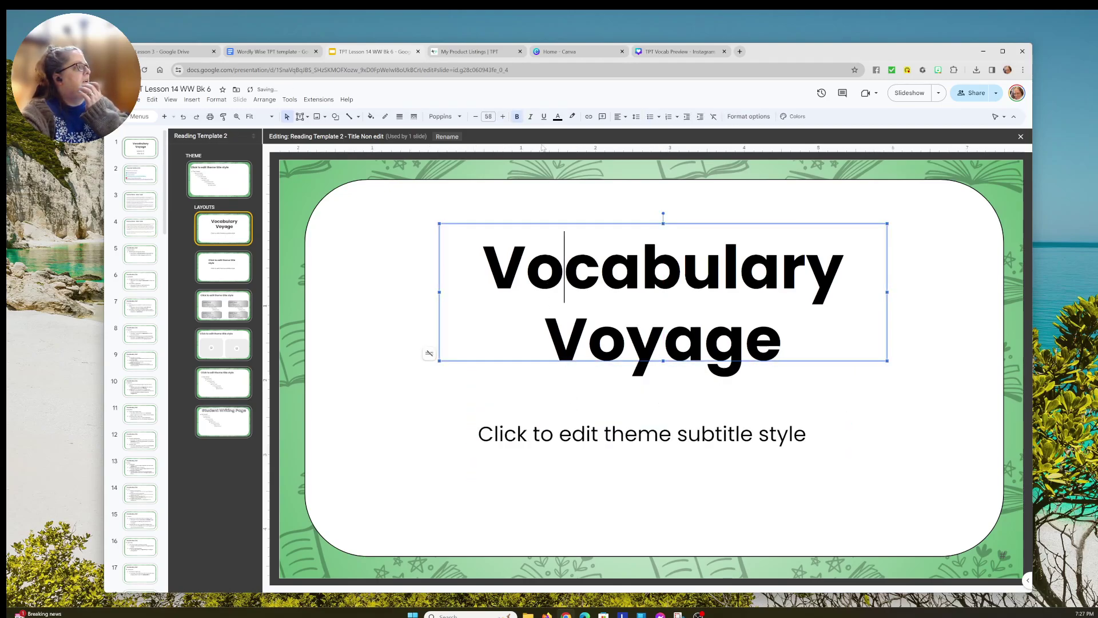
pyautogui.click(502, 116)
pyautogui.click(502, 116)
pyautogui.click(502, 117)
pyautogui.click(502, 117)
pyautogui.click(502, 117)
pyautogui.click(502, 116)
pyautogui.click(502, 117)
pyautogui.click(503, 116)
pyautogui.click(502, 116)
pyautogui.click(502, 116)
# Shift the subtitle placeholder slightly further down from the title and close the theme editor
pyautogui.click(372, 392)
pyautogui.tripleClick(537, 434)
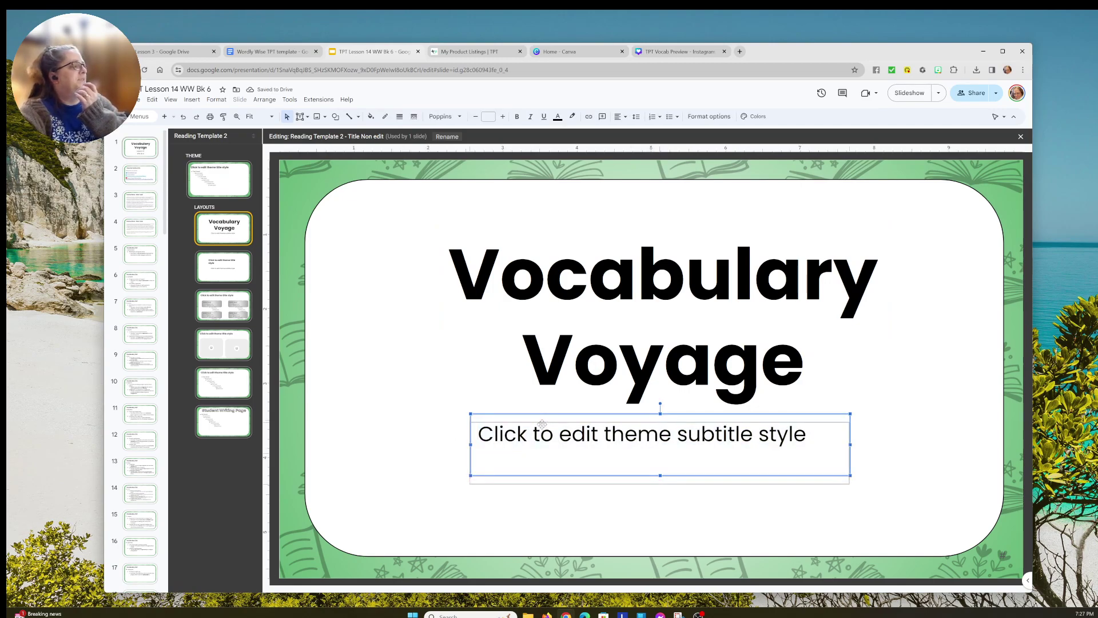
pyautogui.click(387, 399)
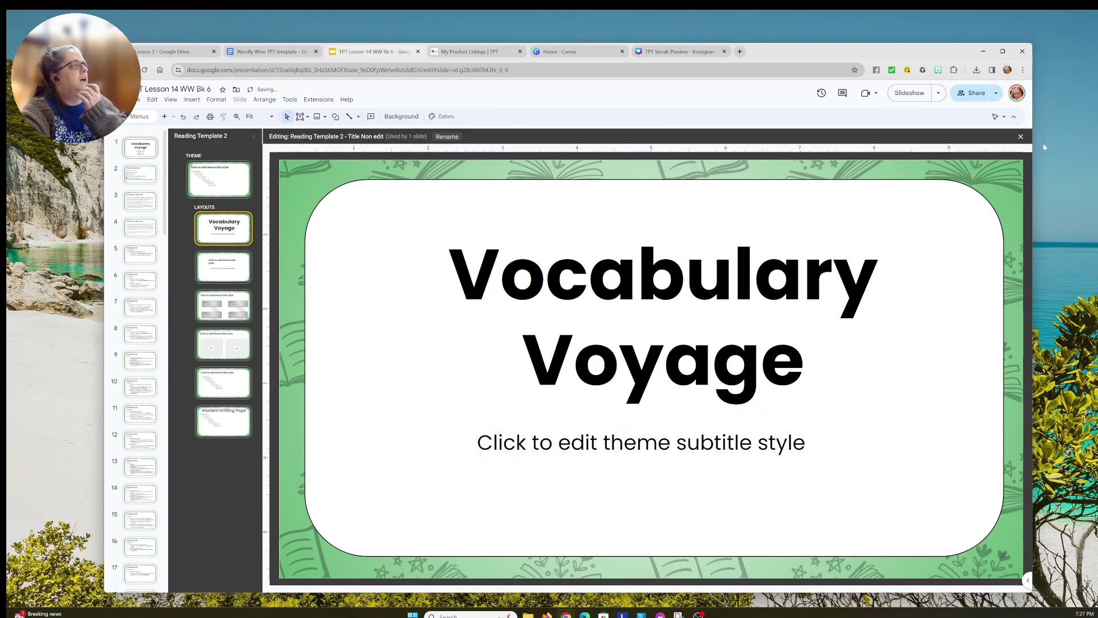
pyautogui.click(1021, 136)
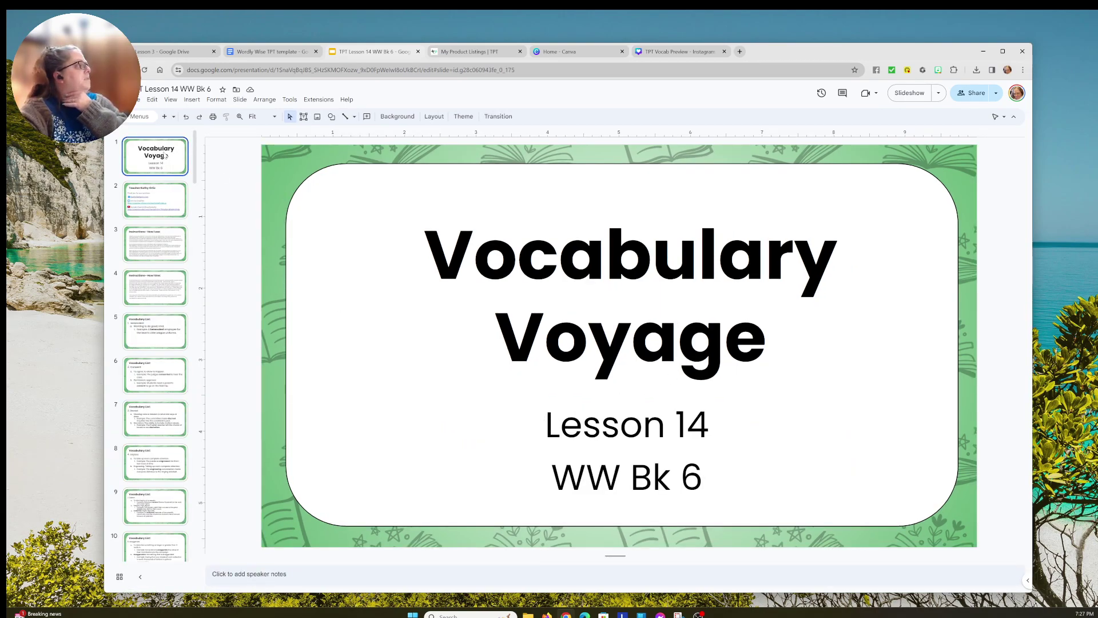
# Download the title slide as a PNG image
pyautogui.click(139, 99)
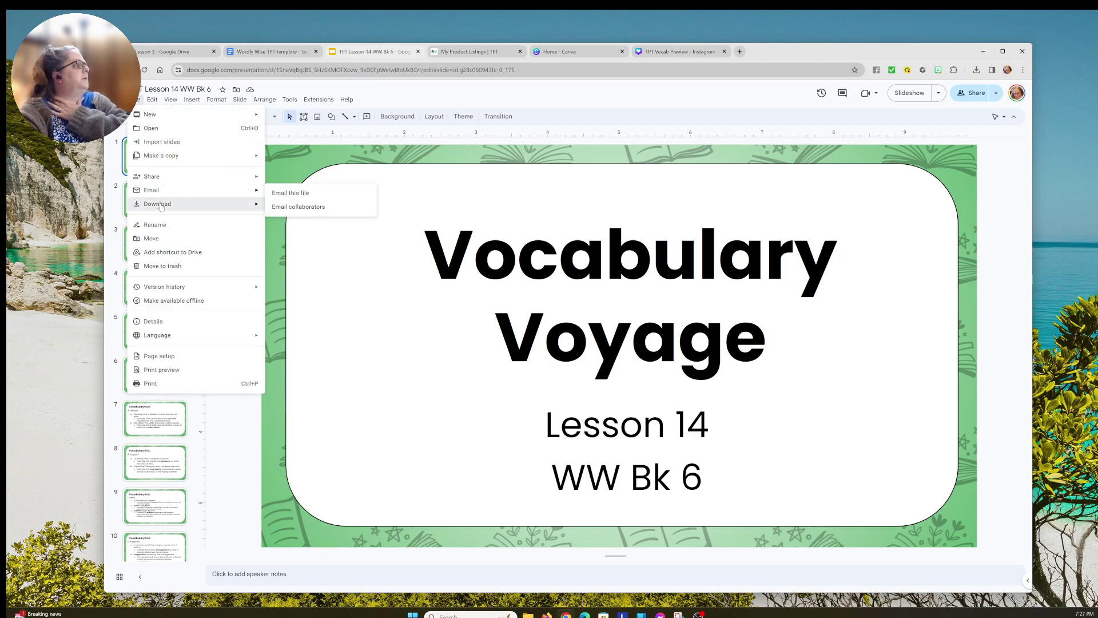
pyautogui.moveTo(161, 206)
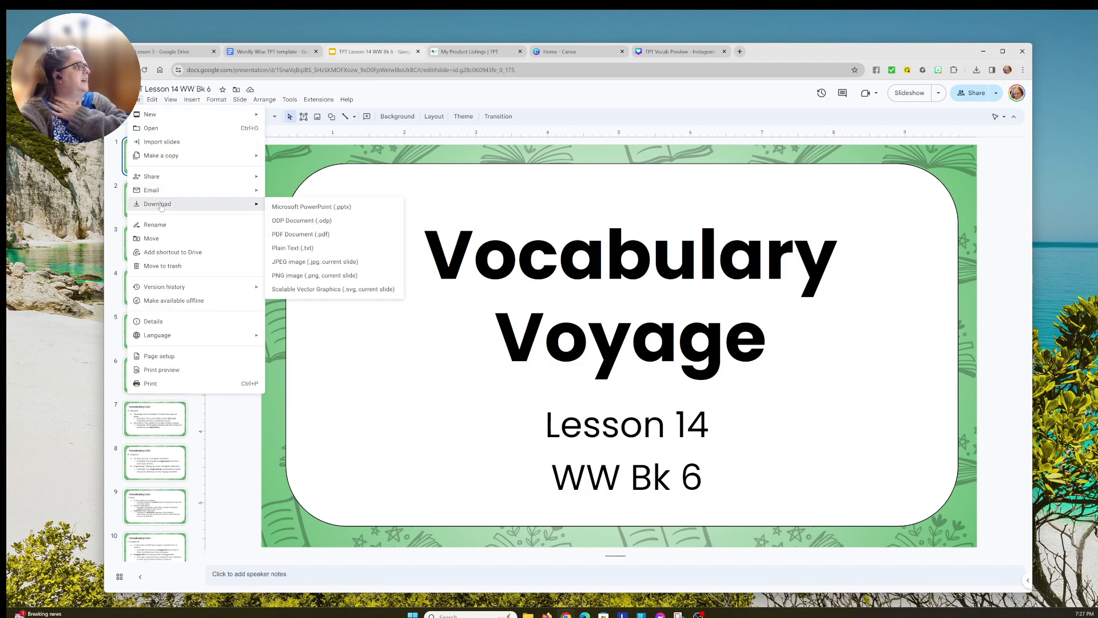
pyautogui.click(286, 276)
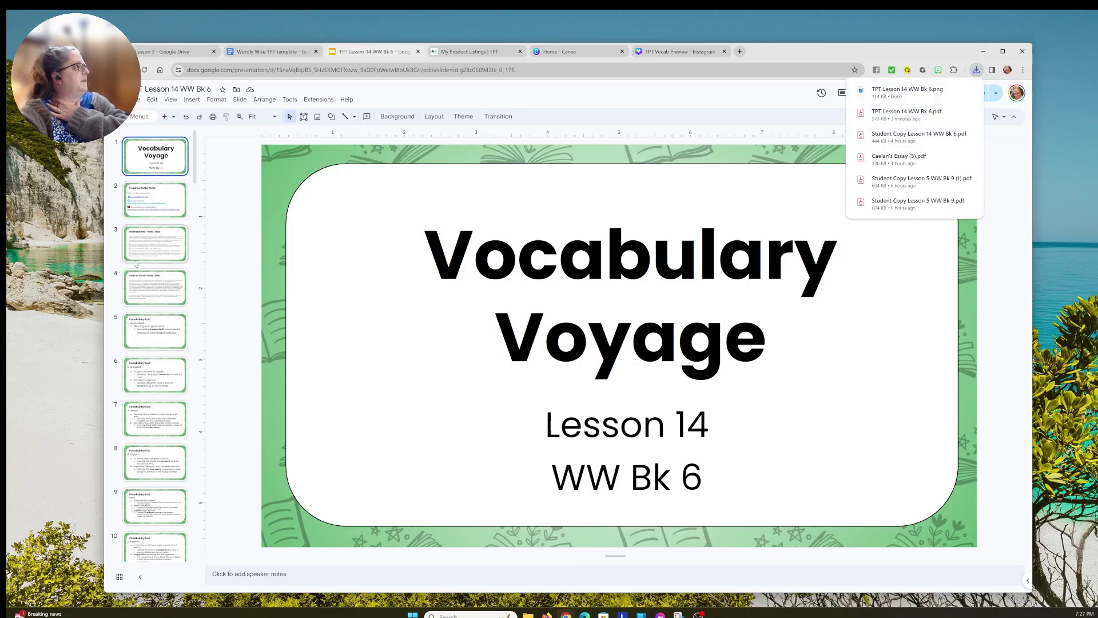
# Download slide 5, the vocabulary list entry for "benevolent", as a PNG image
pyautogui.click(154, 333)
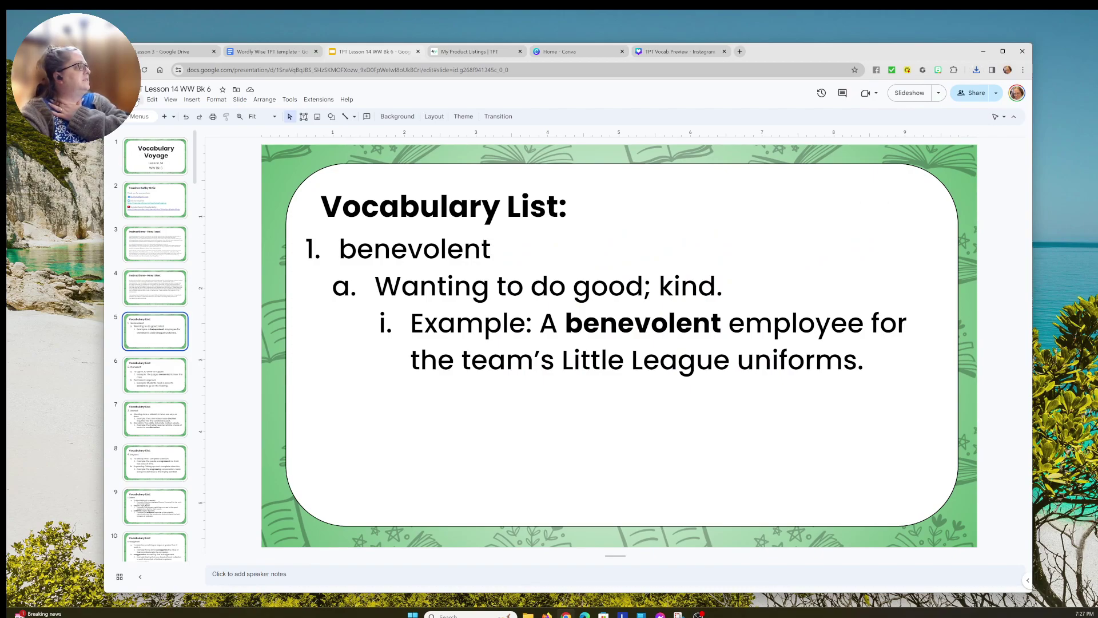
pyautogui.click(139, 99)
pyautogui.moveTo(170, 207)
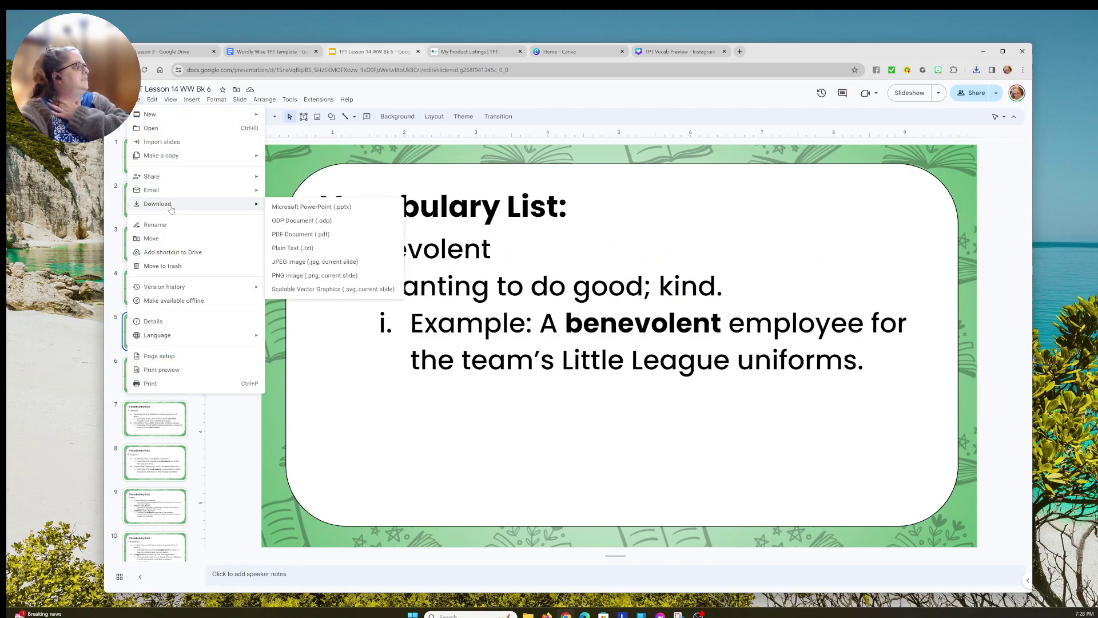
pyautogui.click(298, 276)
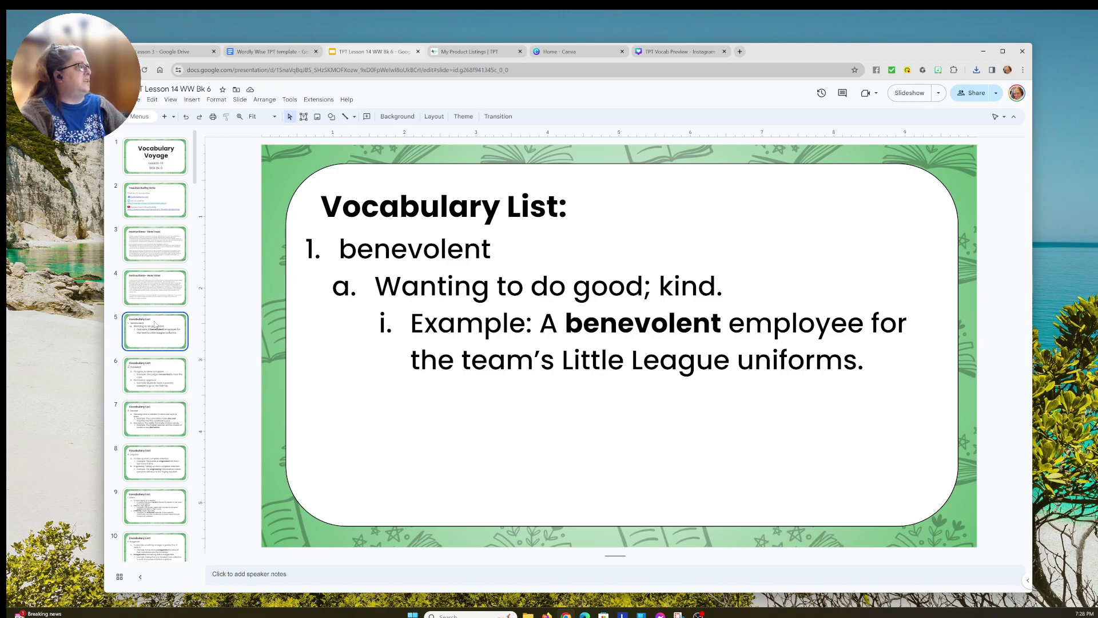
# Download slide 20, the first 14A: Finding Meanings question, as a PNG image
pyautogui.scroll(-3, 154, 324)
pyautogui.scroll(-9, 155, 321)
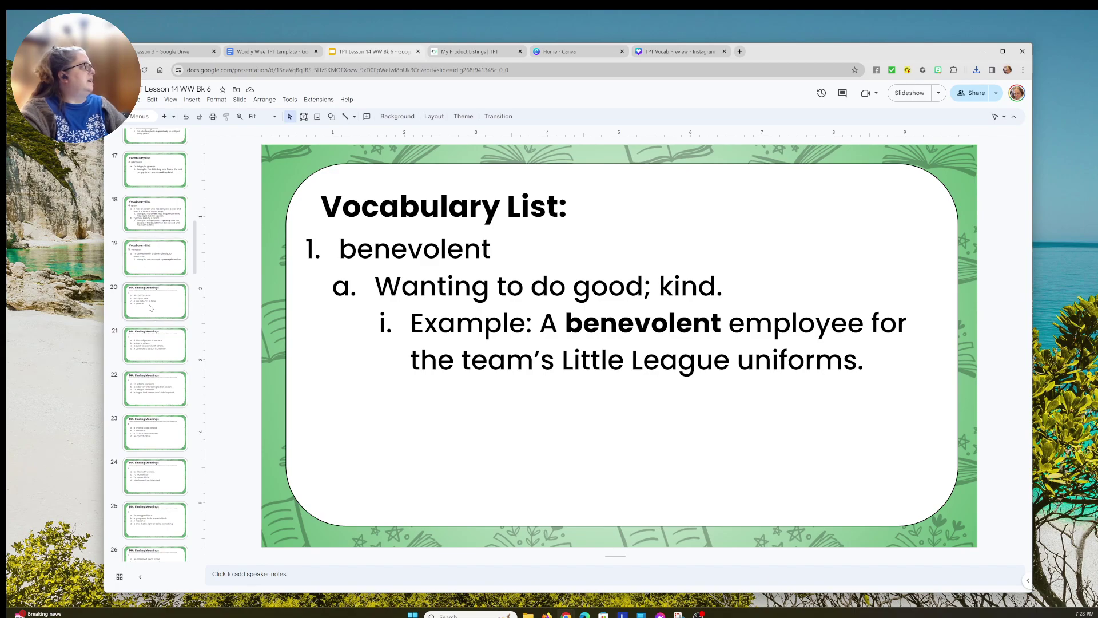
pyautogui.click(149, 307)
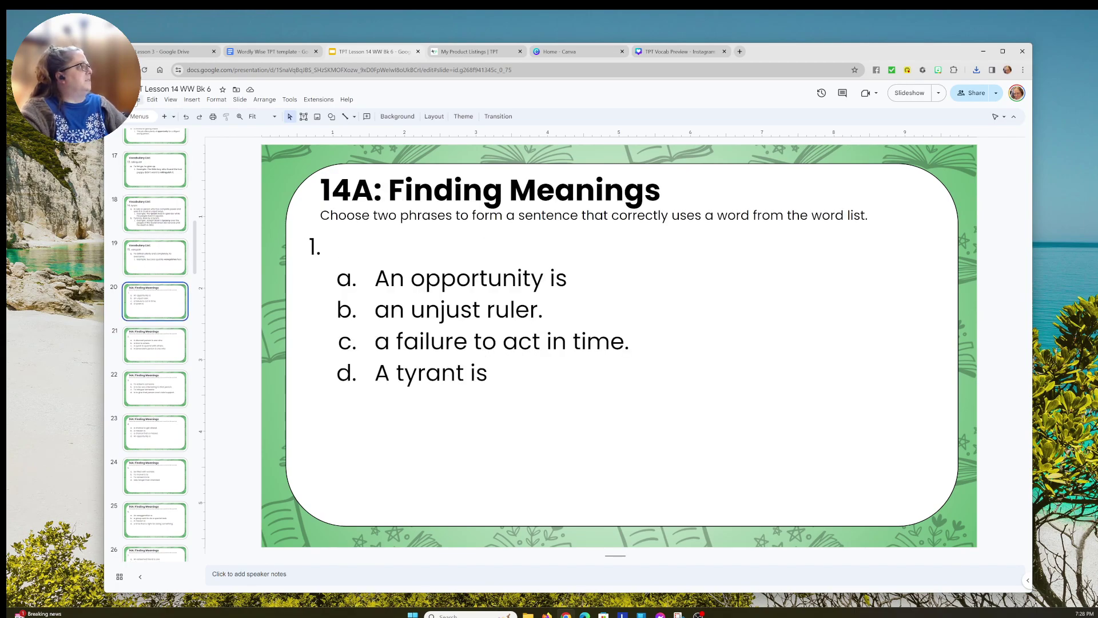
pyautogui.click(137, 99)
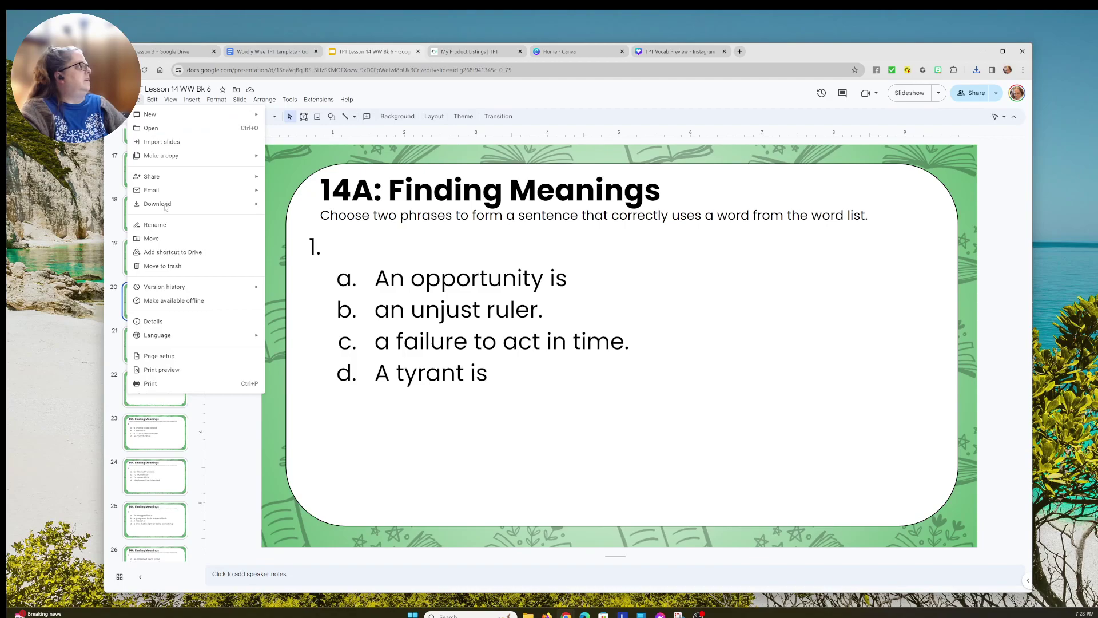
pyautogui.moveTo(165, 207)
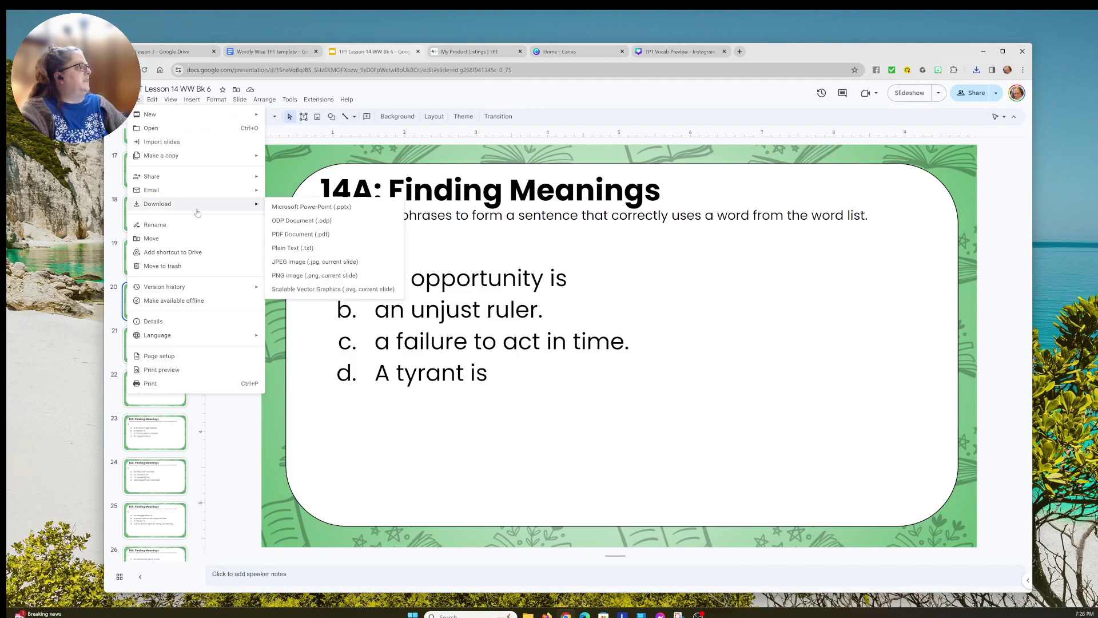
pyautogui.click(296, 276)
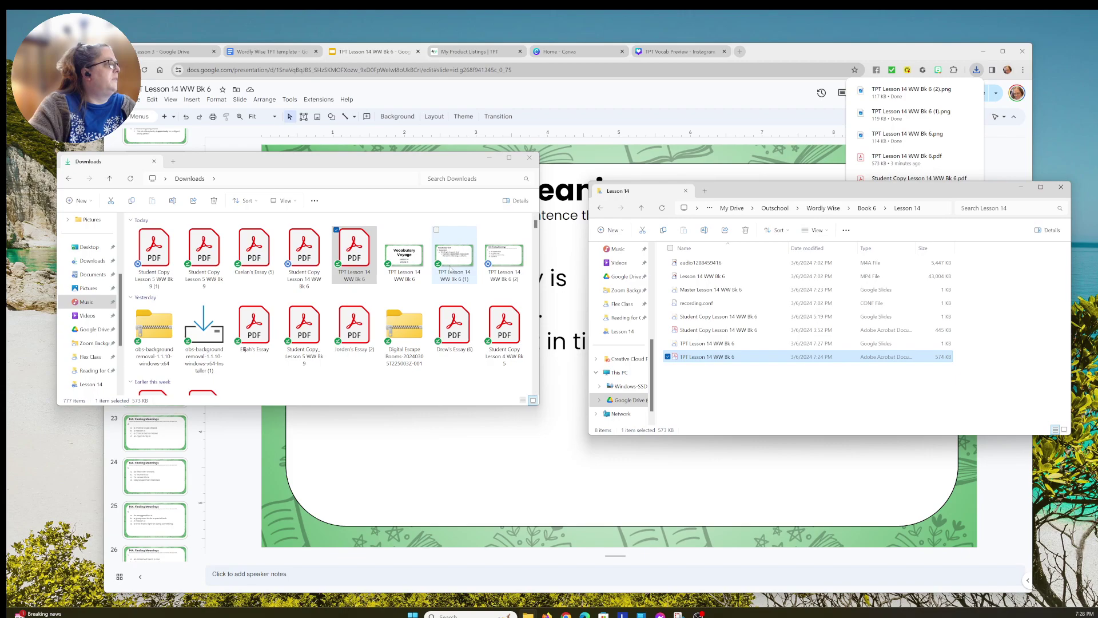
# Copy the three TPT Lesson 14 WW Bk 6 PNG images from Downloads into the Lesson 14 folder and minimize both file windows
pyautogui.click(406, 260)
pyautogui.hotkey('shift', 'Right')
pyautogui.hotkey('shift', 'Right')
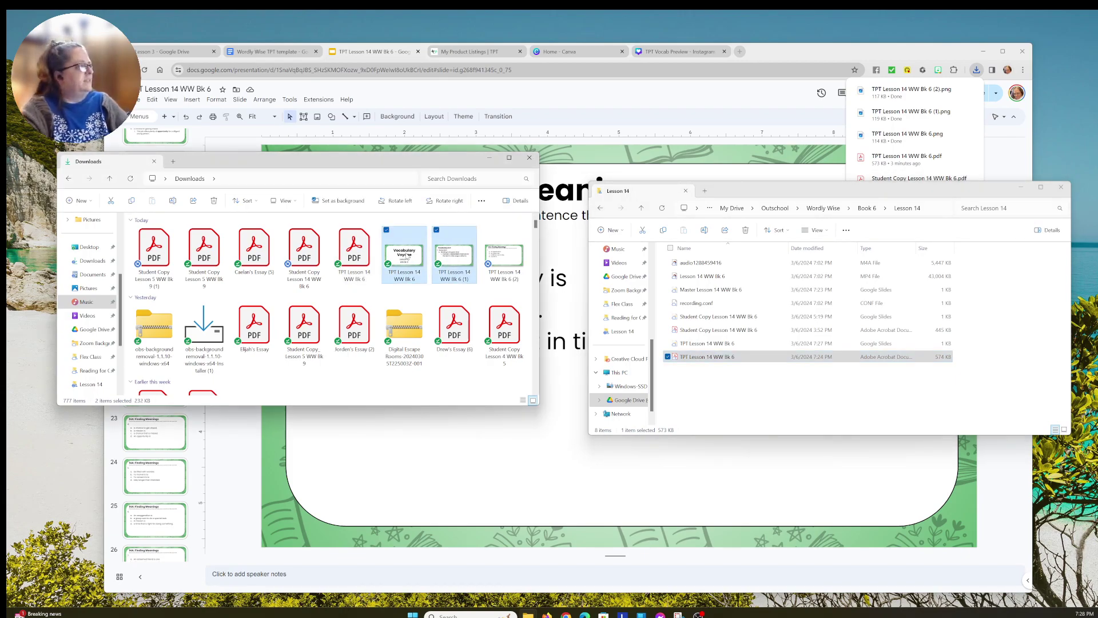
pyautogui.moveTo(415, 256); pyautogui.dragTo(727, 395)
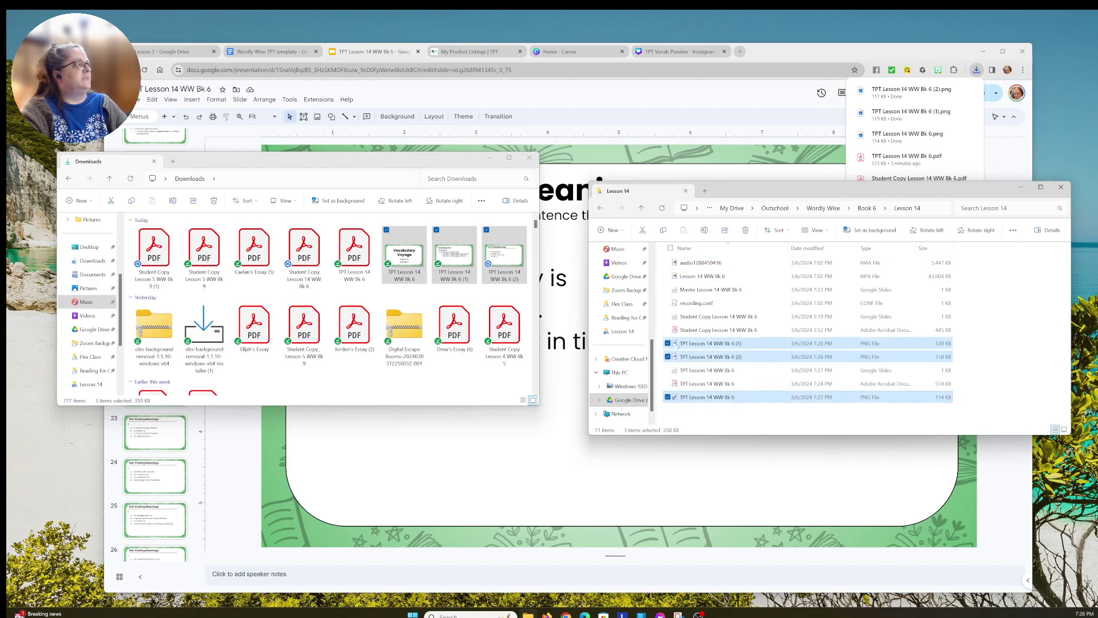
pyautogui.click(490, 157)
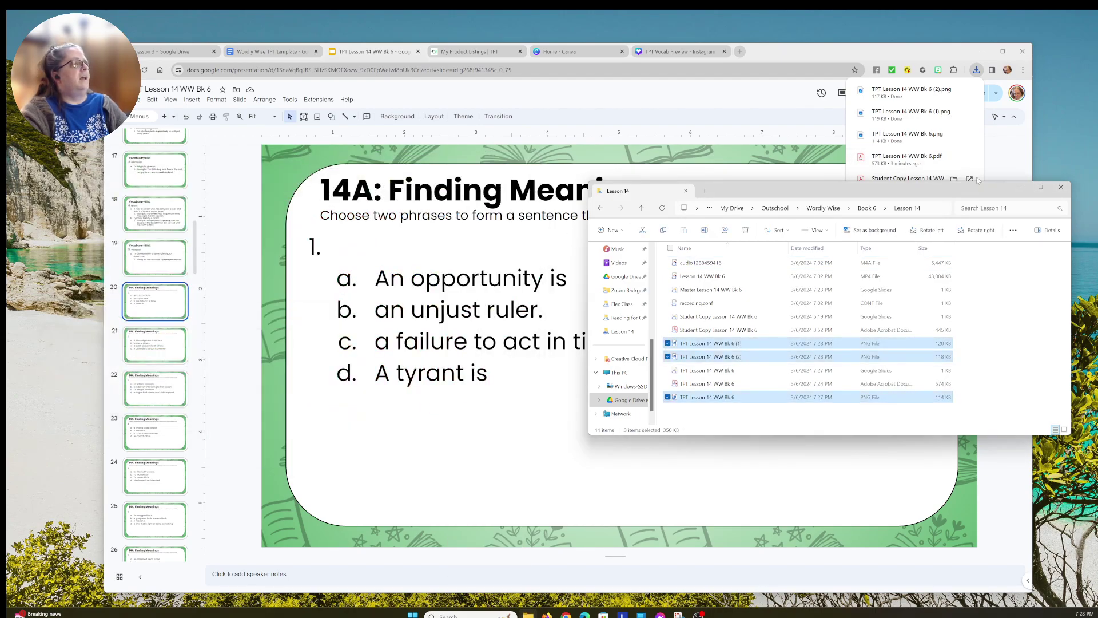
pyautogui.click(1022, 188)
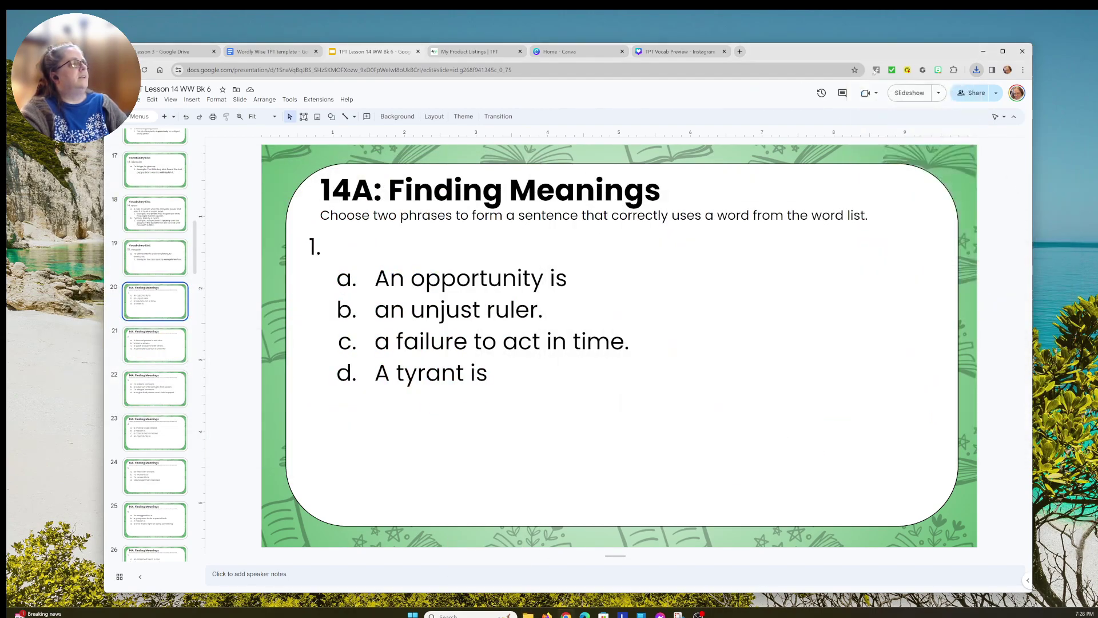
# Upload the three TPT Lesson 14 WW Bk 6 PNG images from Downloads to the TPT Vocab Preview design in Canva
pyautogui.click(678, 51)
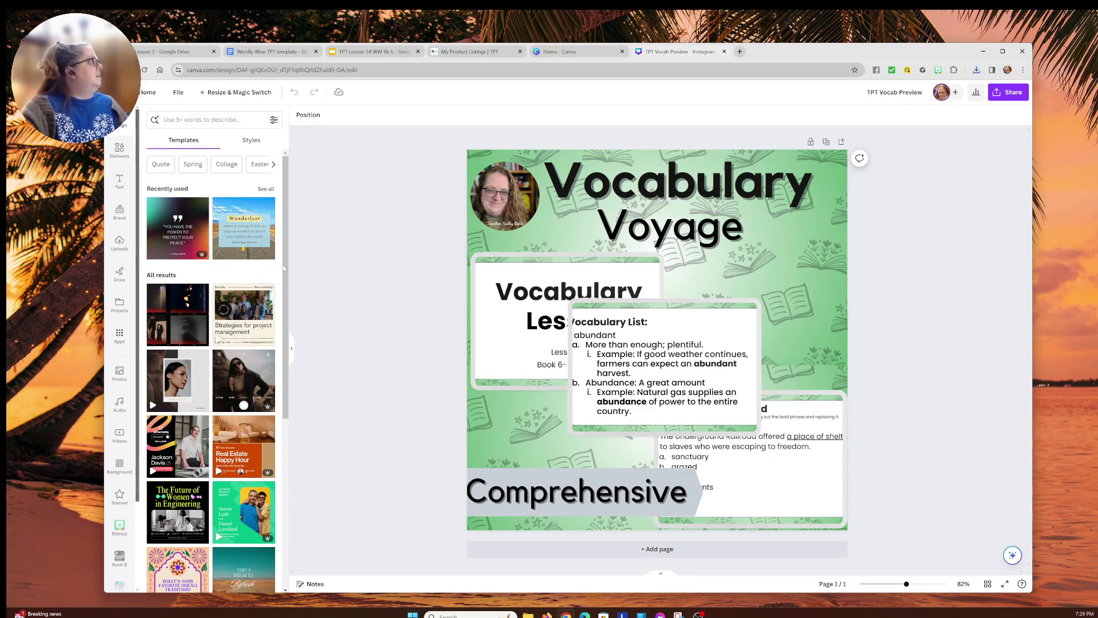
pyautogui.click(119, 241)
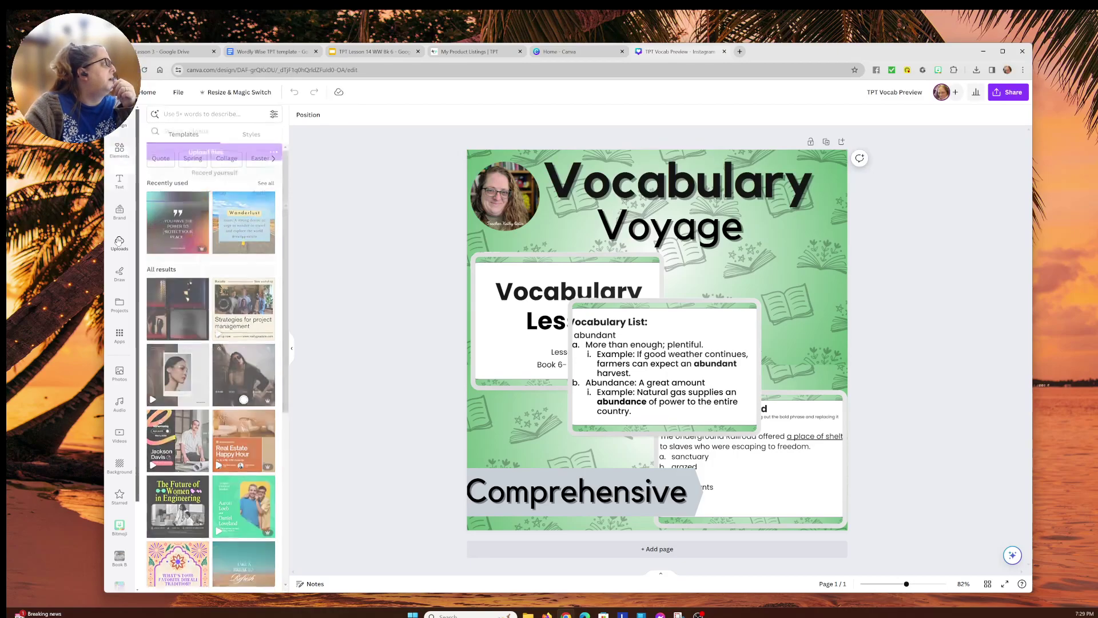
pyautogui.click(217, 142)
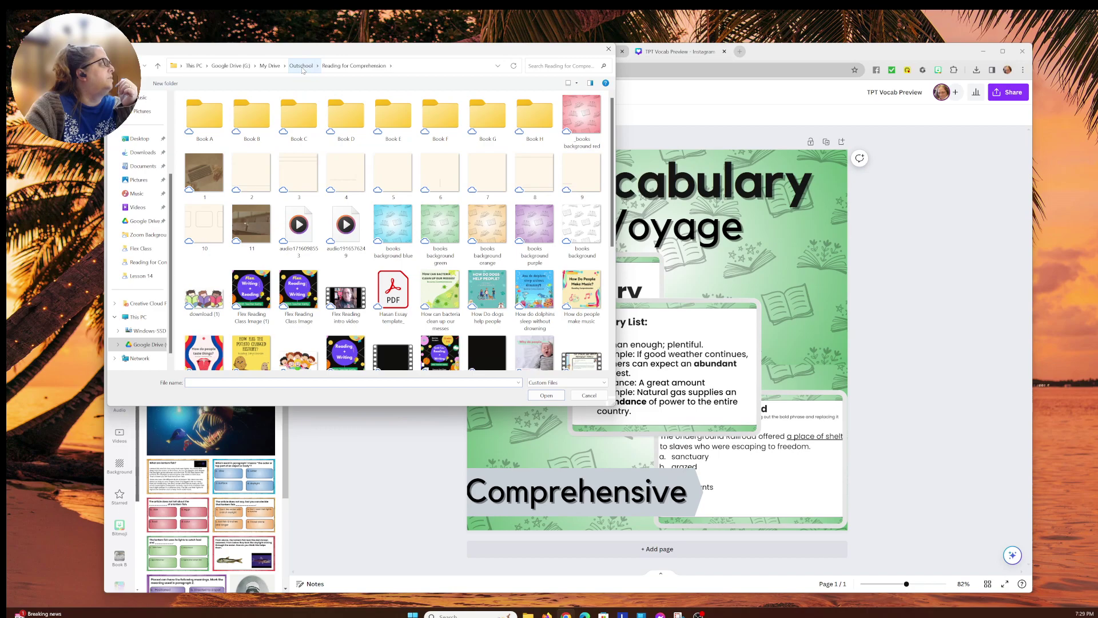
pyautogui.click(143, 152)
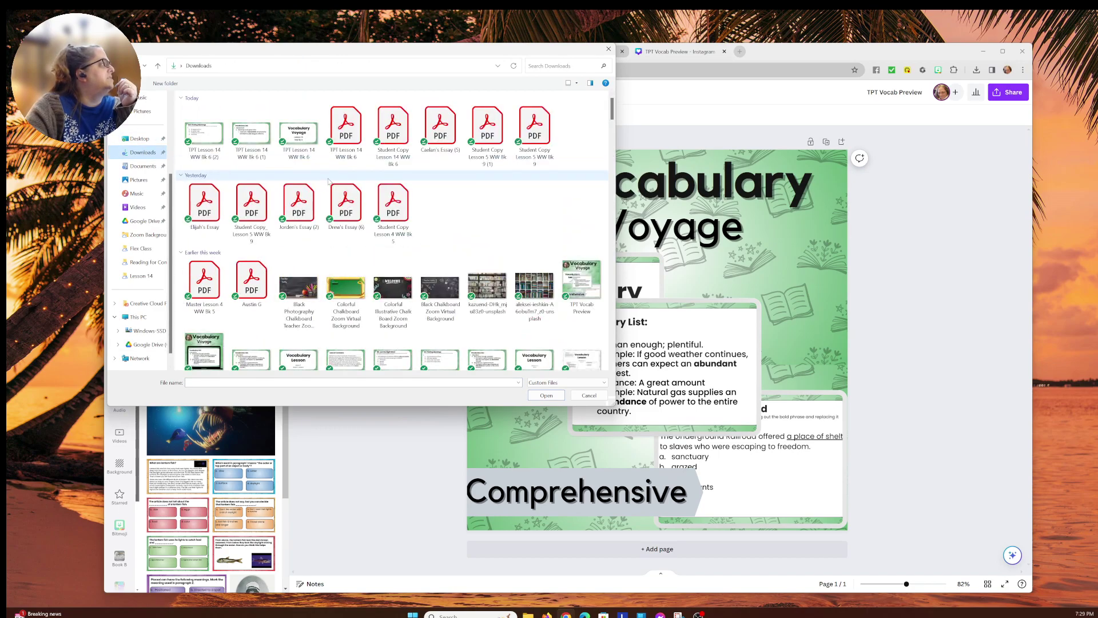
pyautogui.click(200, 136)
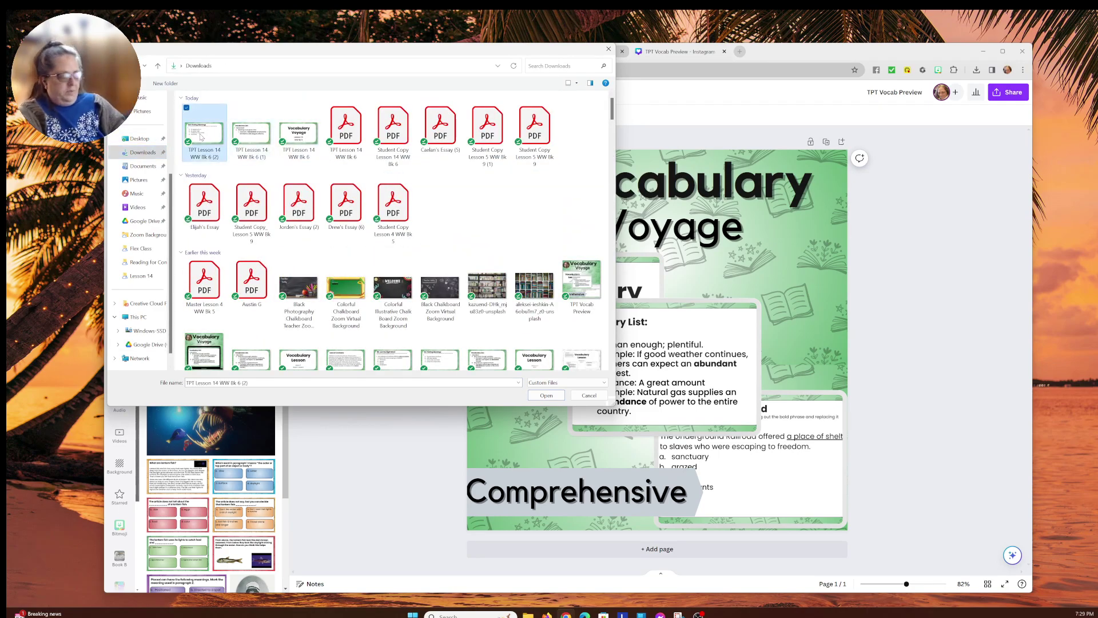
pyautogui.keyDown('ctrl'); pyautogui.click(251, 134); pyautogui.keyUp('ctrl')
pyautogui.keyDown('ctrl'); pyautogui.click(298, 134); pyautogui.keyUp('ctrl')
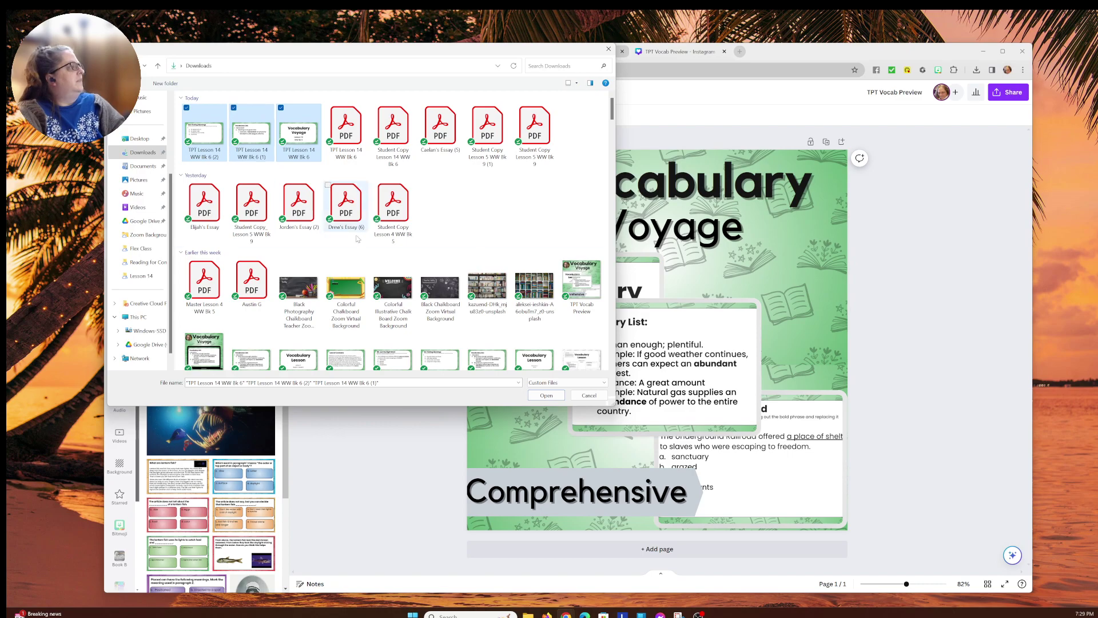
pyautogui.click(546, 395)
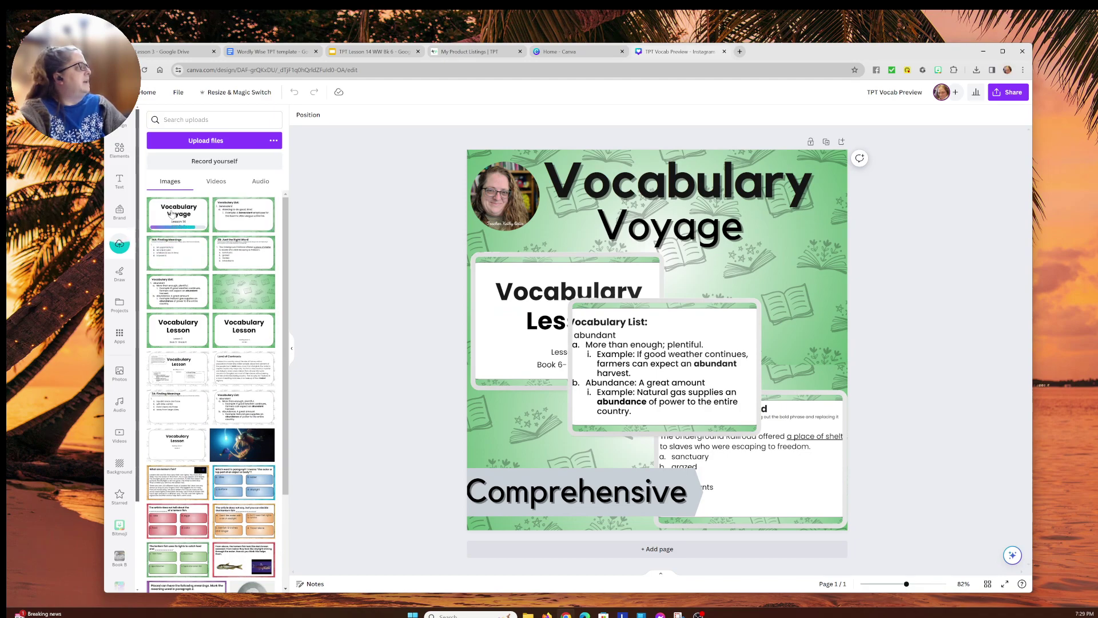
# Replace the three framed slide pictures with the new 14A: Finding Meanings, "benevolent" vocabulary list and Vocabulary Voyage title images
pyautogui.moveTo(175, 254); pyautogui.dragTo(743, 476)
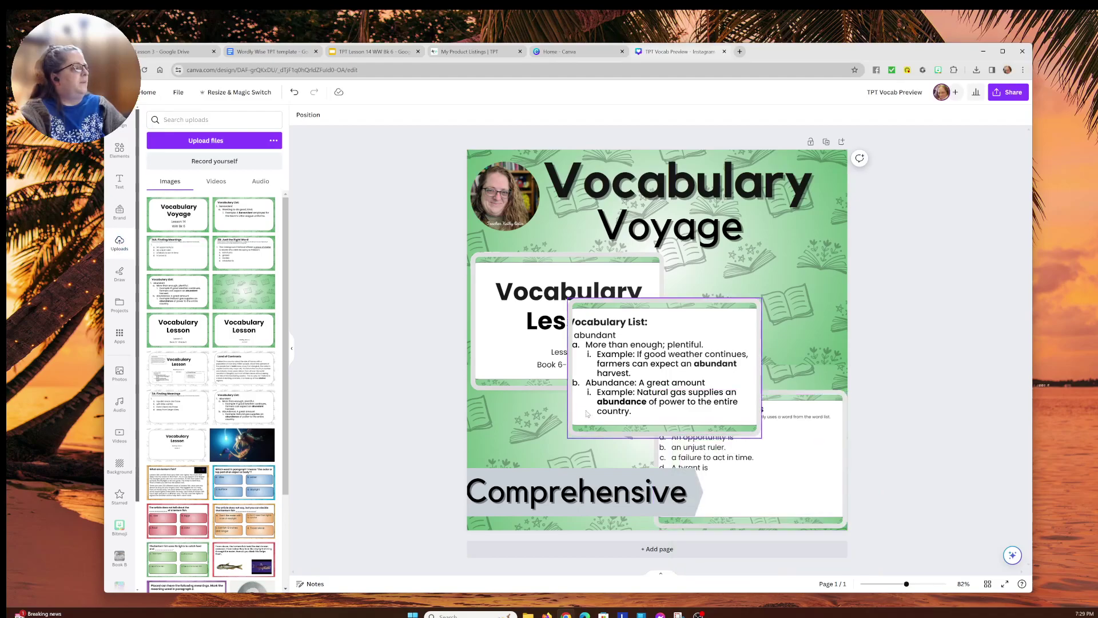
pyautogui.moveTo(233, 211); pyautogui.dragTo(589, 332)
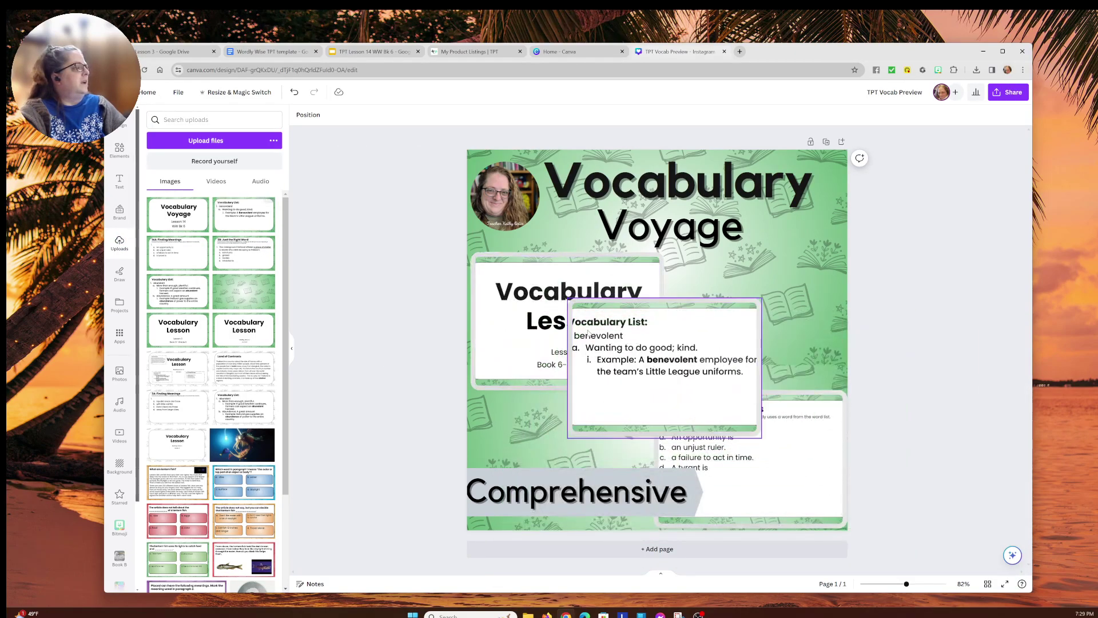
pyautogui.moveTo(183, 214); pyautogui.dragTo(514, 300)
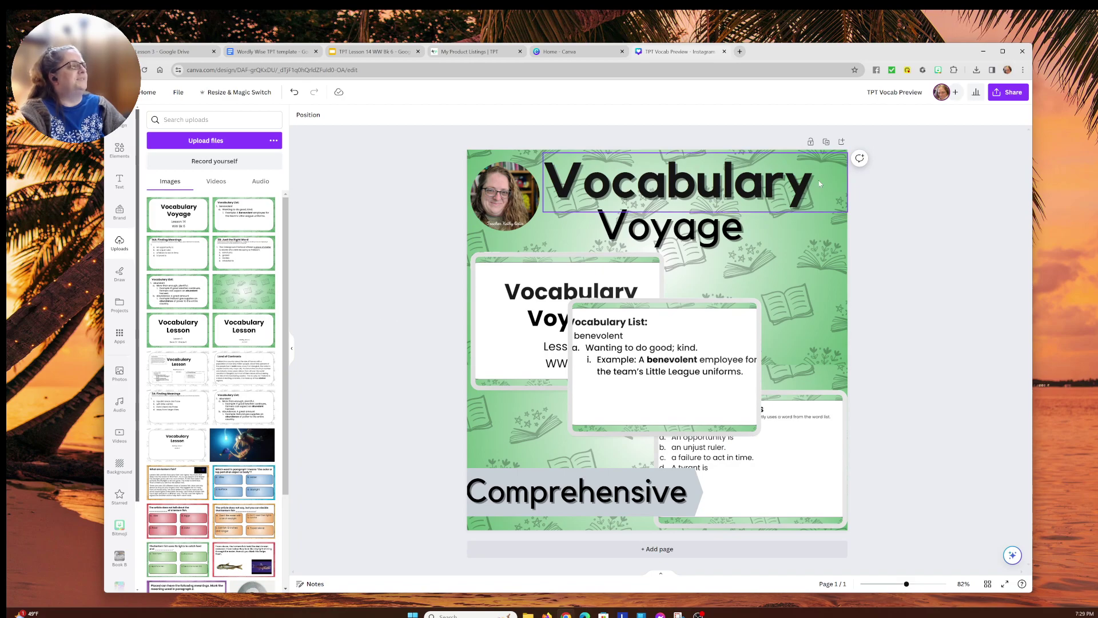
# Download the updated preview design as a PNG
pyautogui.click(1014, 93)
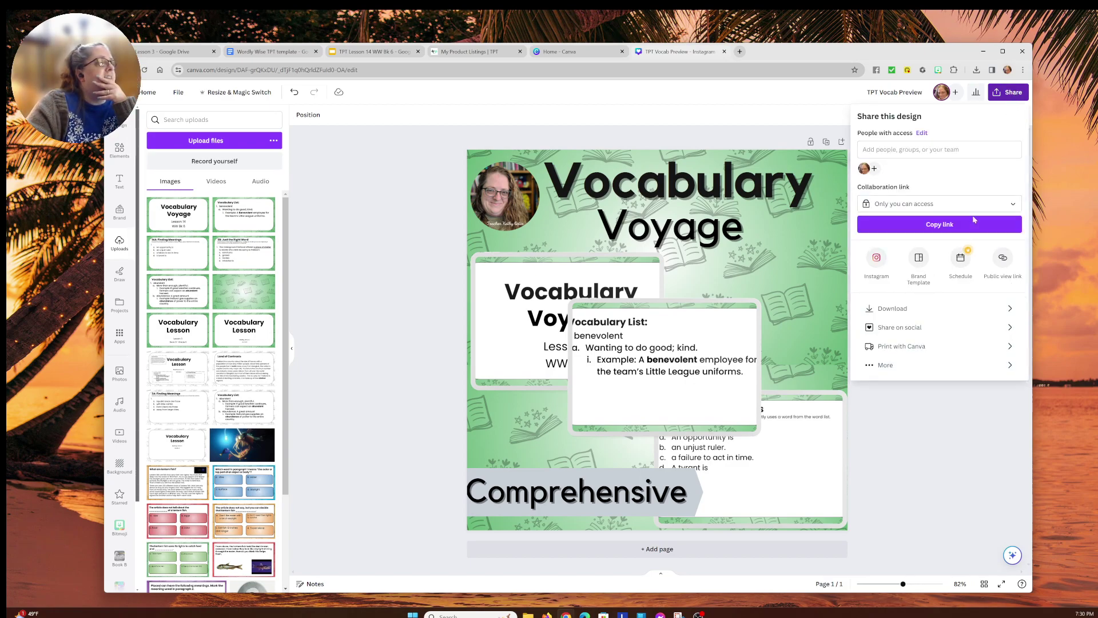
pyautogui.click(890, 309)
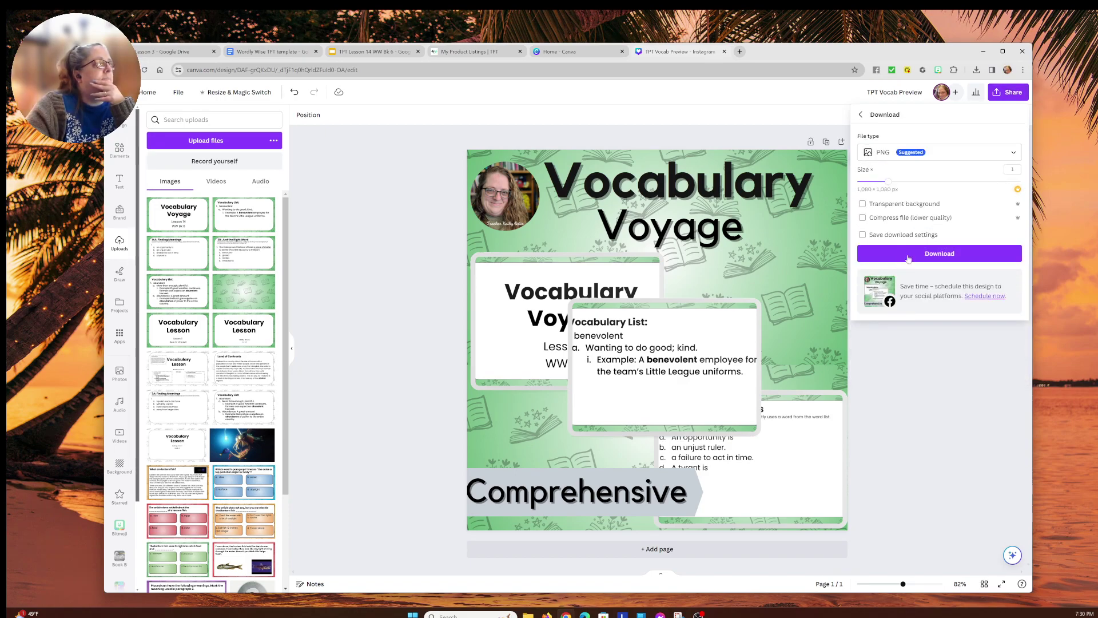
pyautogui.click(911, 254)
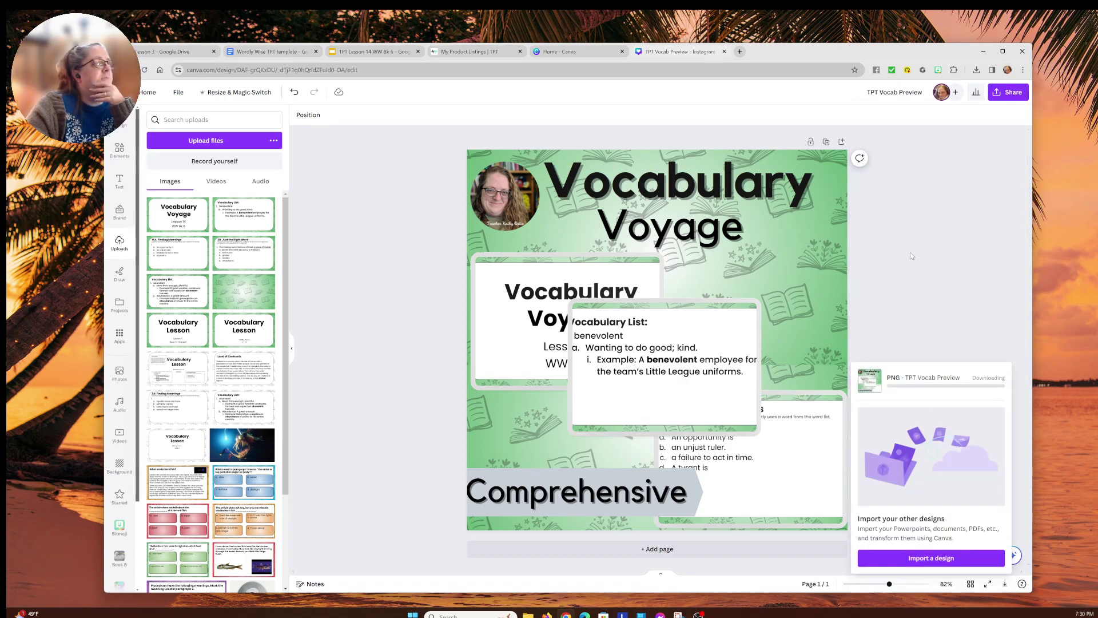
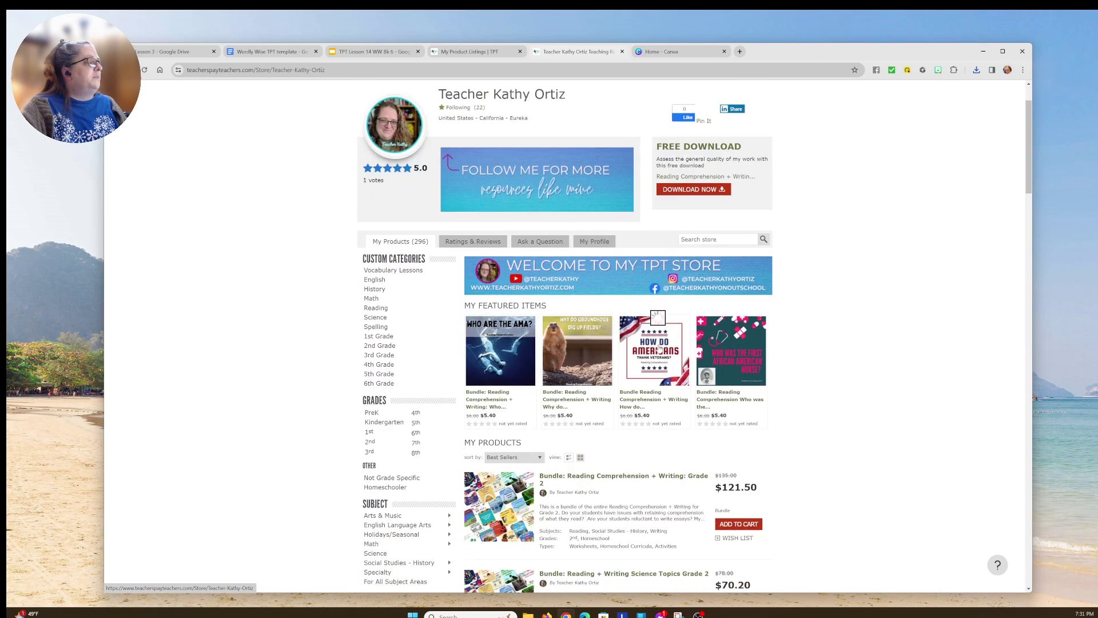
# Look over the products on the TPT store page and the description text in the Wordly Wise TPT template document
pyautogui.scroll(-3, 688, 366)
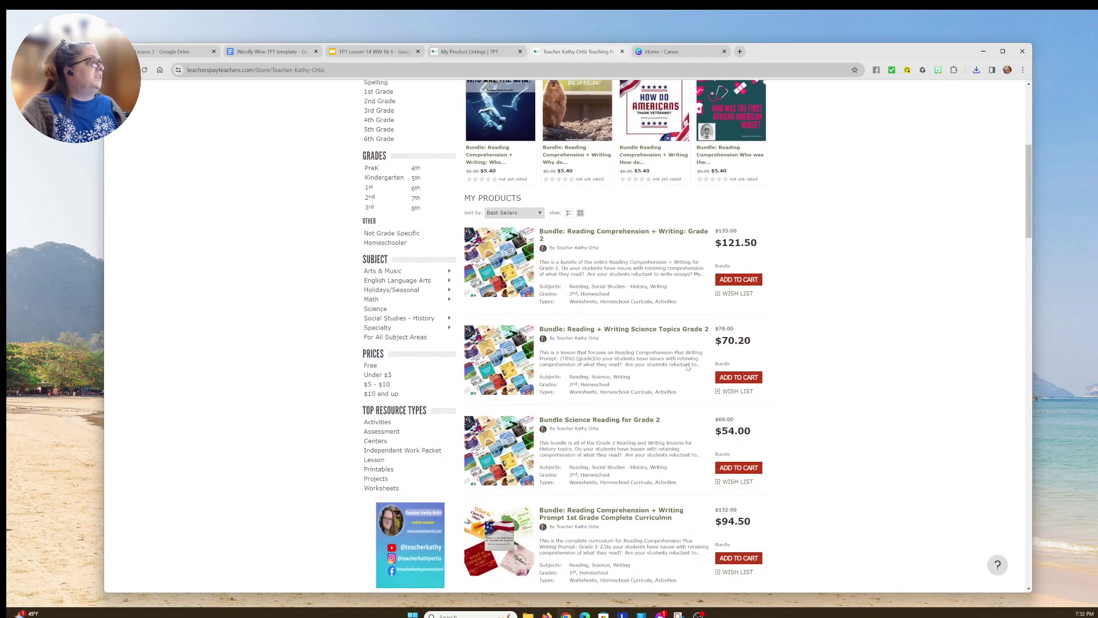
pyautogui.scroll(2, 688, 366)
pyautogui.scroll(6, 688, 367)
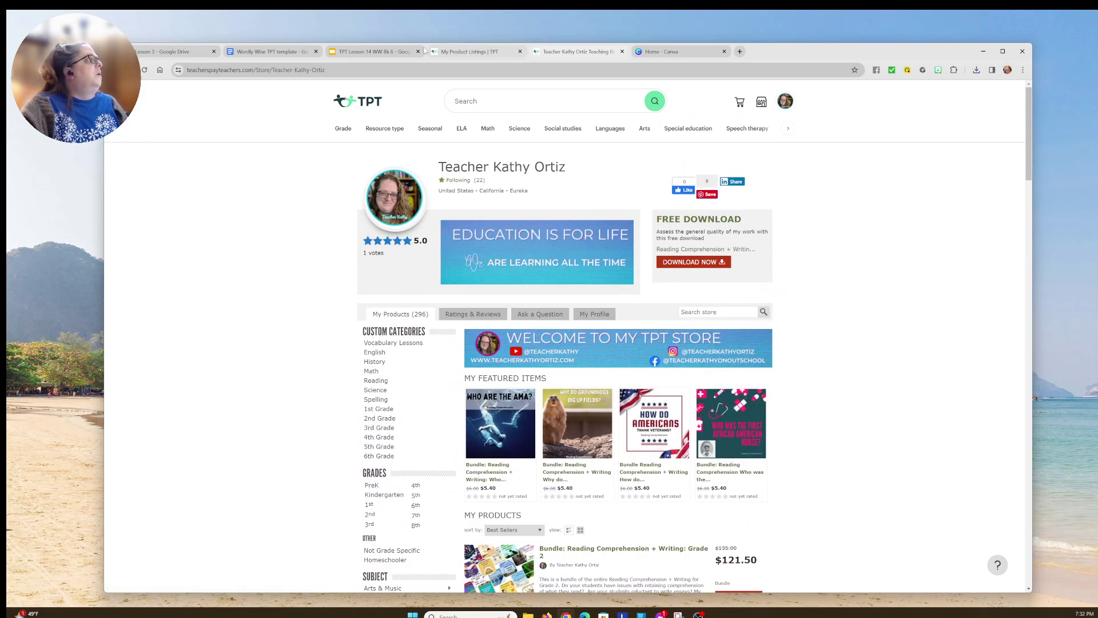
pyautogui.click(269, 51)
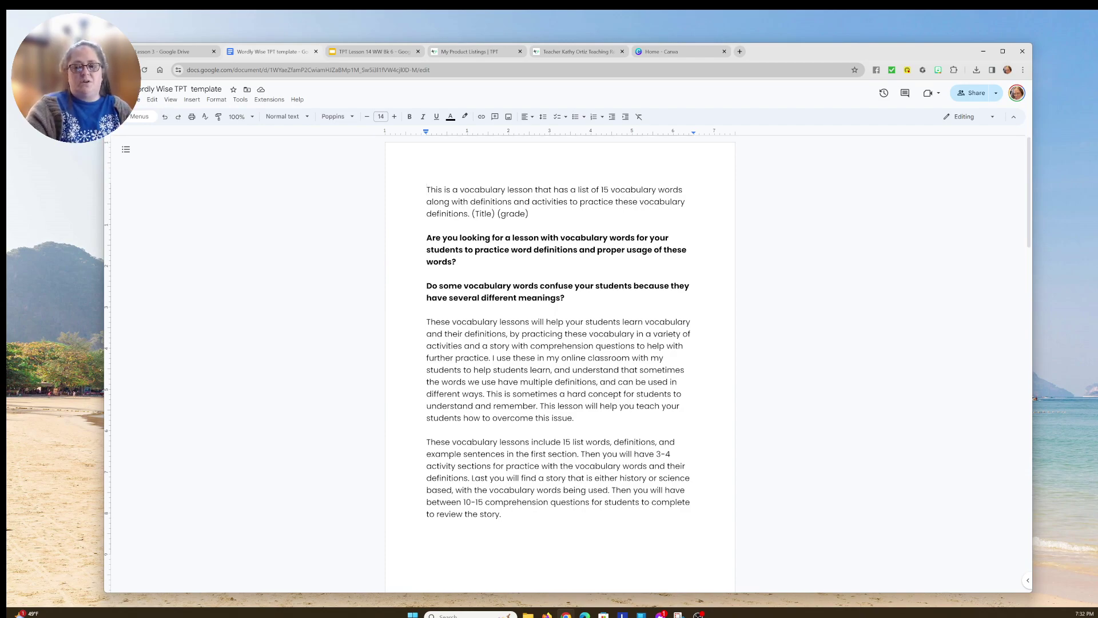
# Start a new Digital Download product on TPT and title it "Comprehensive Vocabulary Voyage Lesson 14 Grade 6"
pyautogui.click(461, 51)
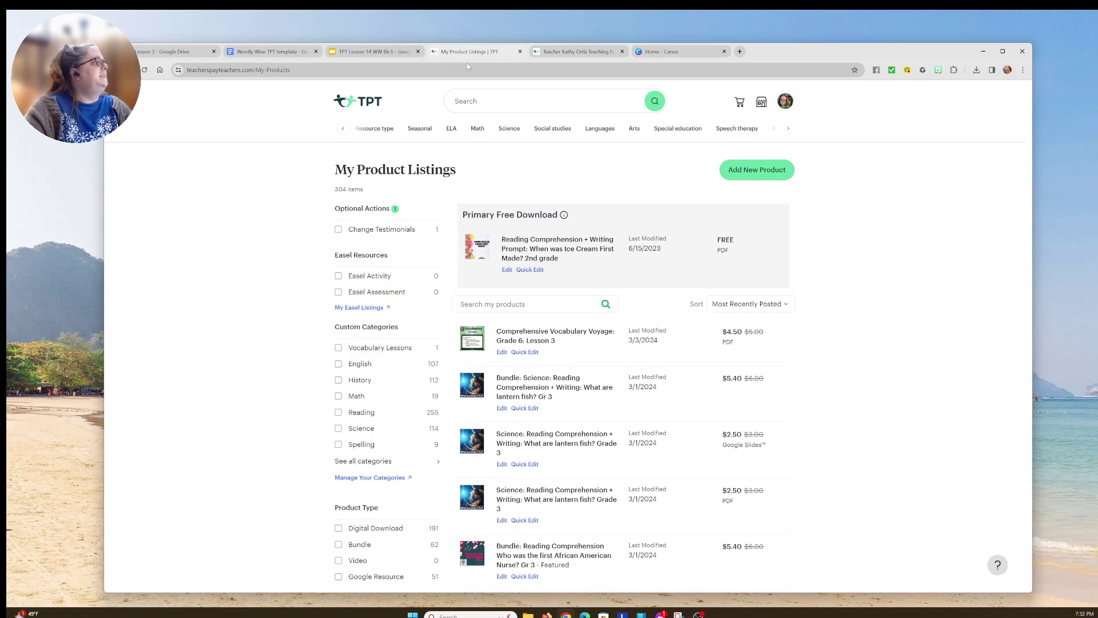
pyautogui.click(762, 171)
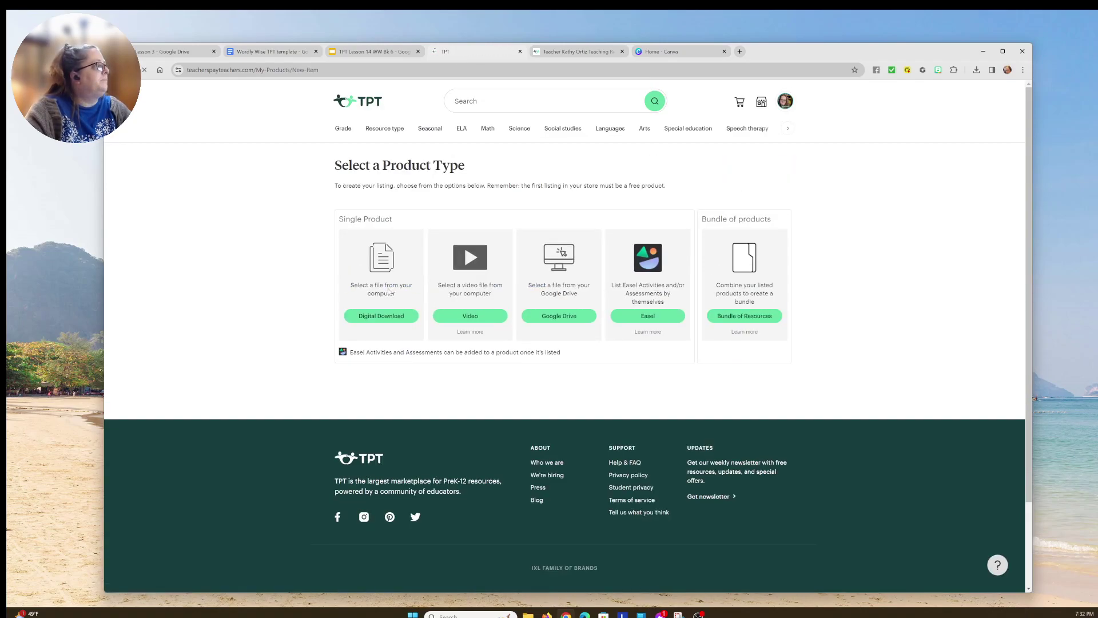
pyautogui.click(363, 318)
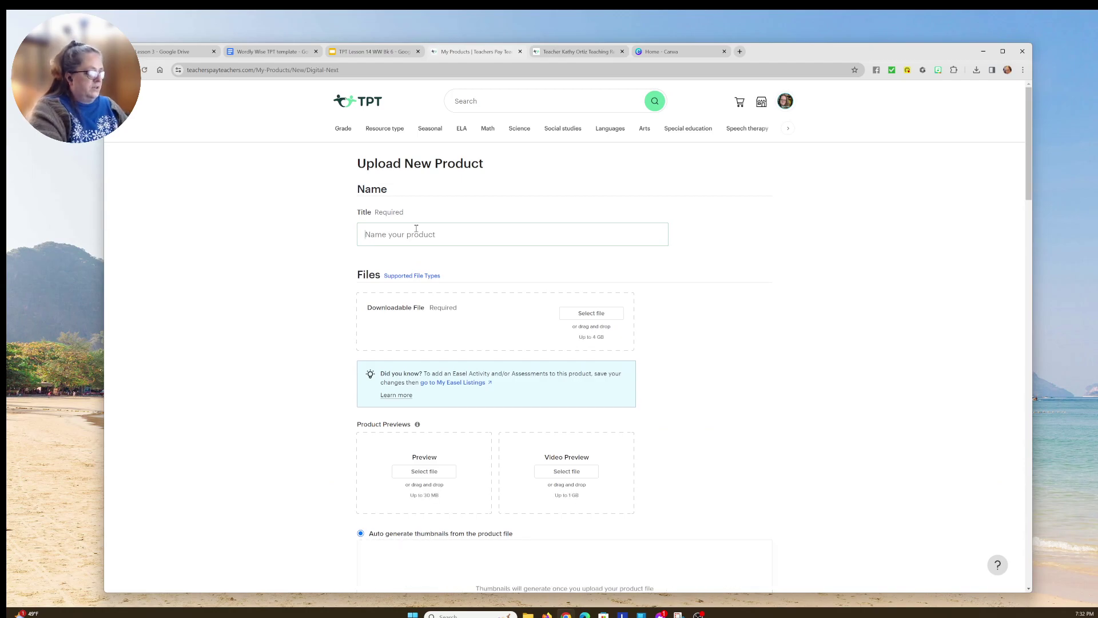
pyautogui.write('Compr')
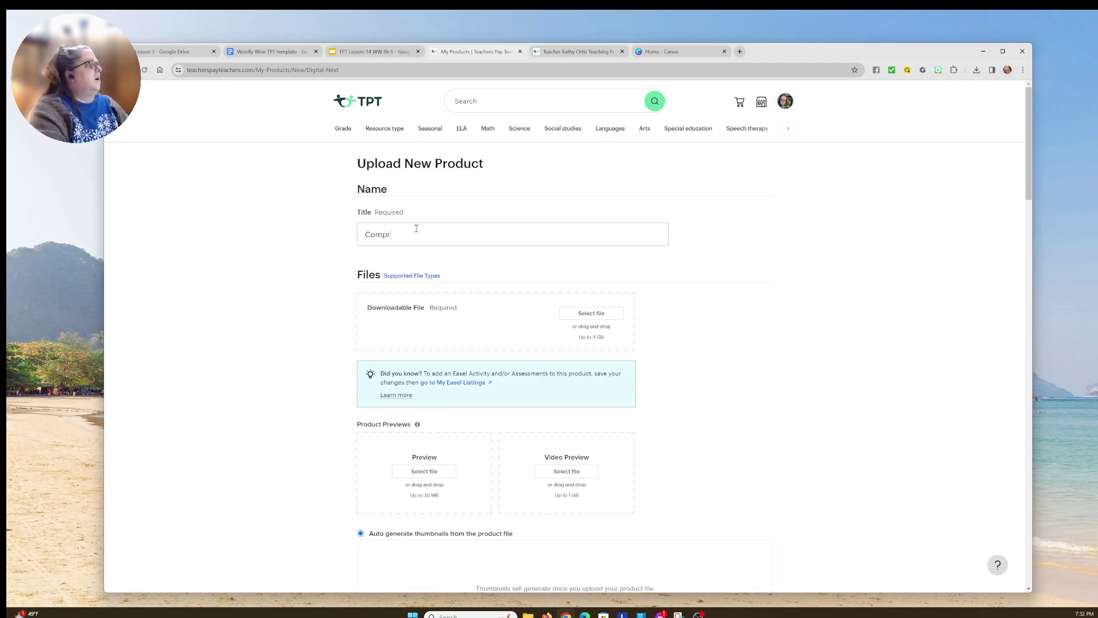
pyautogui.write('ehensive ')
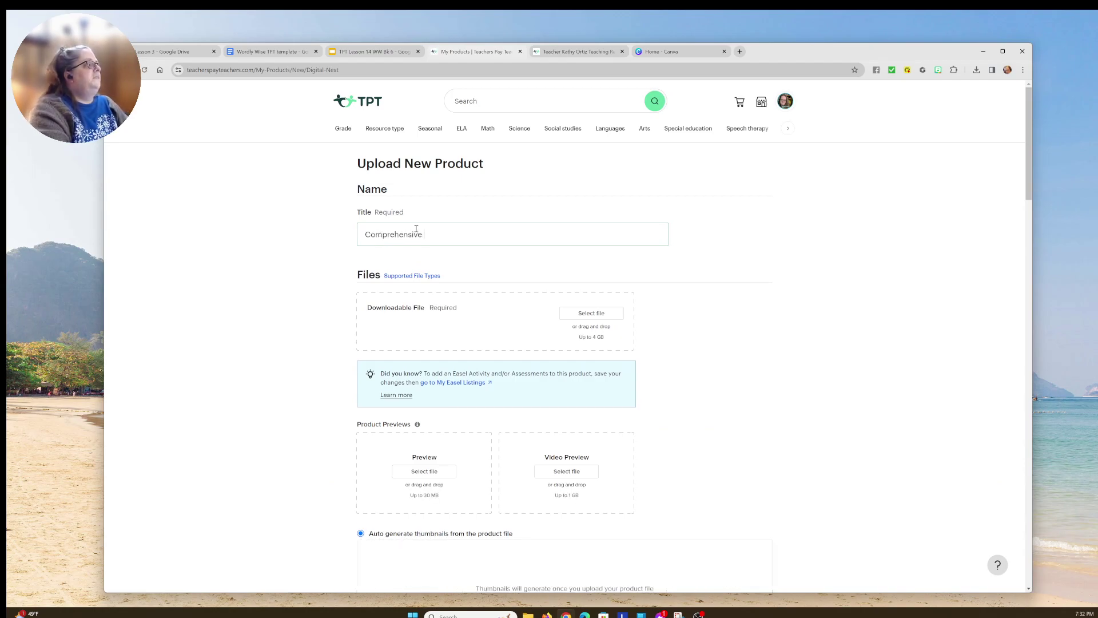
pyautogui.write('Vocabular')
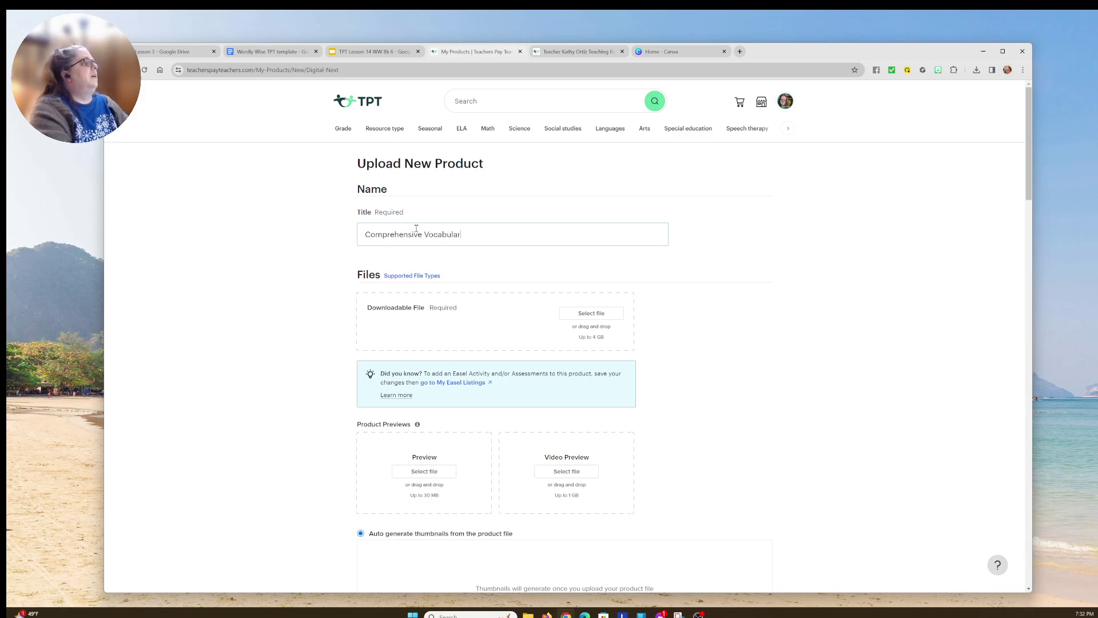
pyautogui.write('y Voya')
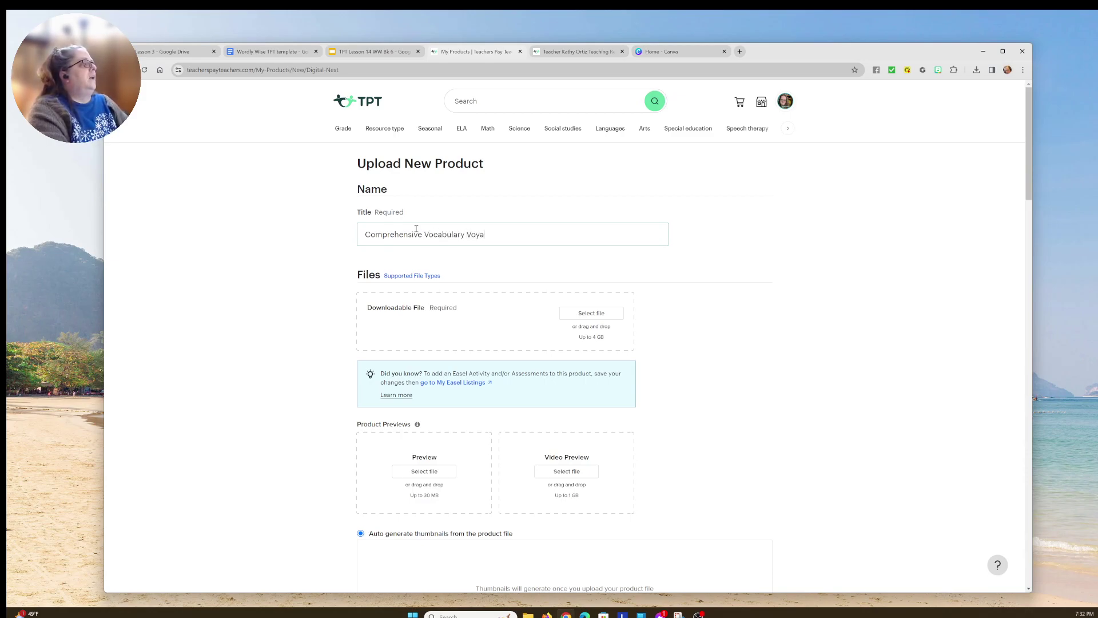
pyautogui.write('ge Less')
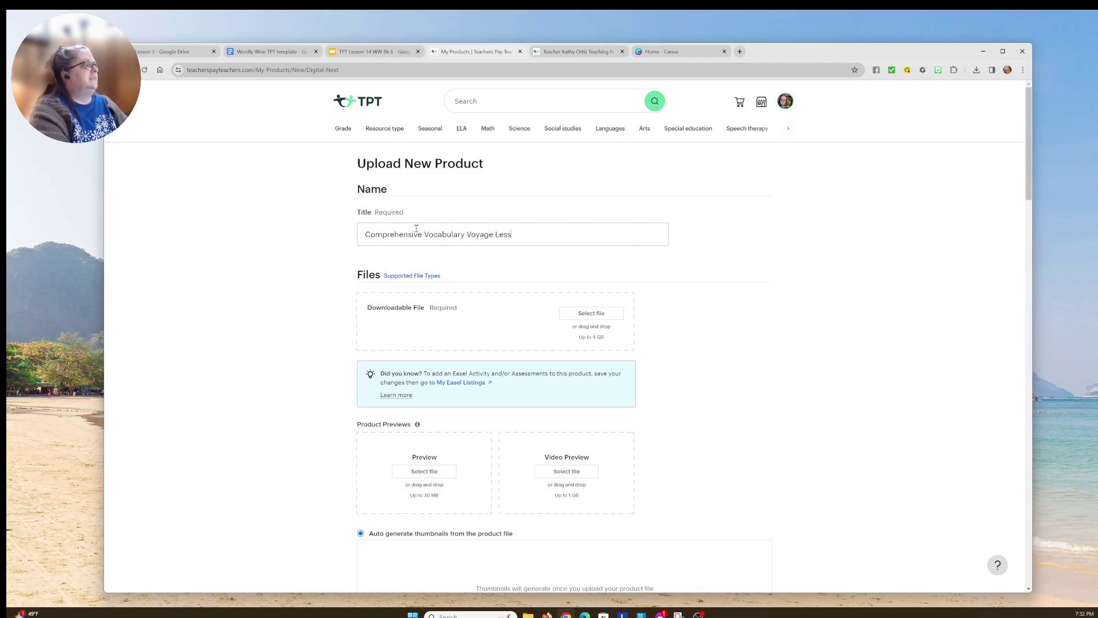
pyautogui.write('on 14 Gr')
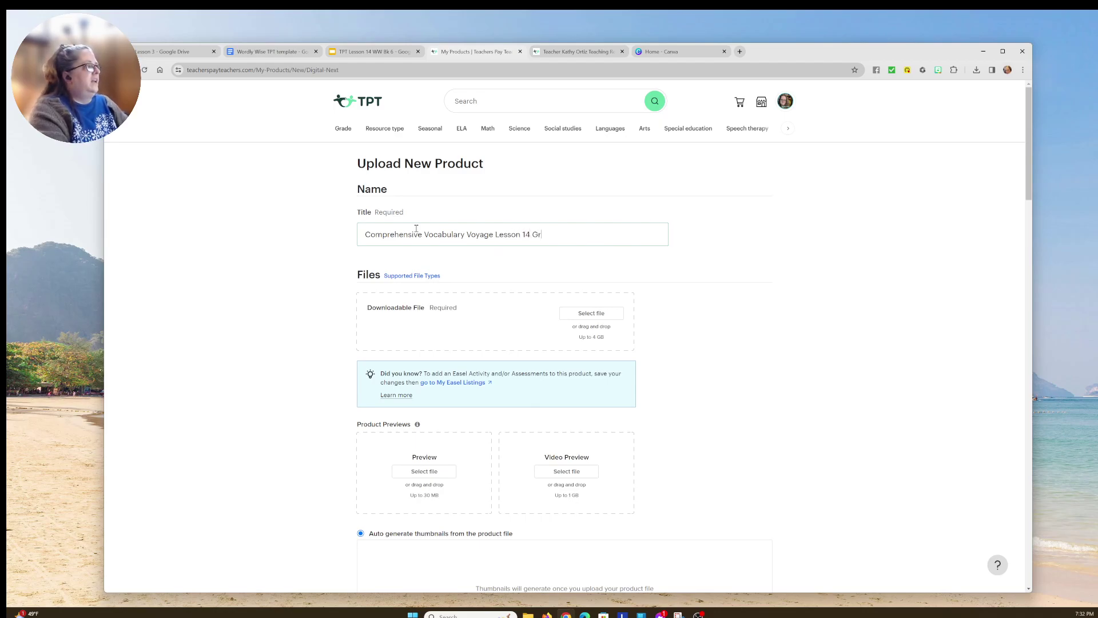
pyautogui.write('ade 6')
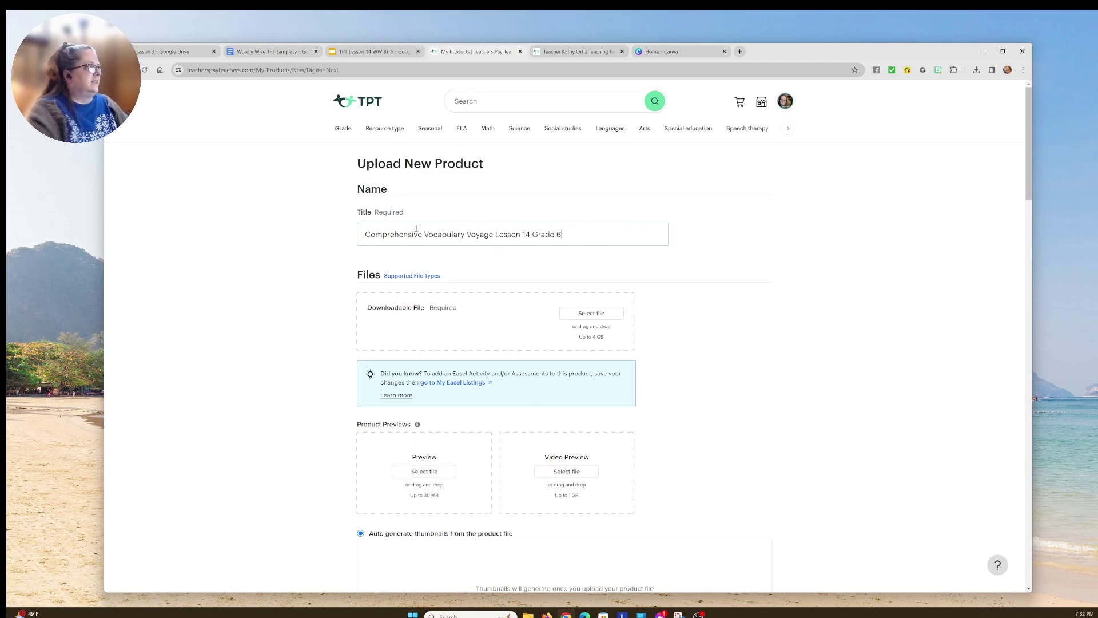
# Upload the PDF "TPT Lesson 14 WW Bk 6" from Downloads as the product's downloadable file
pyautogui.click(577, 315)
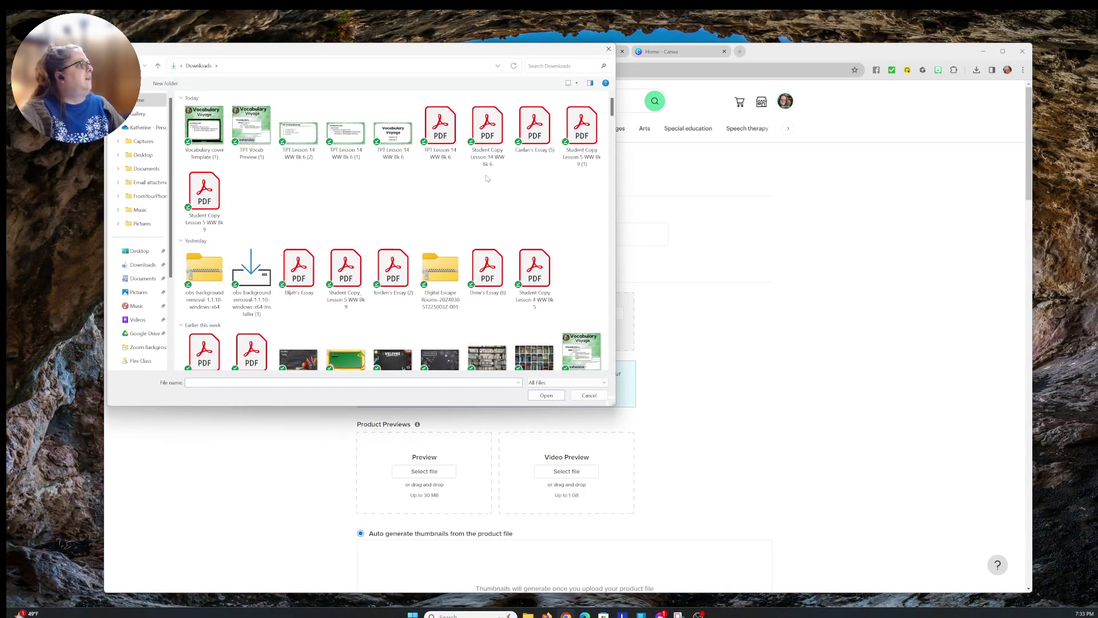
pyautogui.click(442, 132)
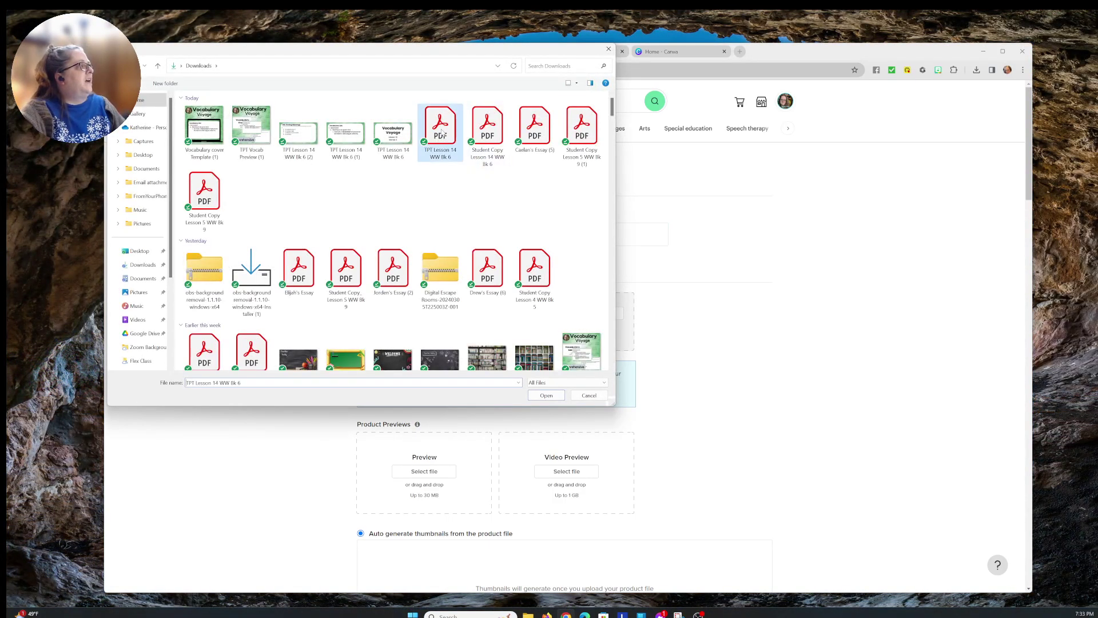
pyautogui.click(546, 395)
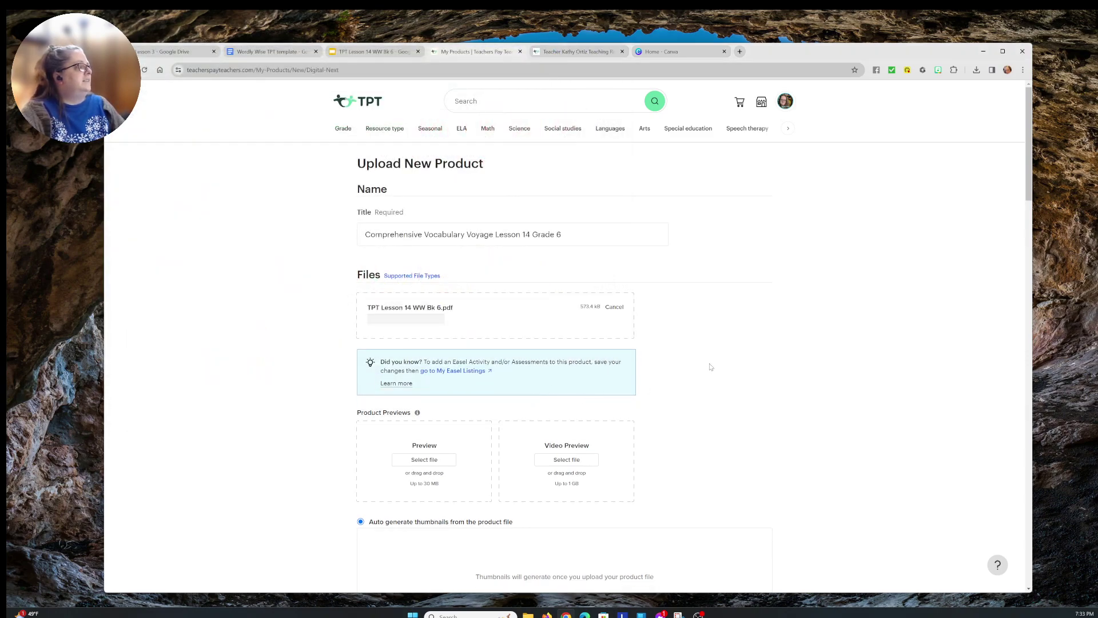
# Add the image "TPT Vocab Preview (1)" from Downloads as the product preview
pyautogui.scroll(-1, 711, 367)
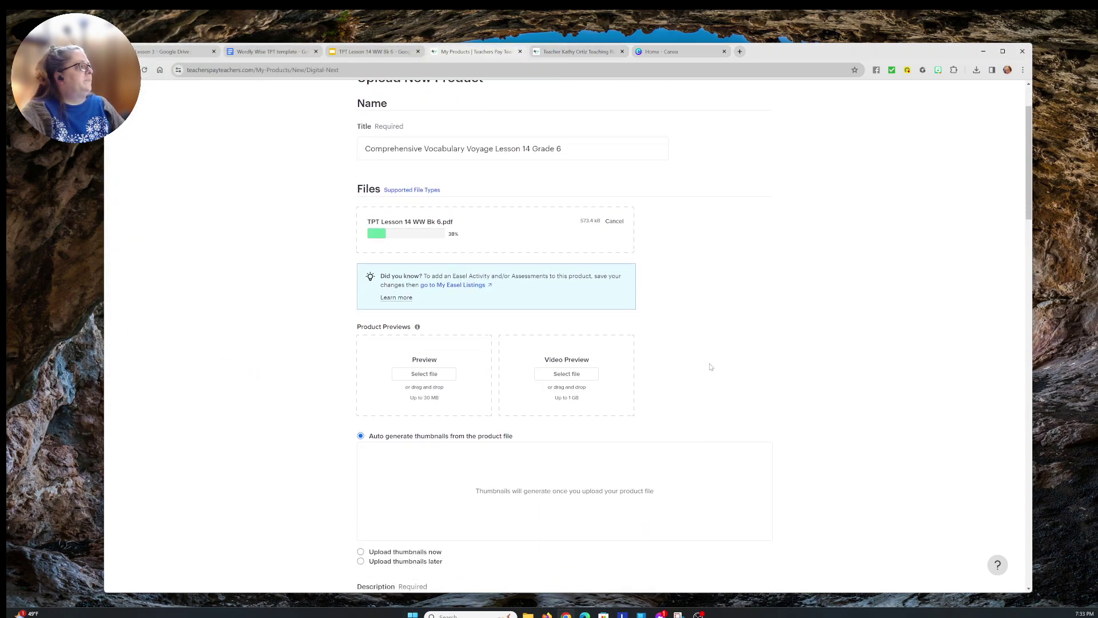
pyautogui.scroll(-1, 703, 368)
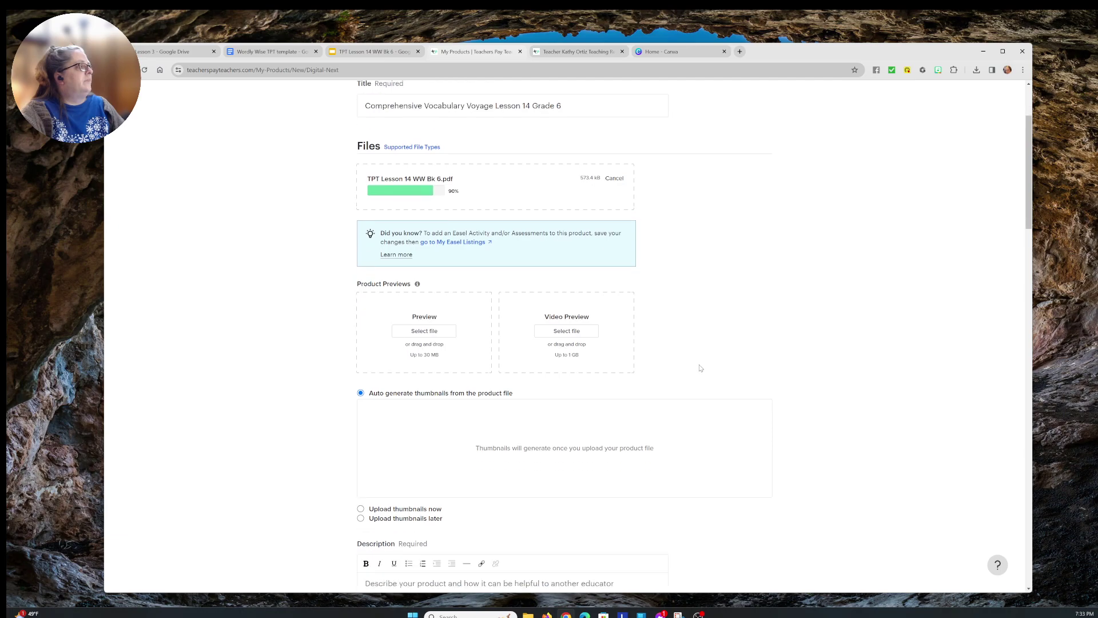
pyautogui.click(422, 331)
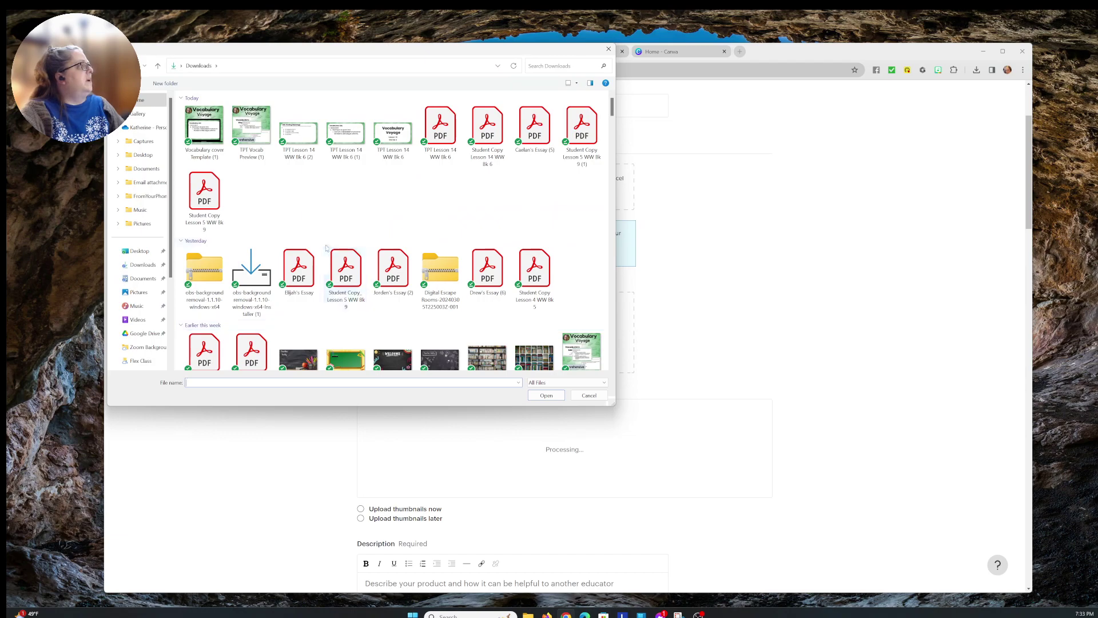
pyautogui.click(253, 136)
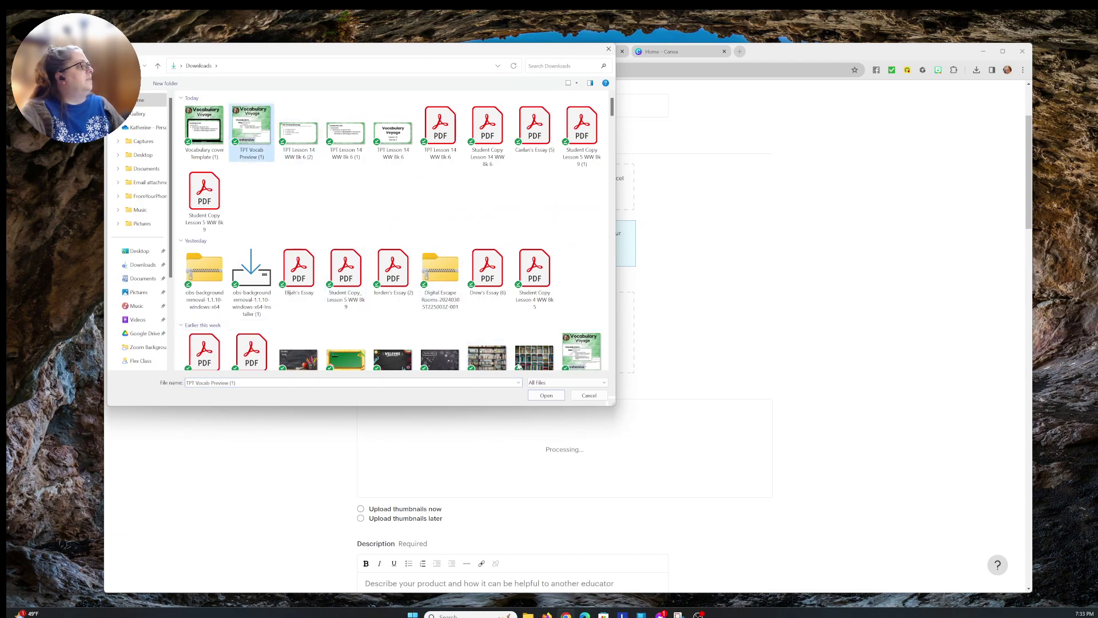
pyautogui.click(546, 395)
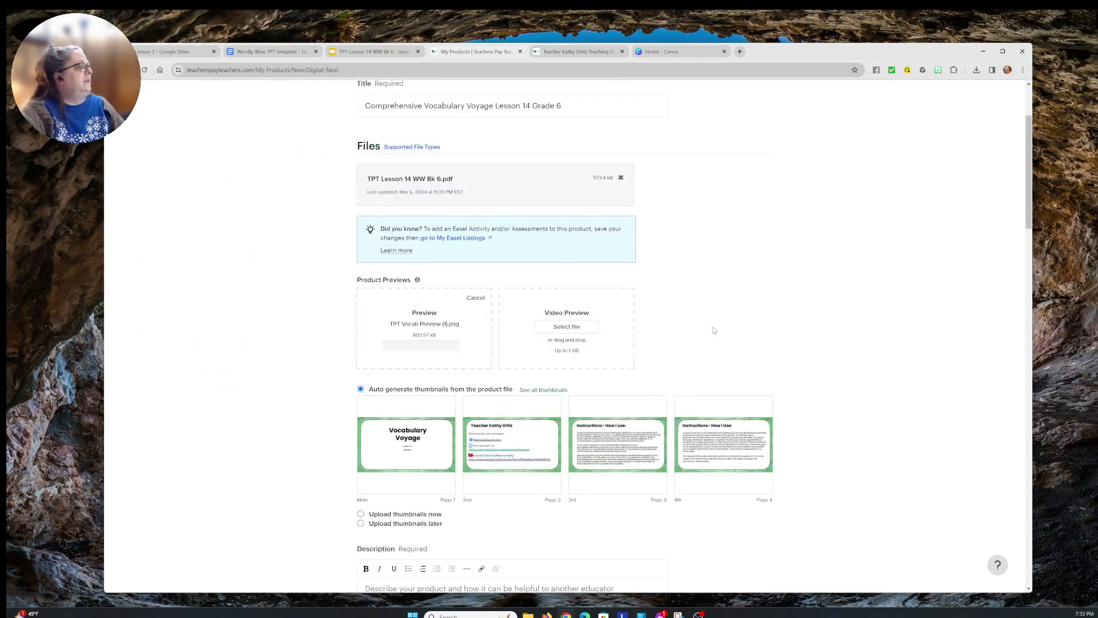
# Choose to upload thumbnails now and add the image "Vocabulary cover Template (1)" from Downloads as the main cover
pyautogui.scroll(-3, 714, 330)
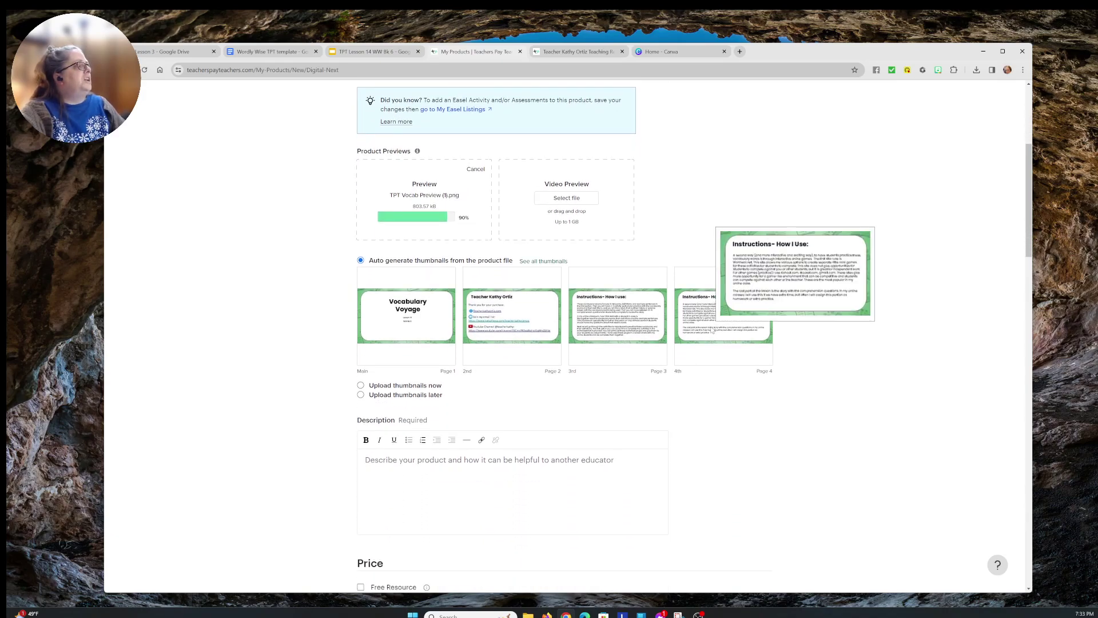
pyautogui.click(421, 387)
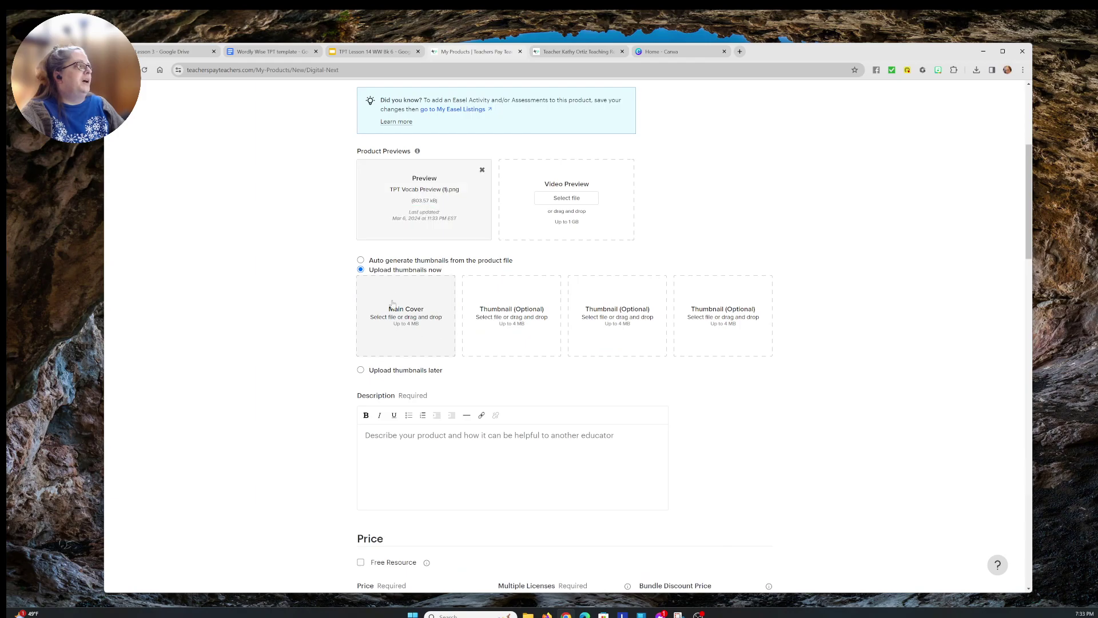
pyautogui.click(418, 315)
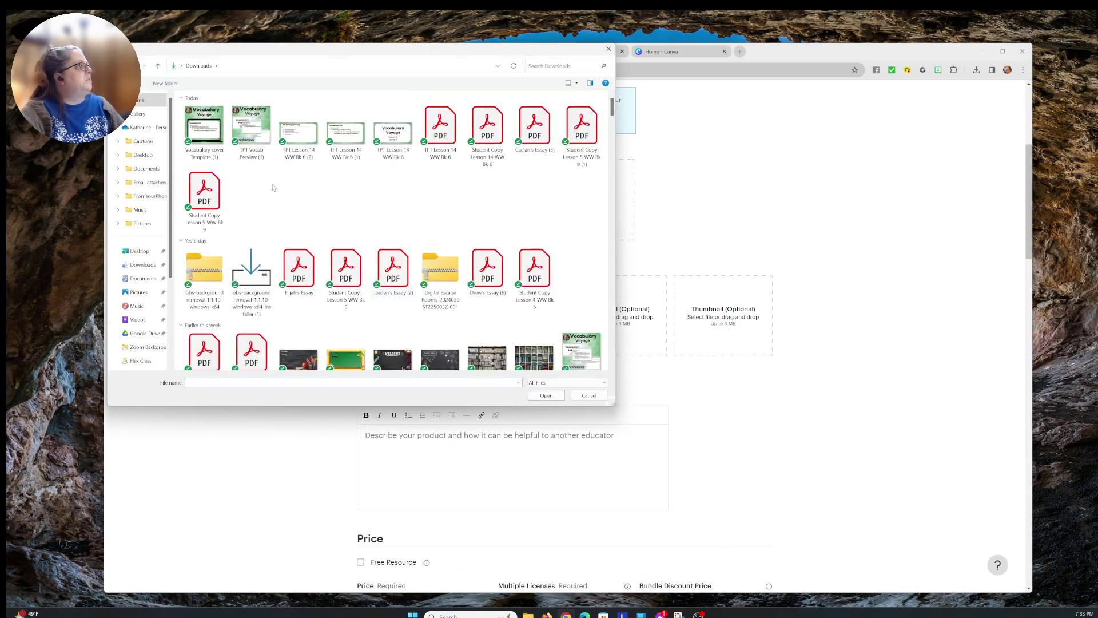
pyautogui.click(212, 137)
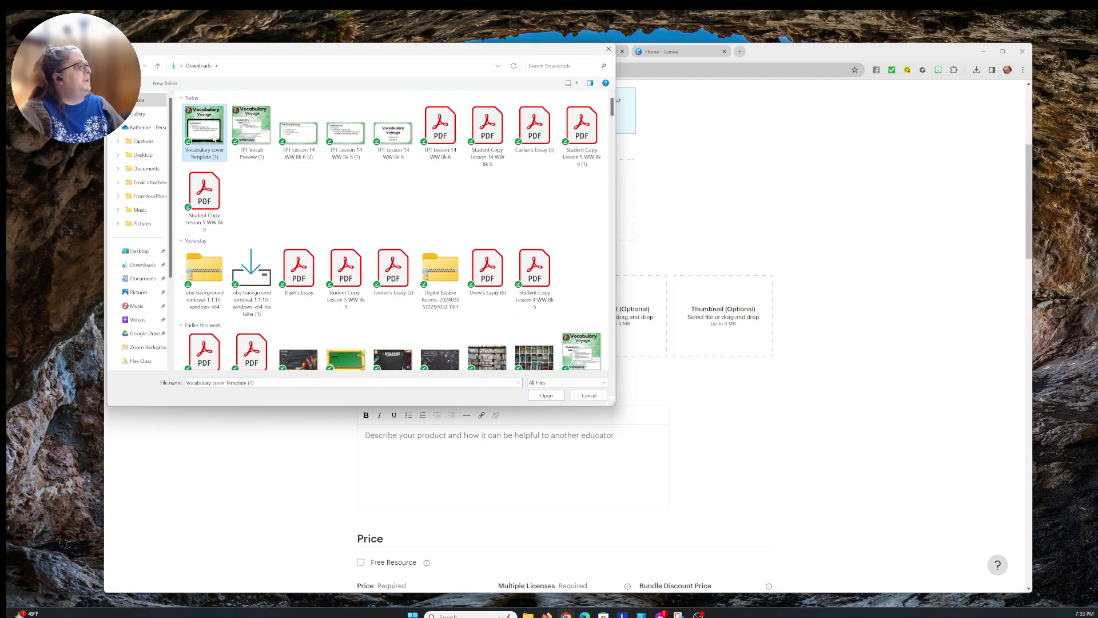
pyautogui.click(539, 396)
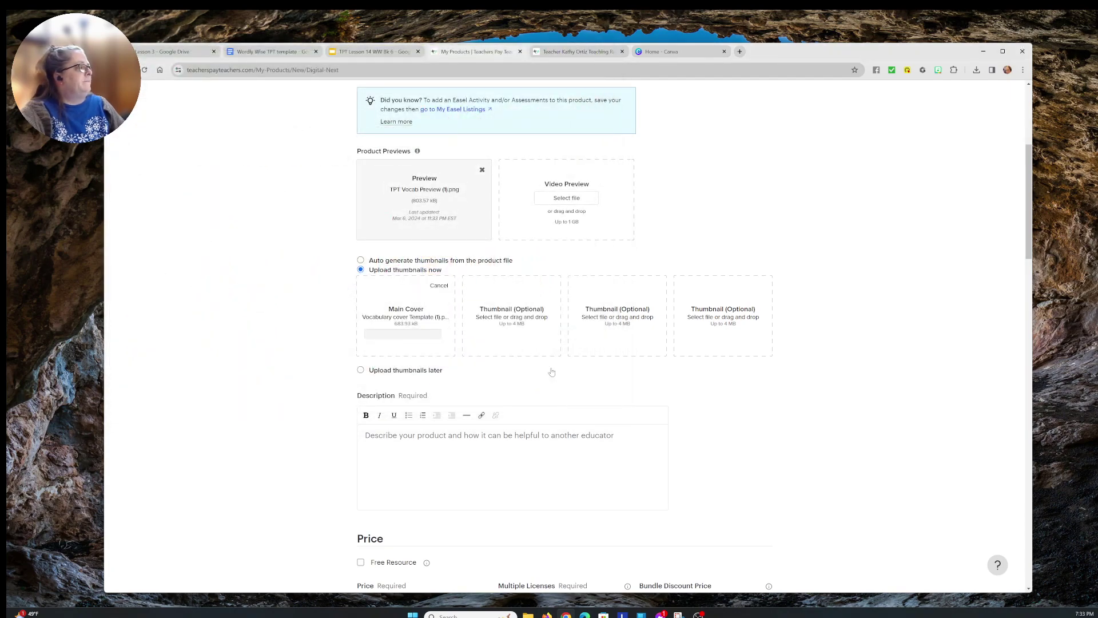
# Fill the three optional thumbnails with the images "TPT Lesson 14 WW Bk 6", "TPT Lesson 14 WW Bk 6 (1)" and "TPT Lesson 14 WW Bk 6 (2)"
pyautogui.click(506, 307)
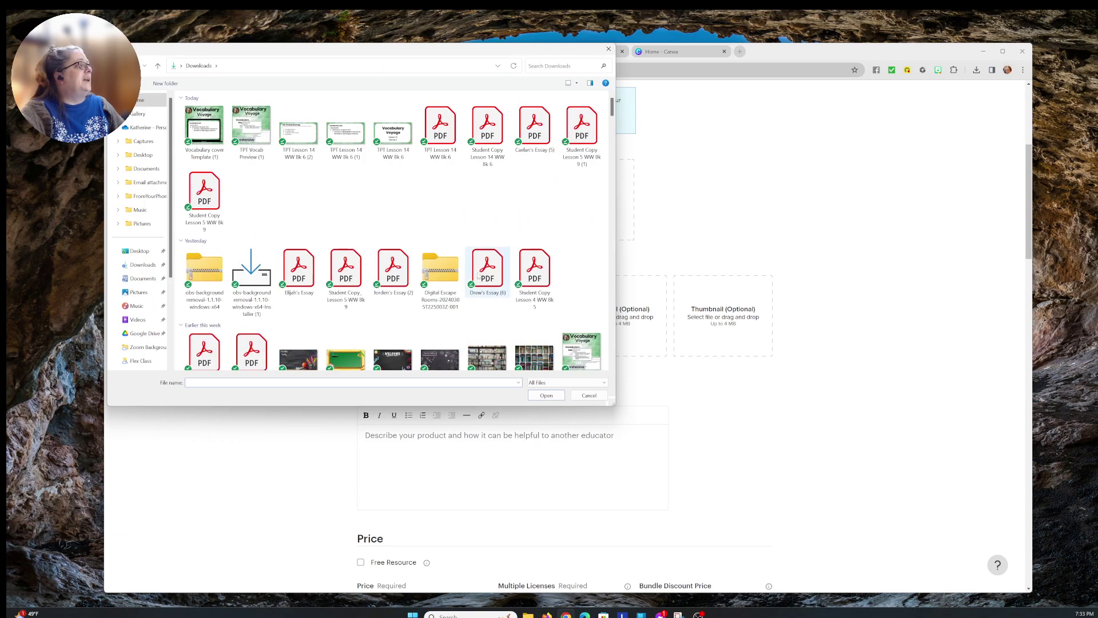
pyautogui.click(400, 140)
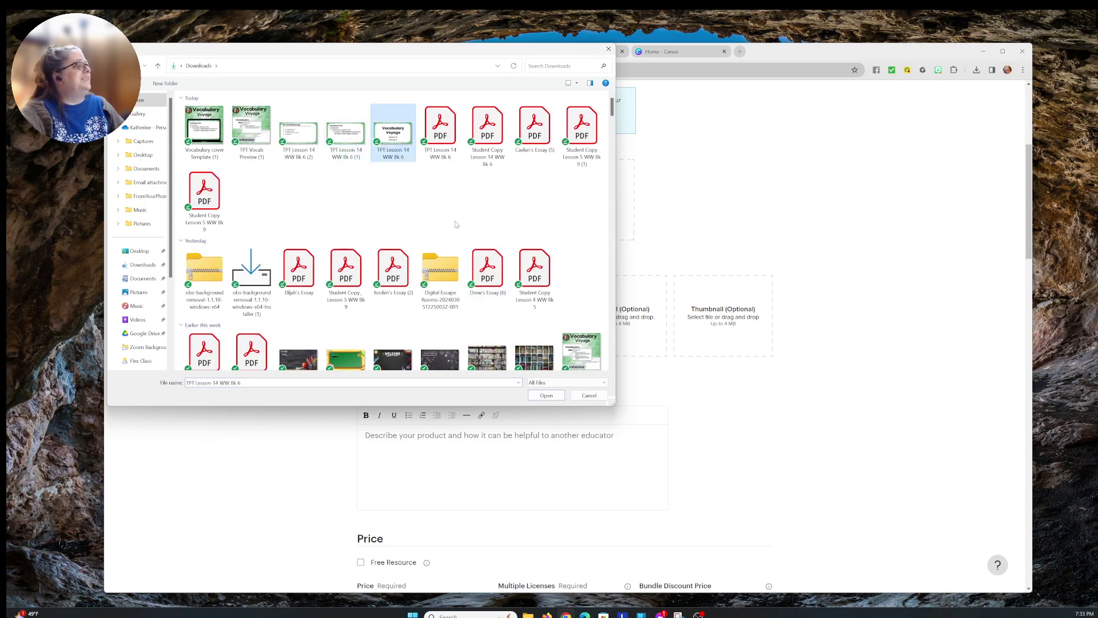
pyautogui.click(546, 395)
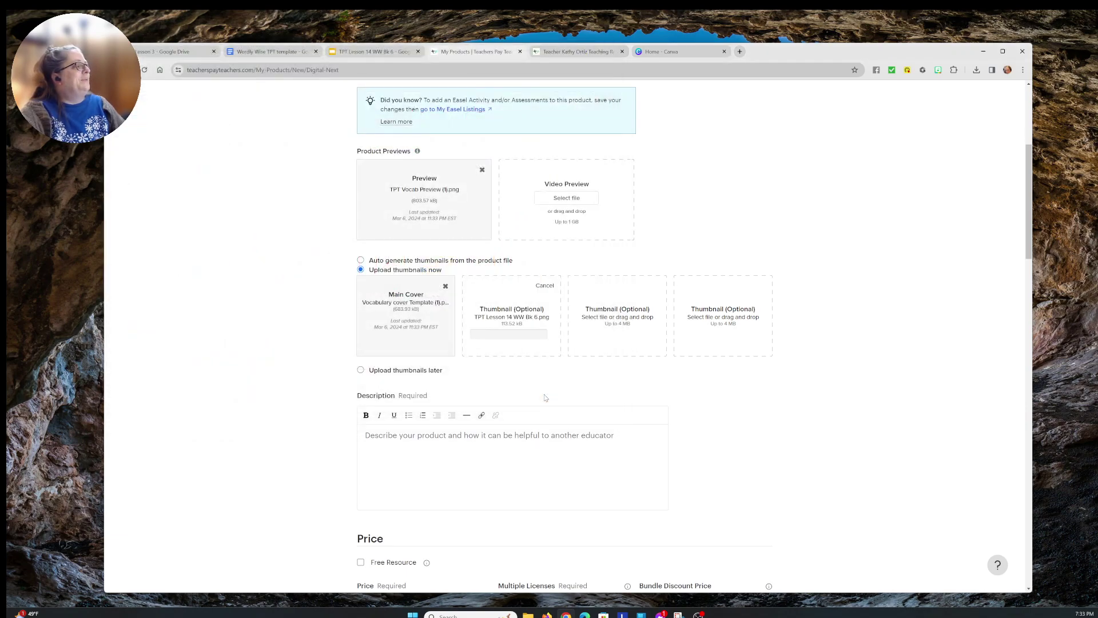
pyautogui.click(629, 322)
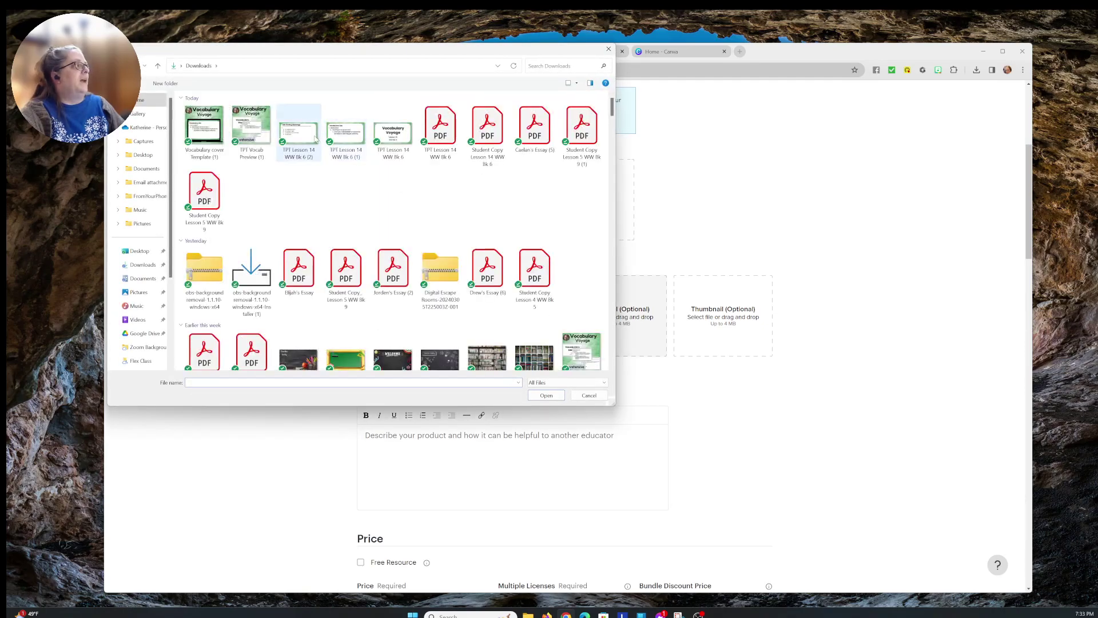
pyautogui.click(345, 133)
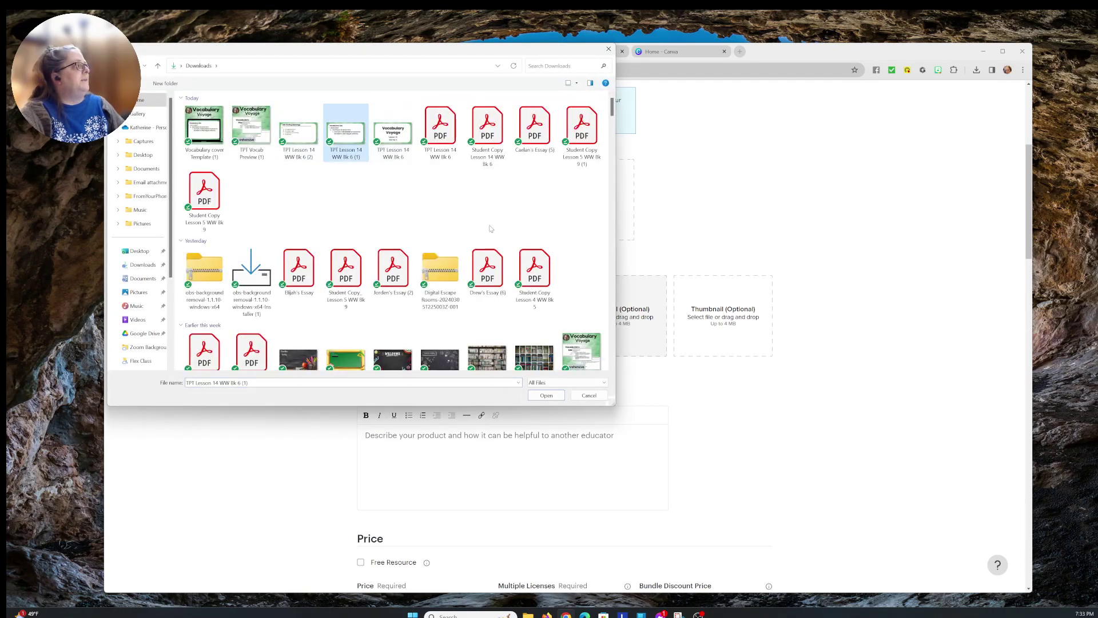
pyautogui.click(546, 396)
pyautogui.click(719, 322)
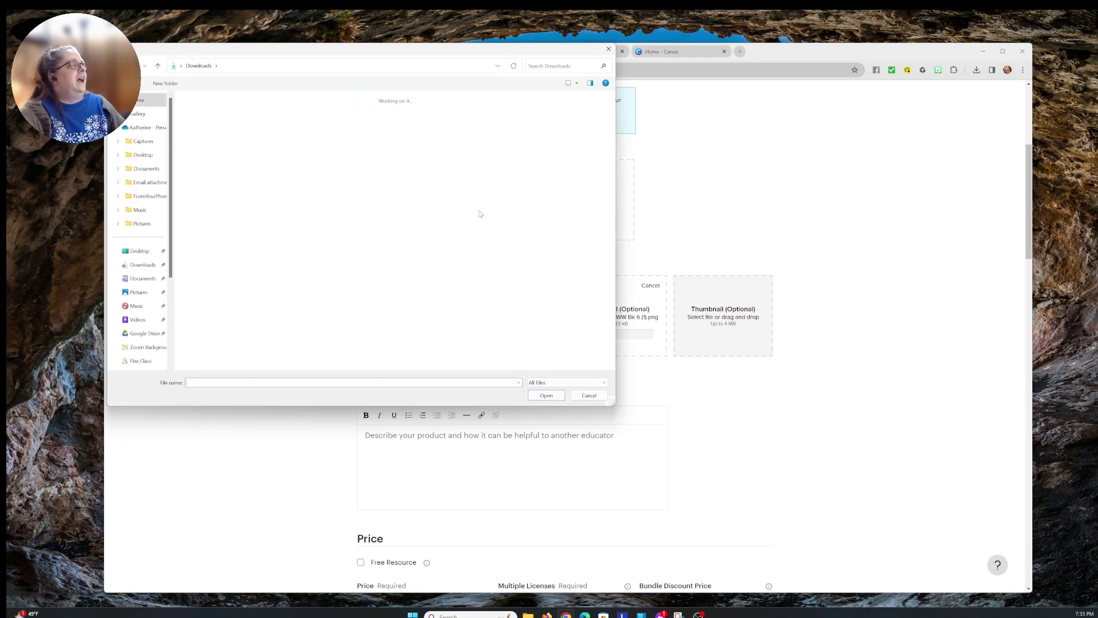
pyautogui.click(534, 358)
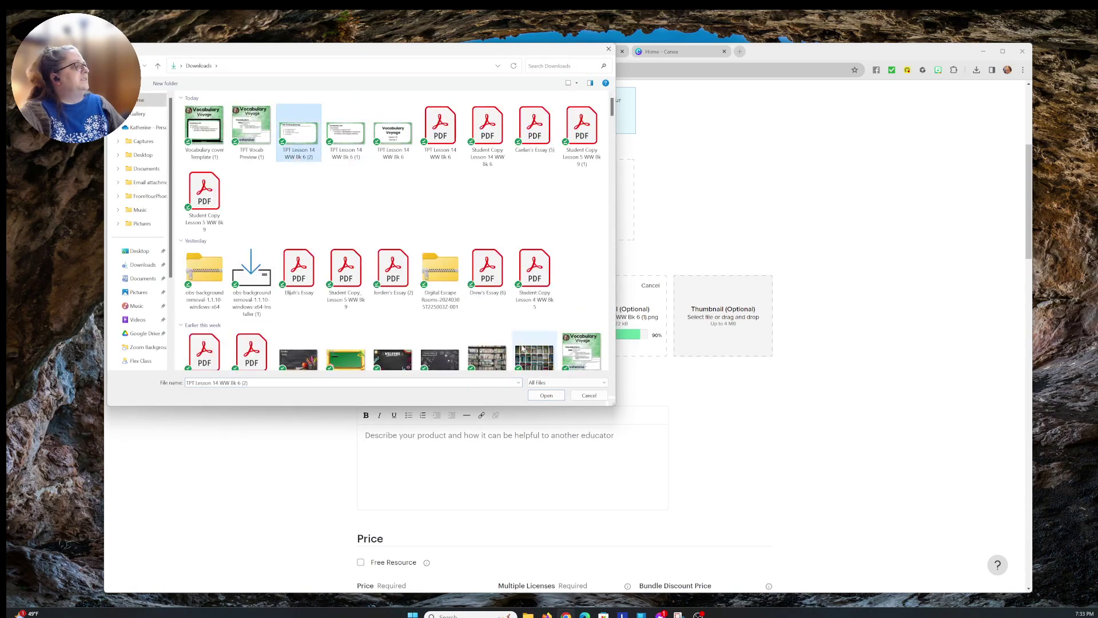
pyautogui.click(546, 395)
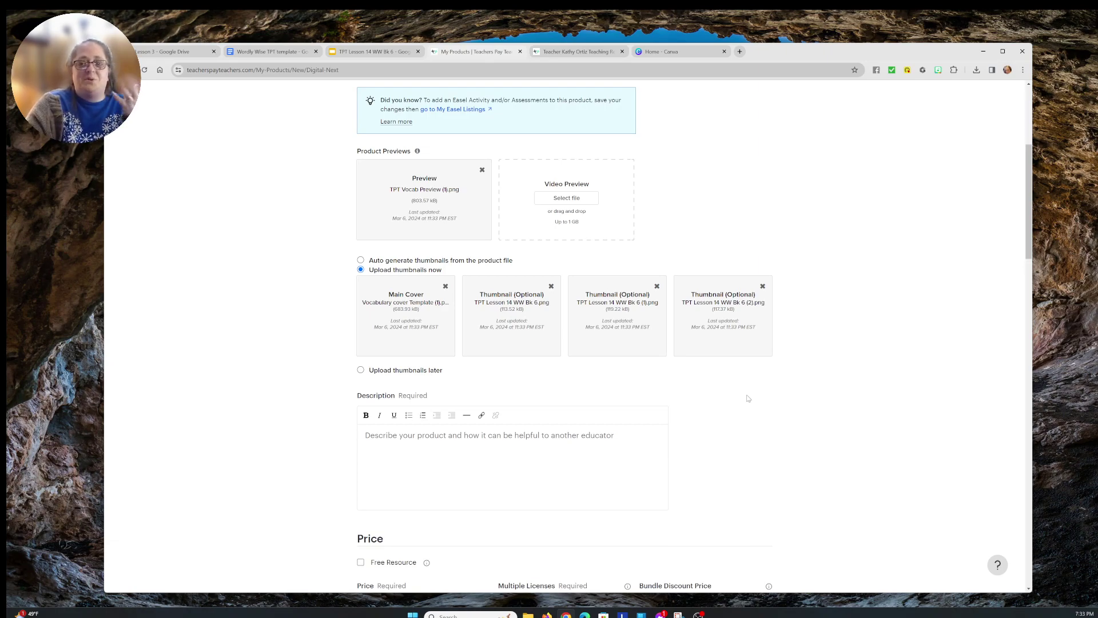
# Copy the full text of the Wordly Wise TPT template document into the product's description on TPT
pyautogui.scroll(-1, 737, 400)
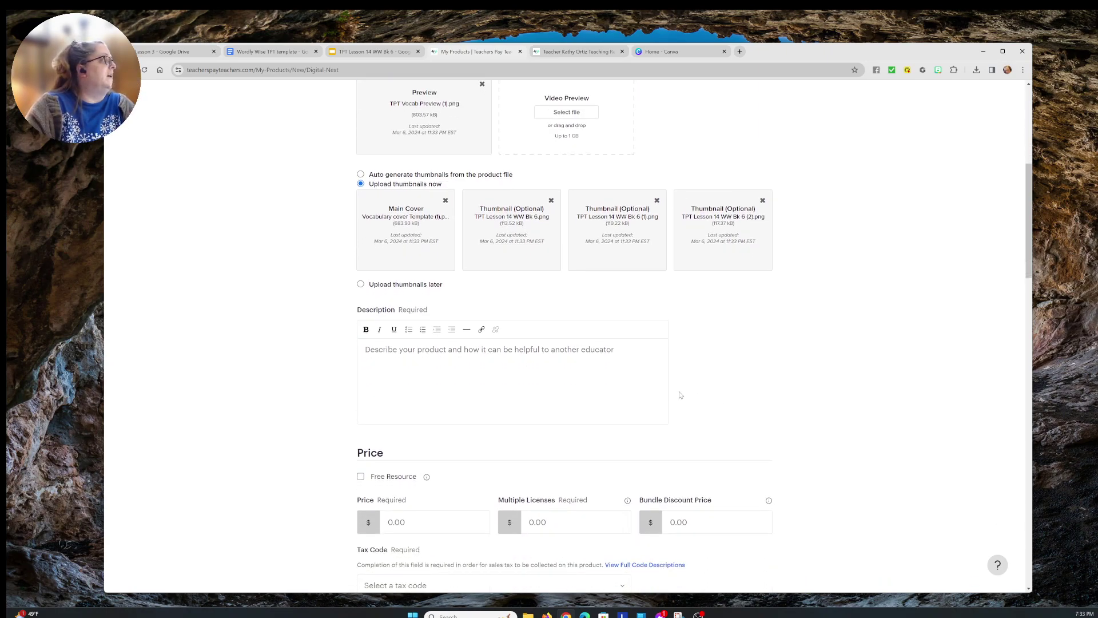
pyautogui.scroll(-1, 663, 392)
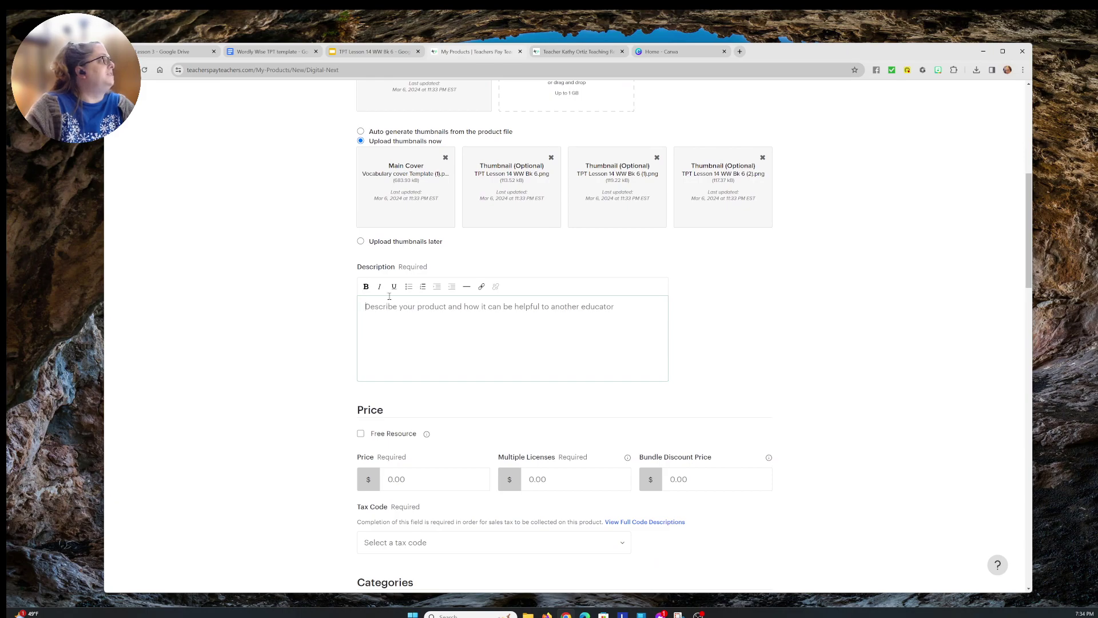
pyautogui.click(272, 51)
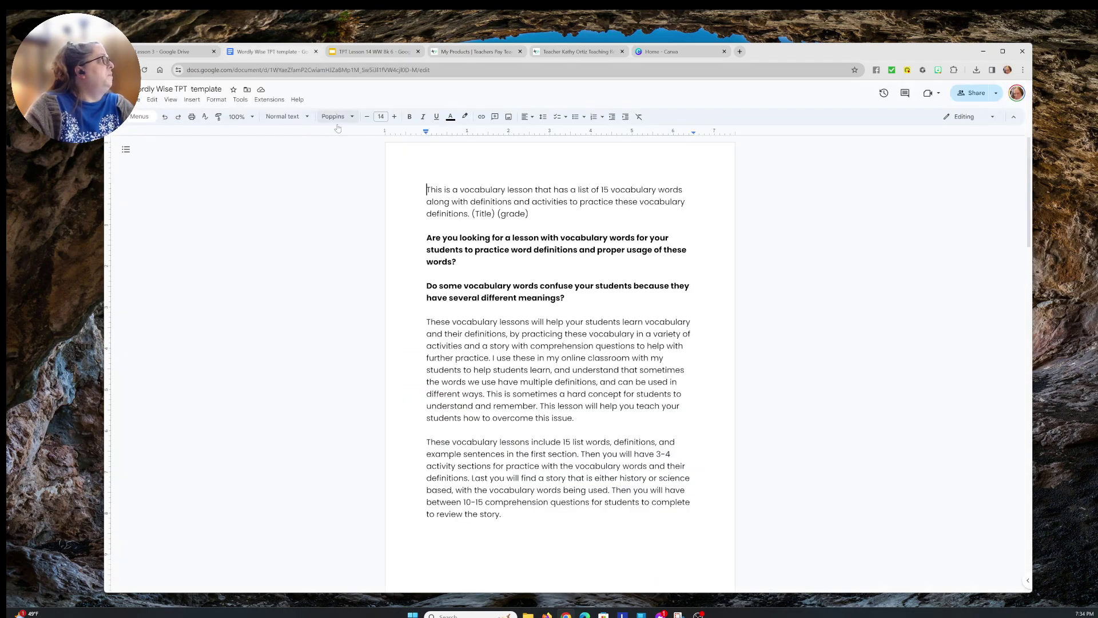
pyautogui.moveTo(426, 191); pyautogui.dragTo(432, 589)
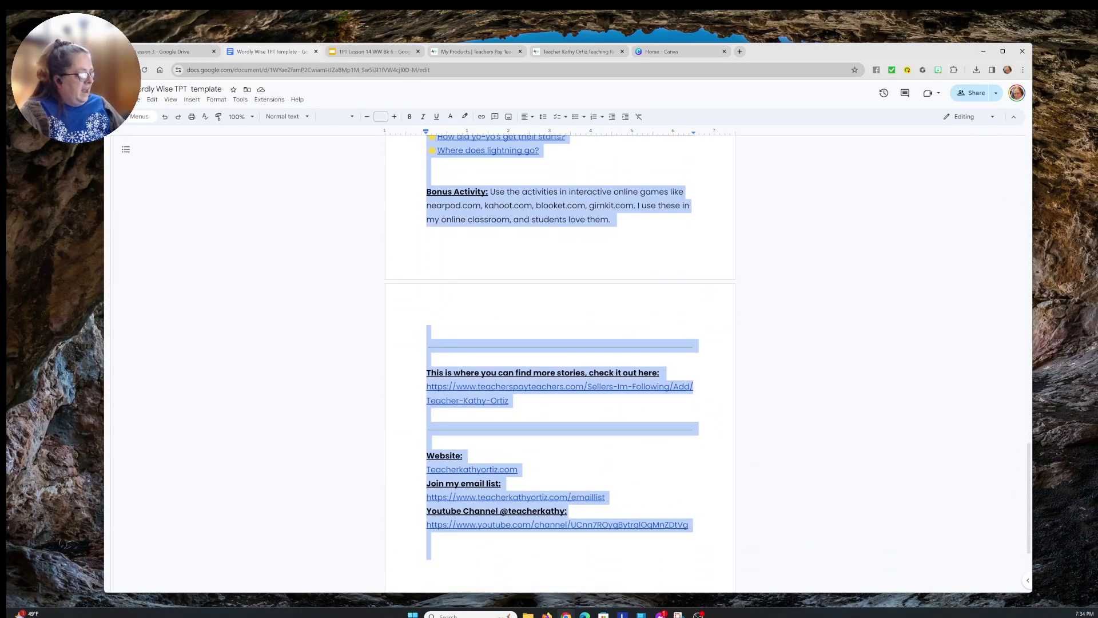
pyautogui.moveTo(565, 614)
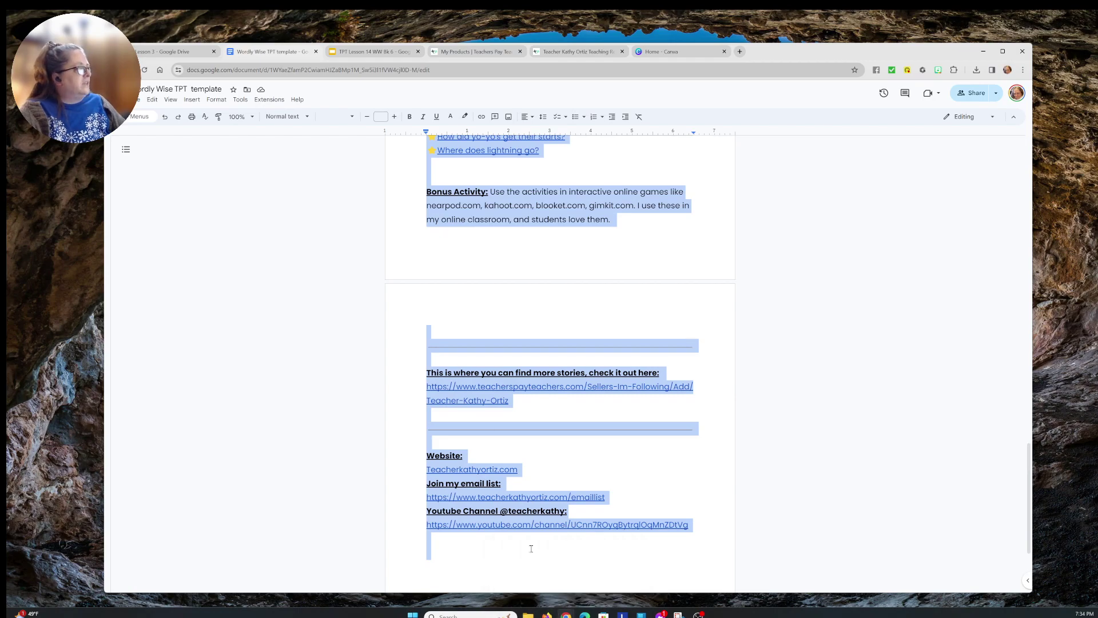
pyautogui.click(575, 51)
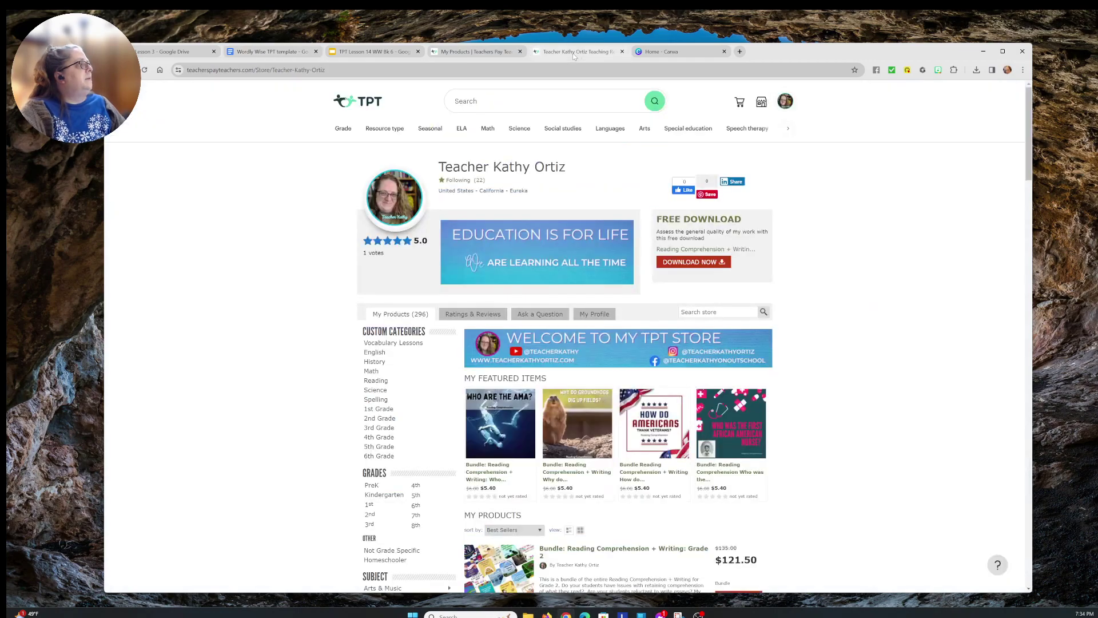
pyautogui.click(472, 52)
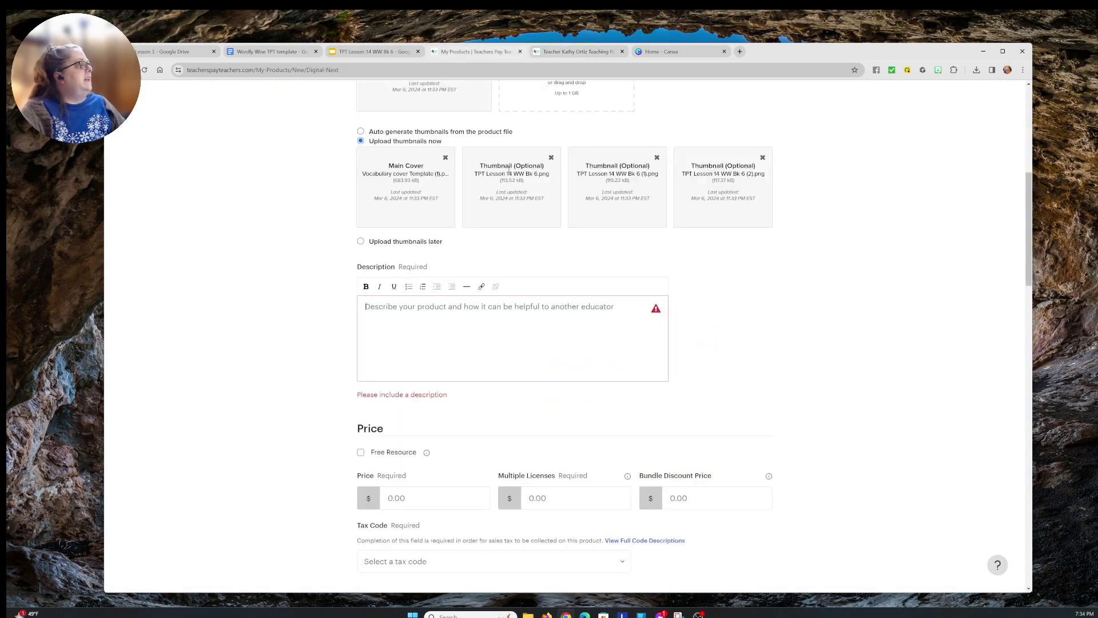
pyautogui.click(371, 305)
pyautogui.hotkey('ctrl', 'v')
# Replace the "(Title) (grade)" placeholder in the description's first paragraph with "Vocabulary Voyage Lesson 14 Grade 6"
pyautogui.scroll(10, 408, 347)
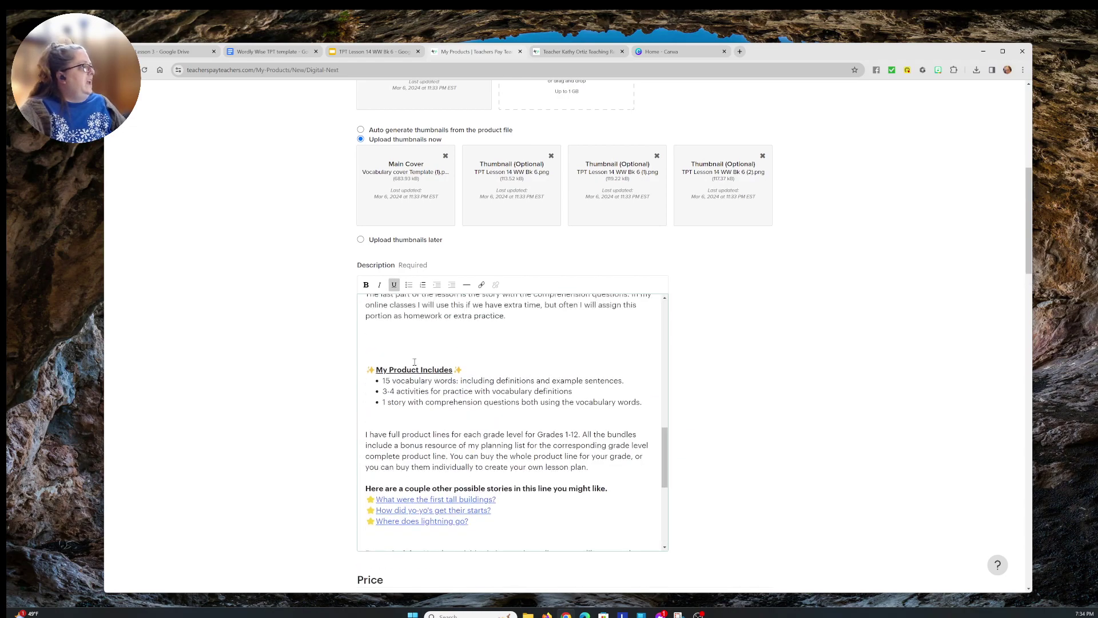
pyautogui.scroll(1, 407, 347)
pyautogui.scroll(-4, 645, 318)
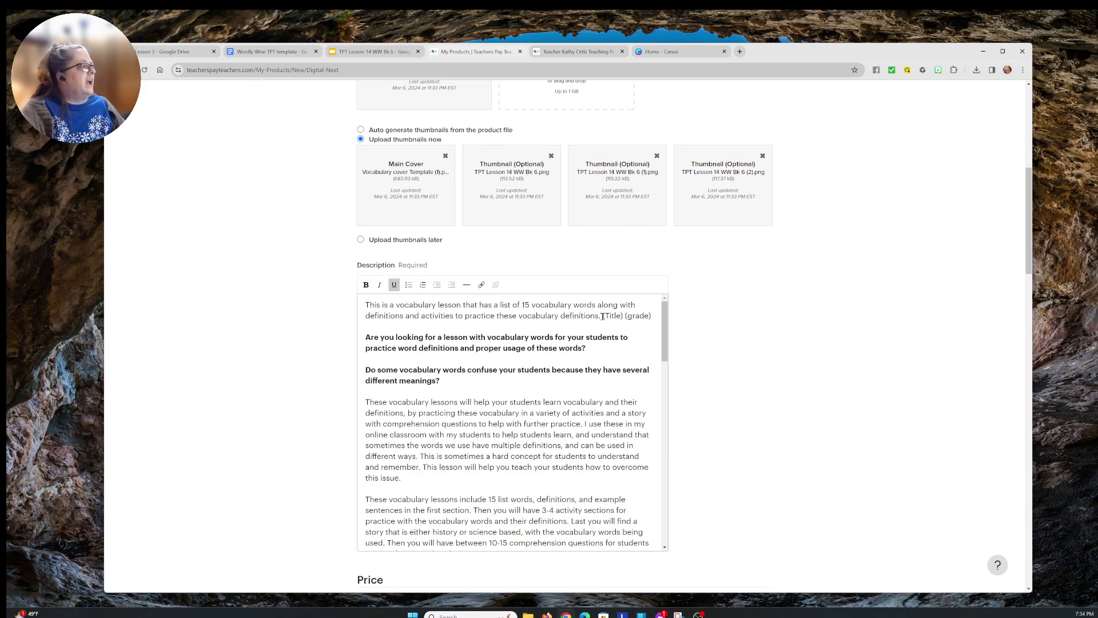
pyautogui.moveTo(602, 316); pyautogui.dragTo(651, 315)
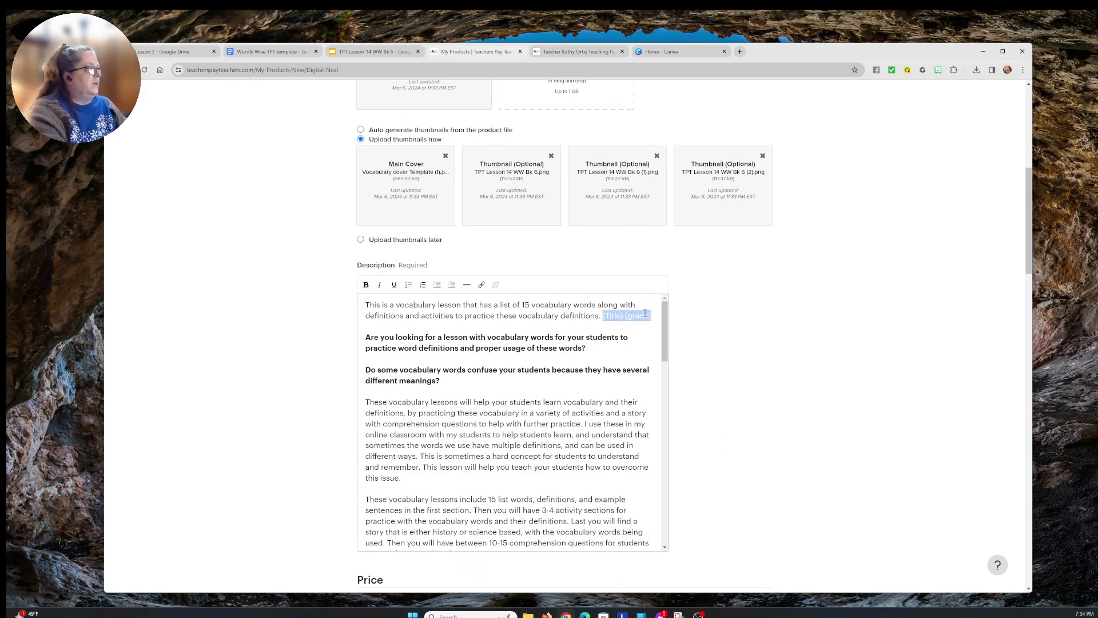
pyautogui.write('Vocab')
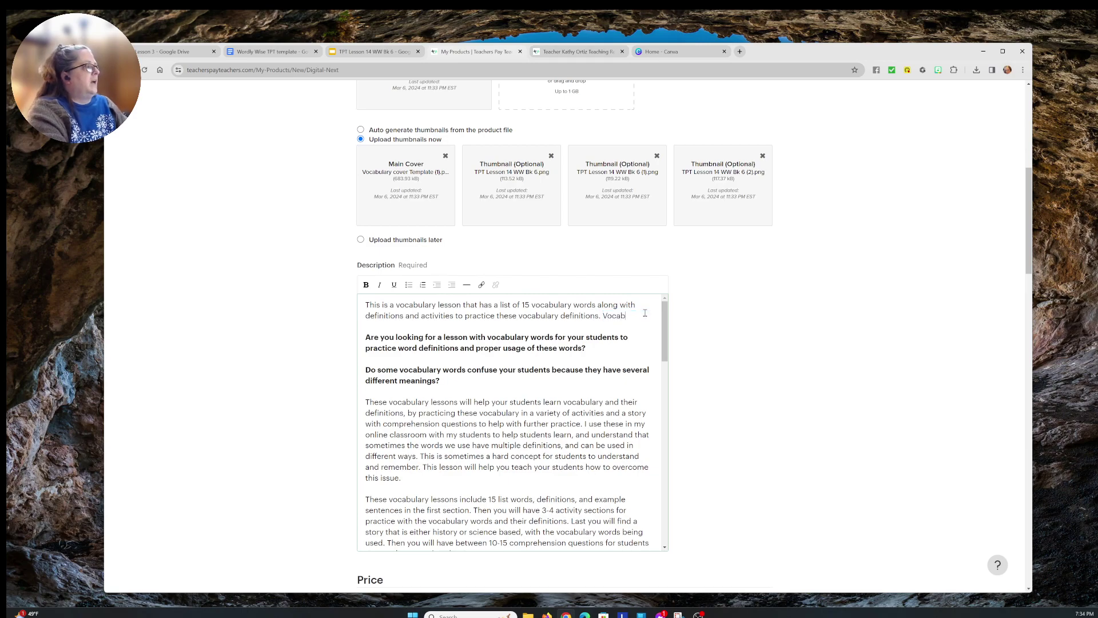
pyautogui.write('ulary Voya')
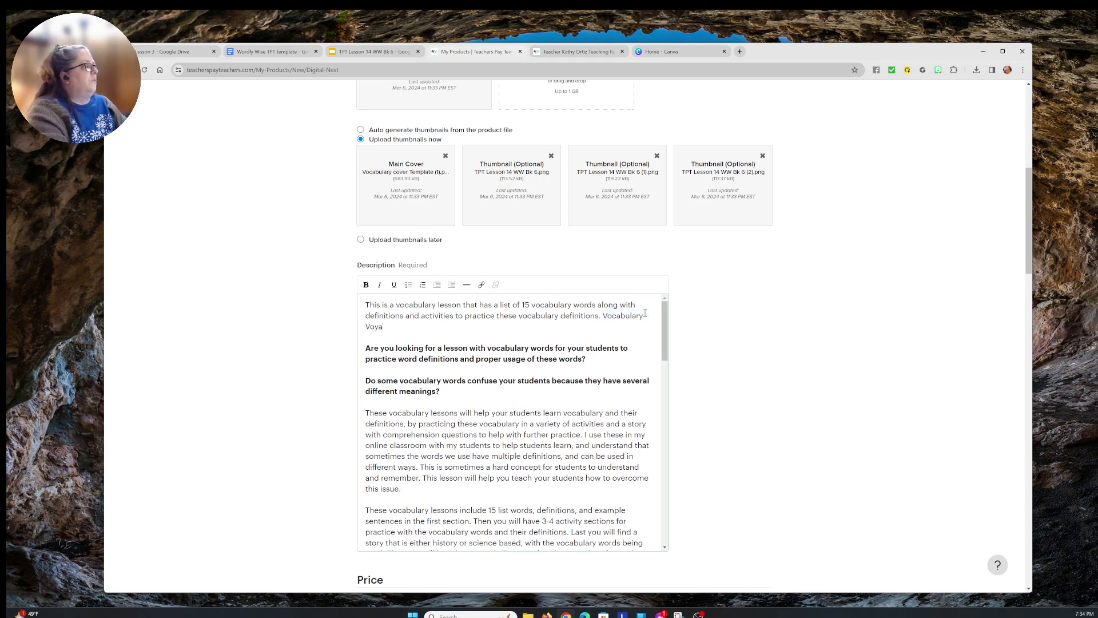
pyautogui.write('ge Lesson ')
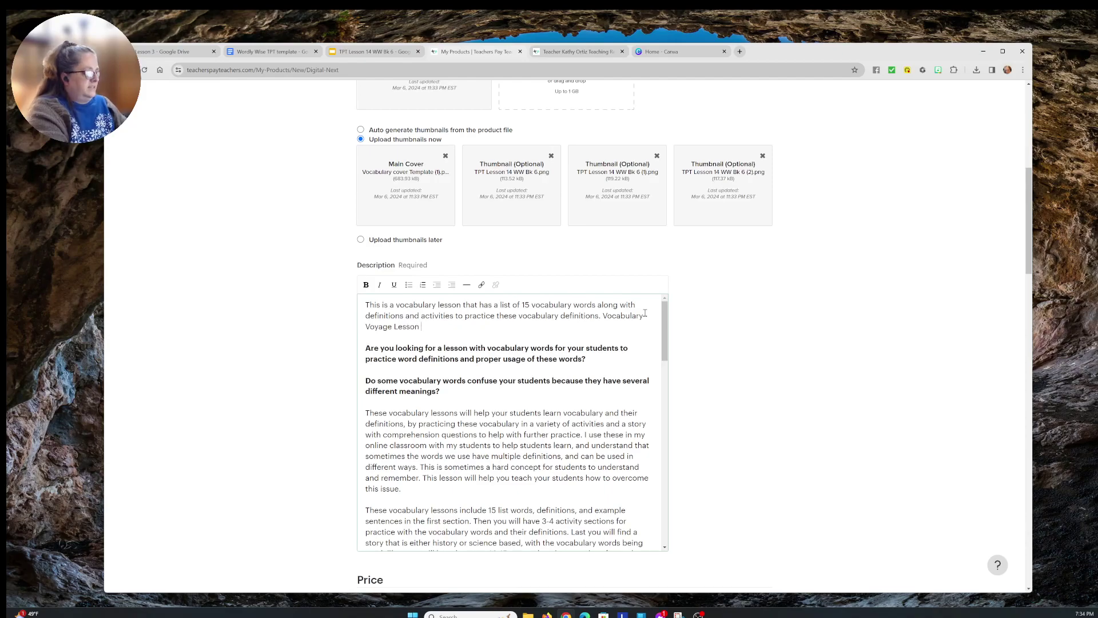
pyautogui.write('14 Grad')
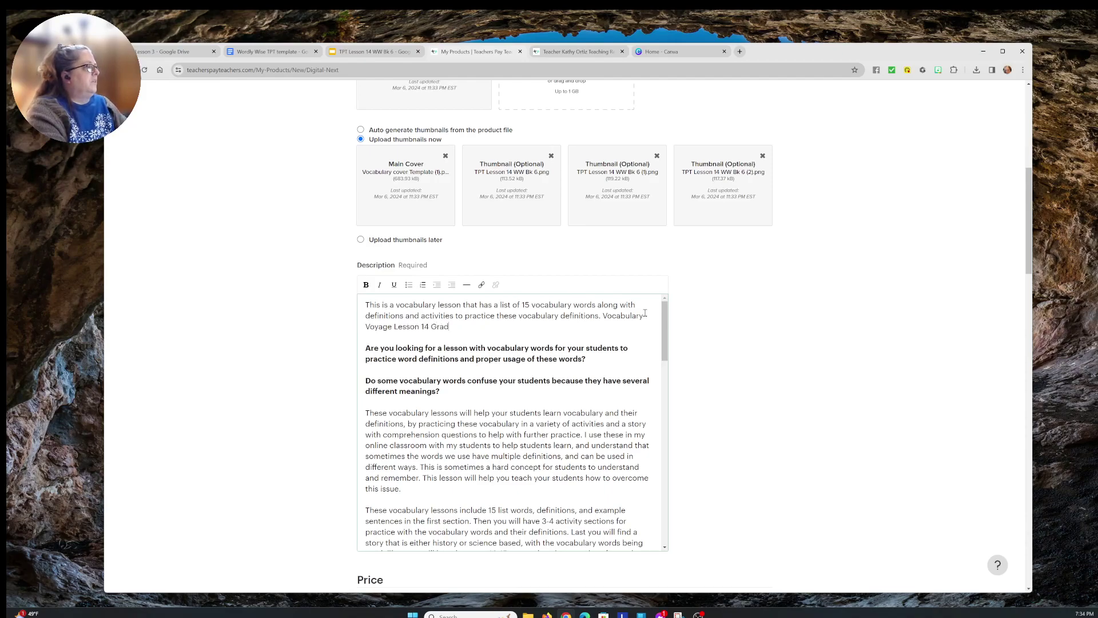
pyautogui.write('e 6')
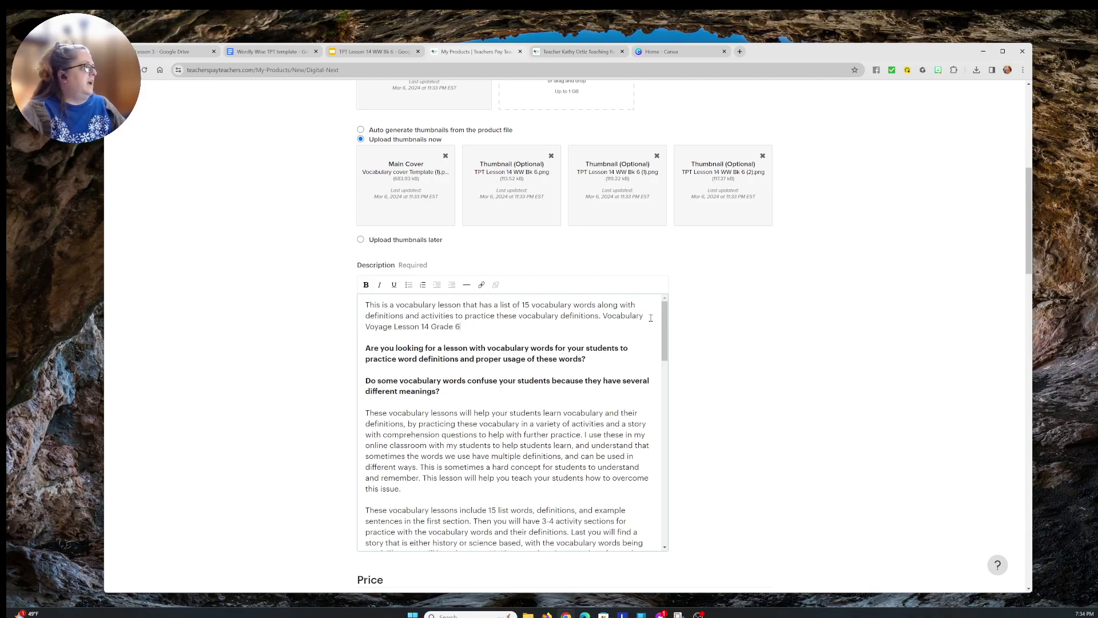
# Remove the extra blank lines above the "My Product Includes" heading in the description
pyautogui.scroll(-3, 595, 358)
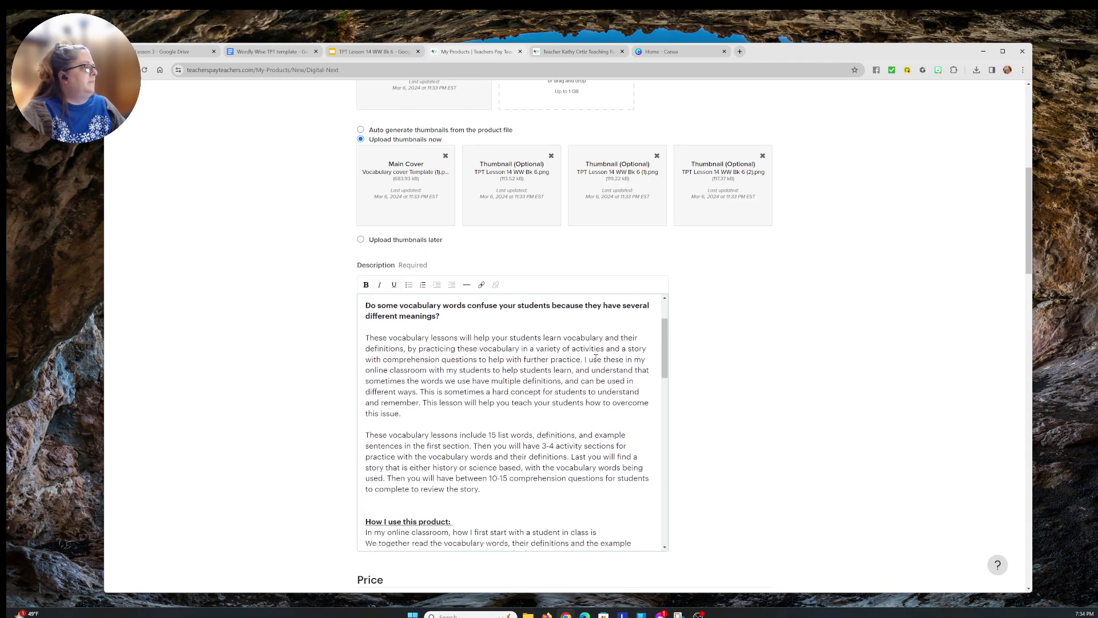
pyautogui.scroll(-6, 595, 358)
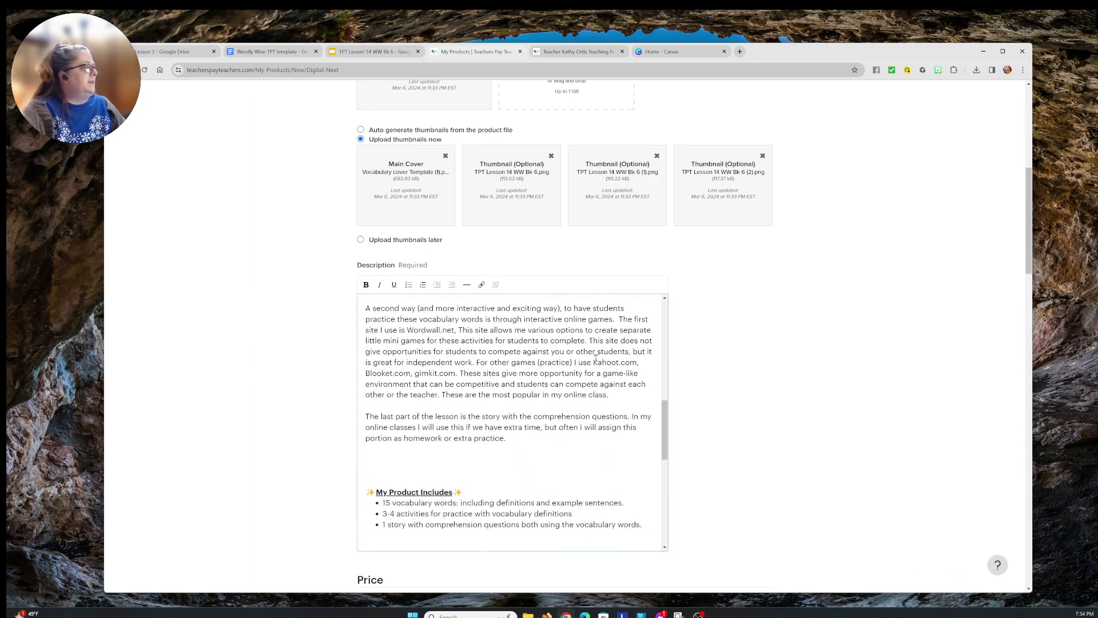
pyautogui.scroll(-1, 418, 341)
pyautogui.click(379, 325)
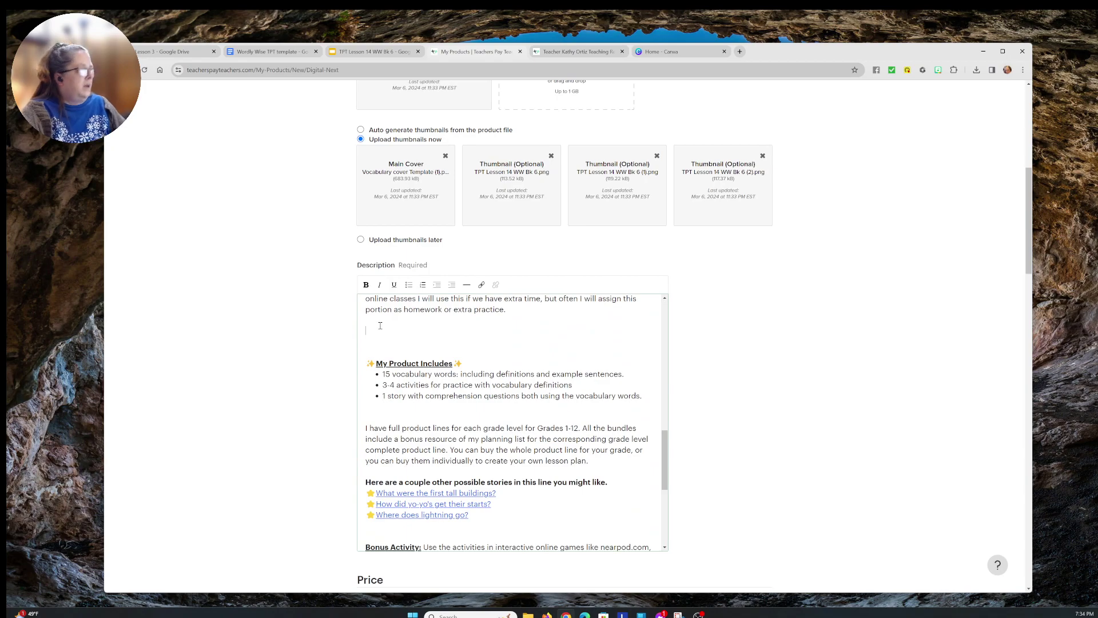
pyautogui.scroll(-2, 380, 325)
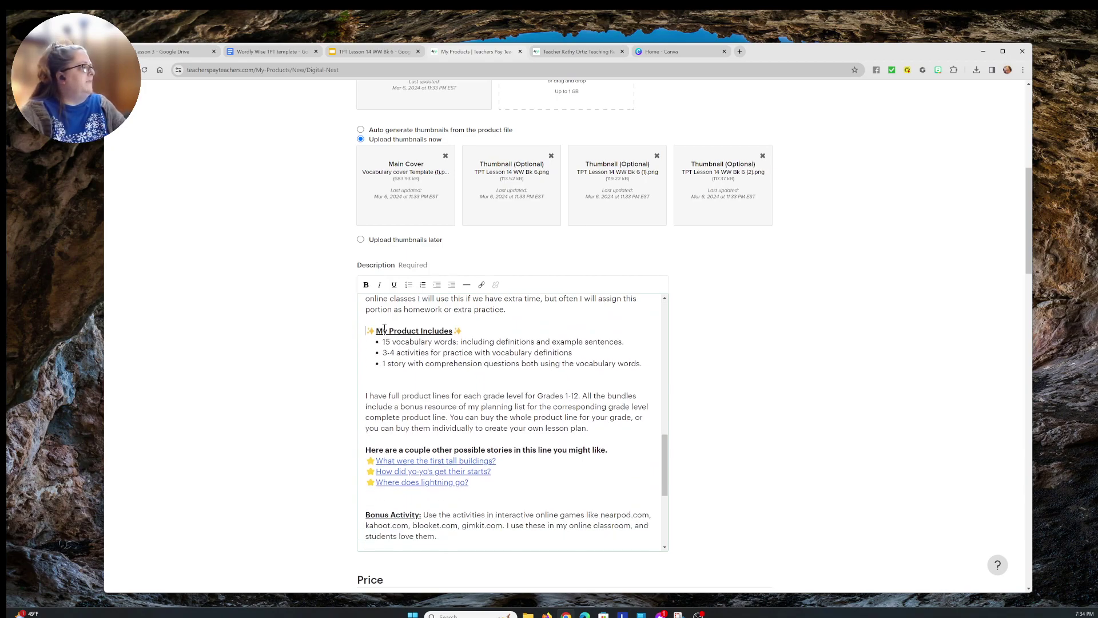
# Delete the "Here are a couple other possible stories" line, its three story links and the surplus blank lines before "Bonus Activity"
pyautogui.scroll(-2, 447, 355)
pyautogui.moveTo(470, 397); pyautogui.dragTo(362, 359)
pyautogui.press('Delete')
pyautogui.press('Delete')
pyautogui.press('Delete')
pyautogui.press('Delete')
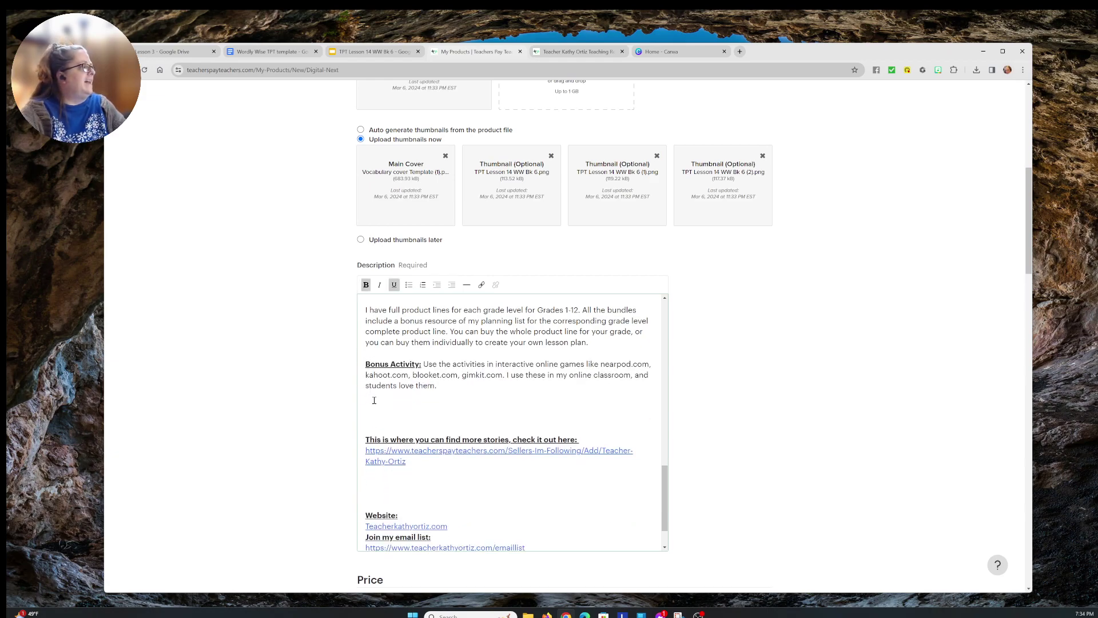
# Remove surplus blank lines above the "This is where you can find more stories" heading and above the "Website" heading
pyautogui.click(374, 400)
pyautogui.press('Delete')
pyautogui.press('Delete')
pyautogui.press('Delete')
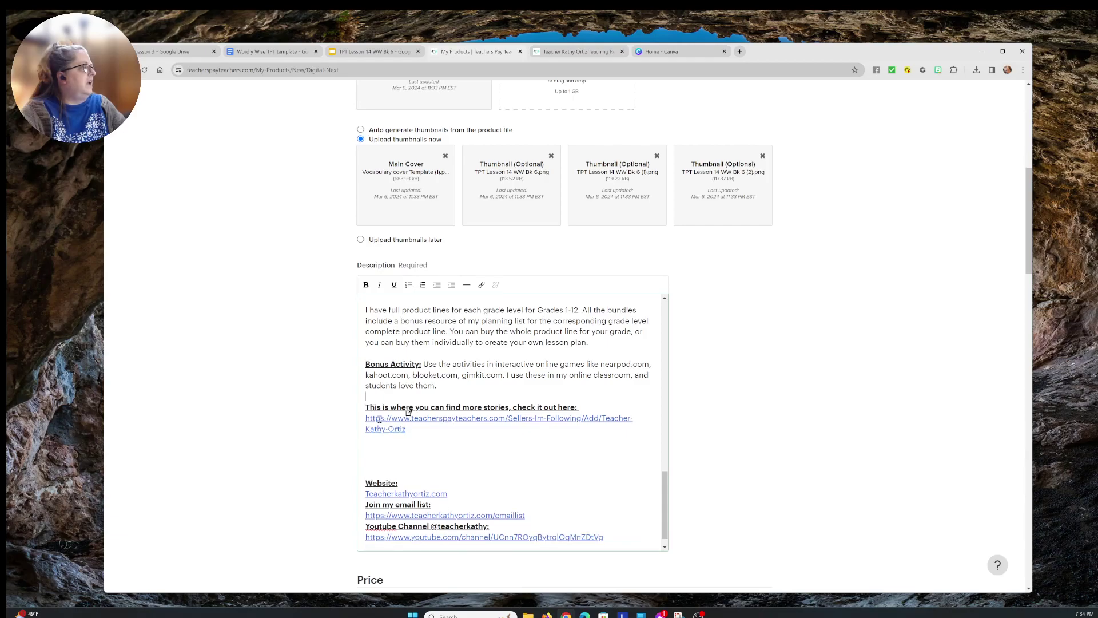
pyautogui.click(409, 447)
pyautogui.press('Delete')
pyautogui.press('Delete')
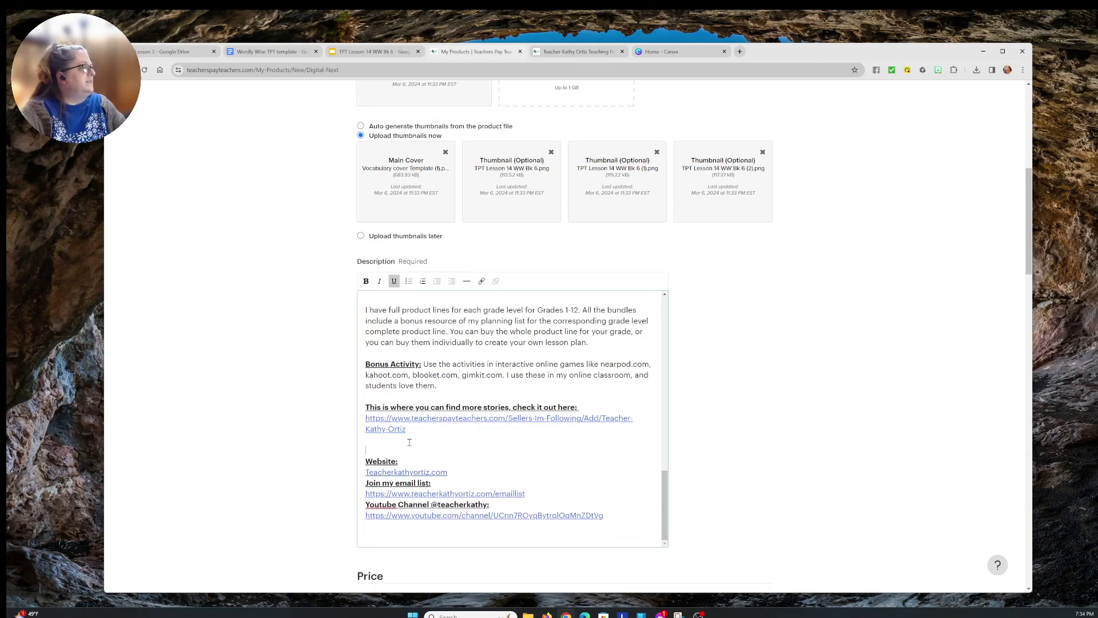
pyautogui.press('Delete')
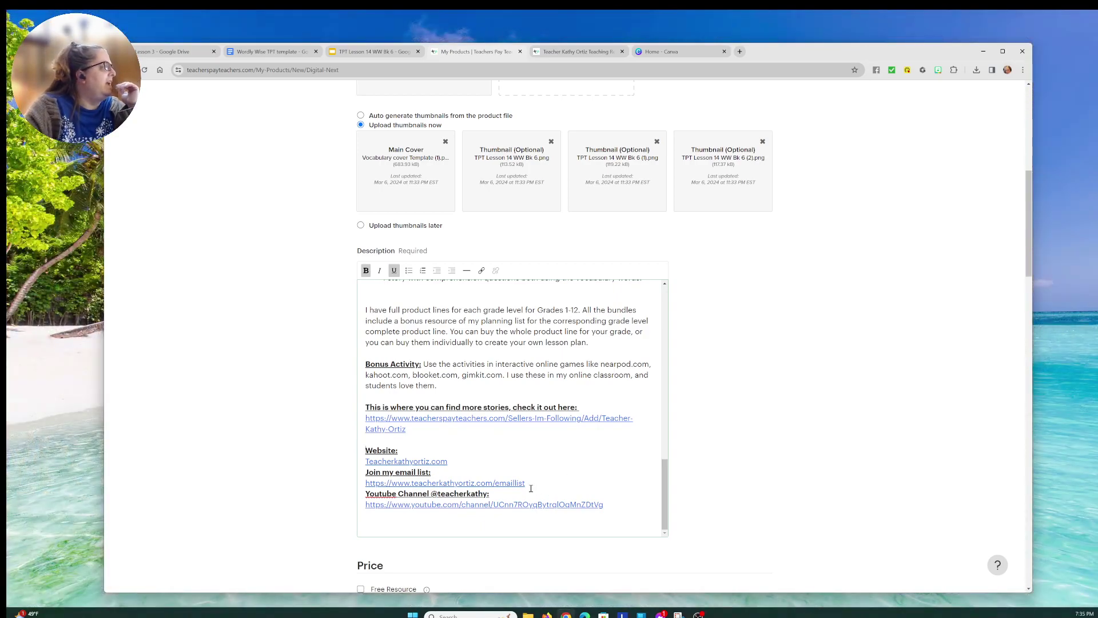
pyautogui.moveTo(525, 483); pyautogui.dragTo(364, 484)
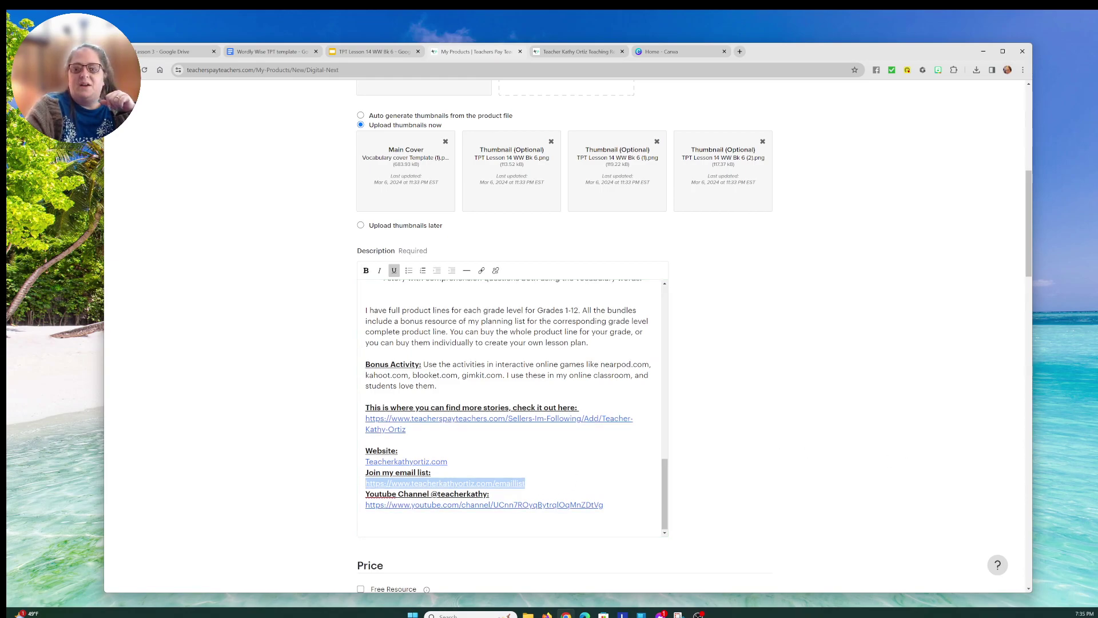
pyautogui.write('https://www.katzztheva.com/teacherkathysignup')
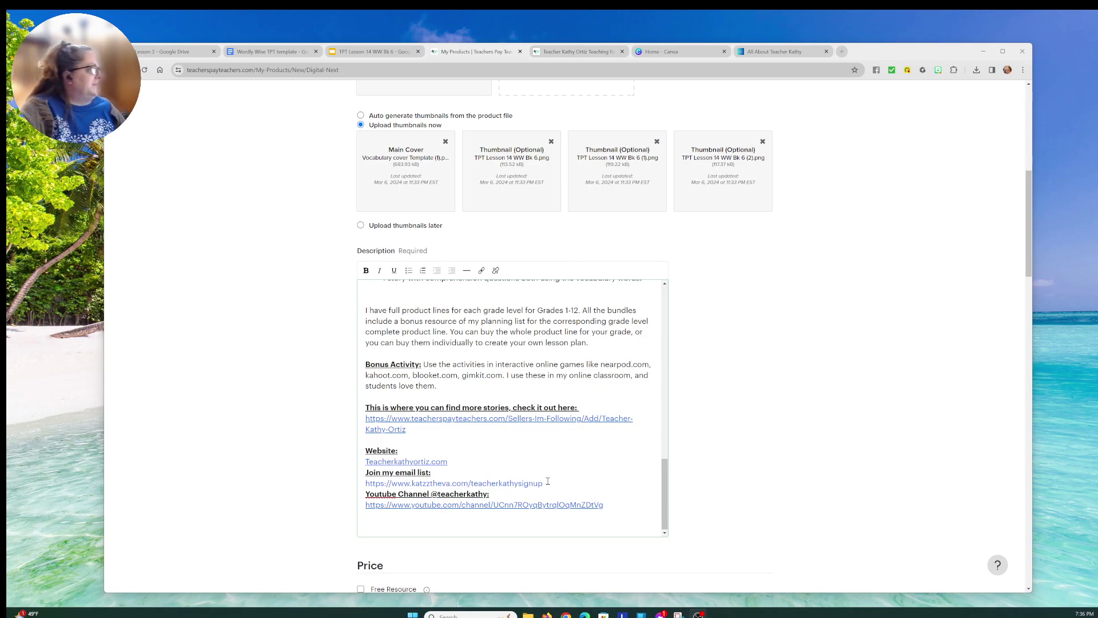
# Remove the surplus blank lines above the "How I use this product" heading in the description and insert a horizontal line there
pyautogui.scroll(3, 524, 395)
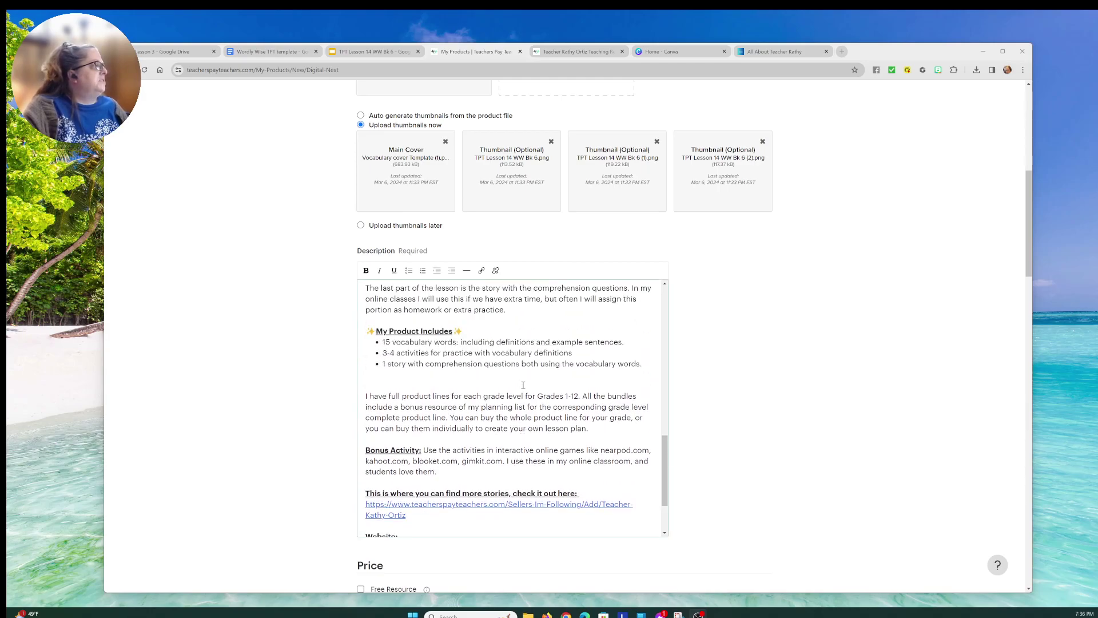
pyautogui.scroll(3, 523, 388)
pyautogui.scroll(6, 512, 387)
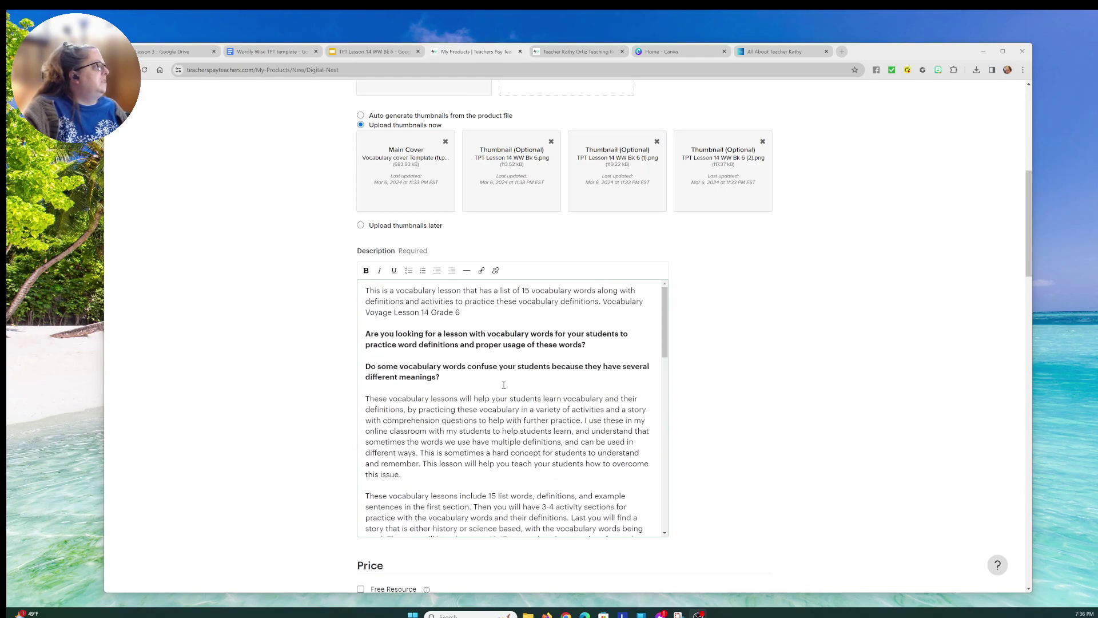
pyautogui.scroll(-2, 775, 376)
pyautogui.scroll(-2, 774, 377)
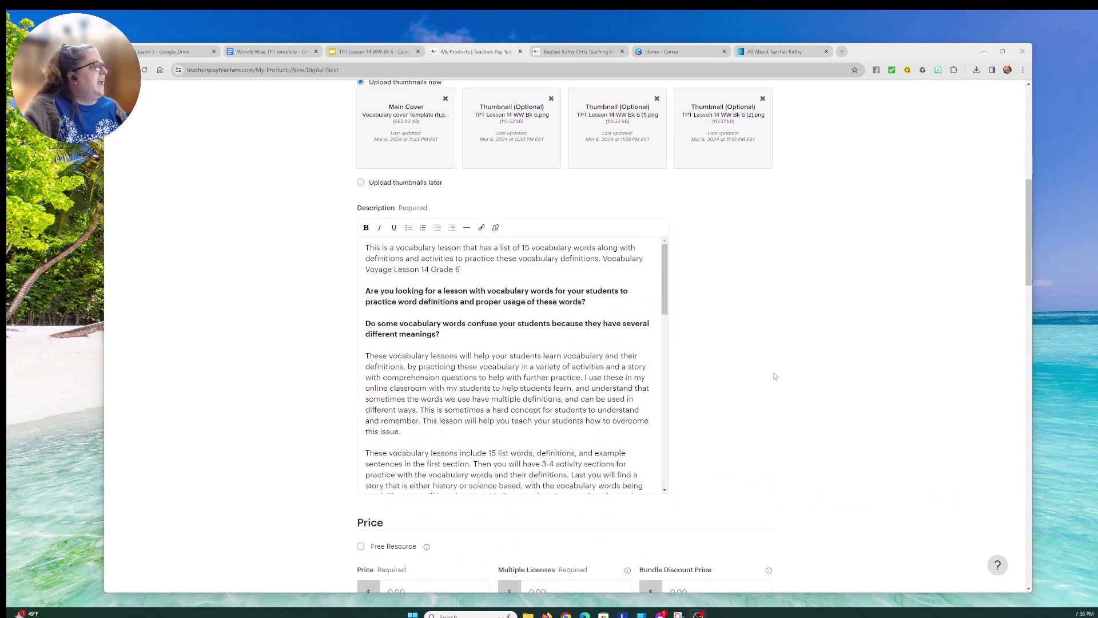
pyautogui.scroll(-2, 565, 338)
pyautogui.scroll(-1, 565, 337)
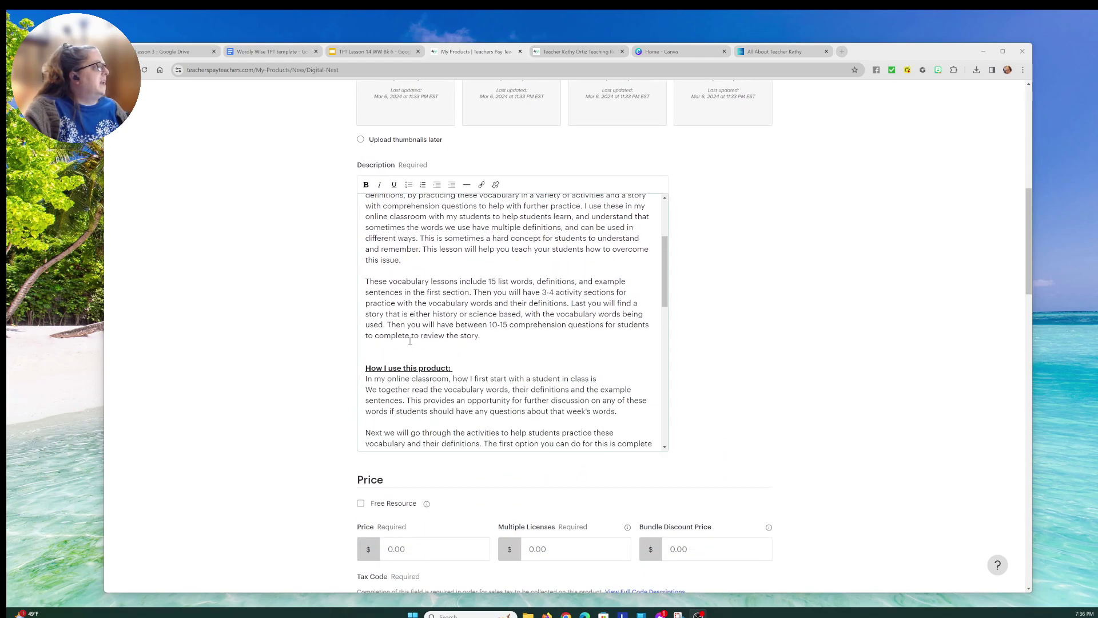
pyautogui.click(467, 185)
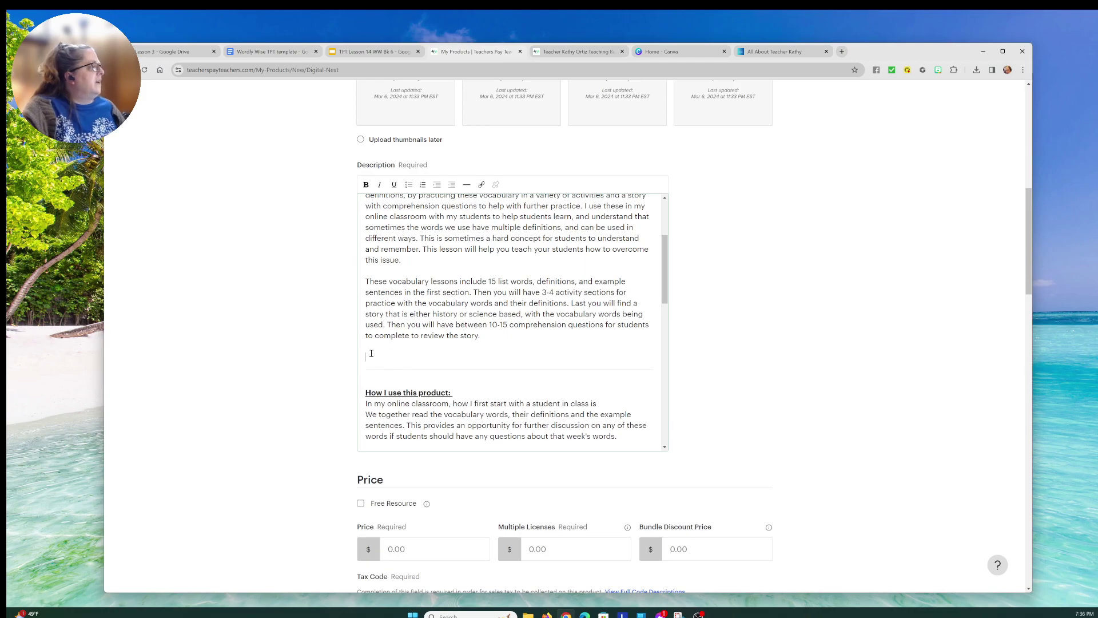
pyautogui.hotkey('ctrl', 'z')
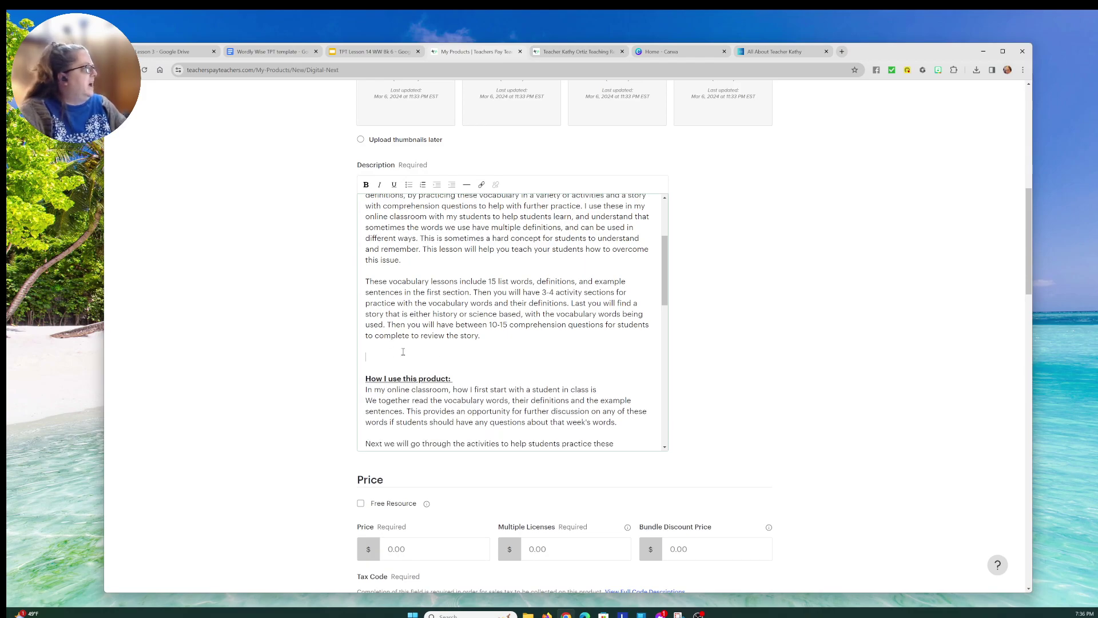
pyautogui.press('BackSpace')
pyautogui.press('BackSpace')
pyautogui.click(366, 346)
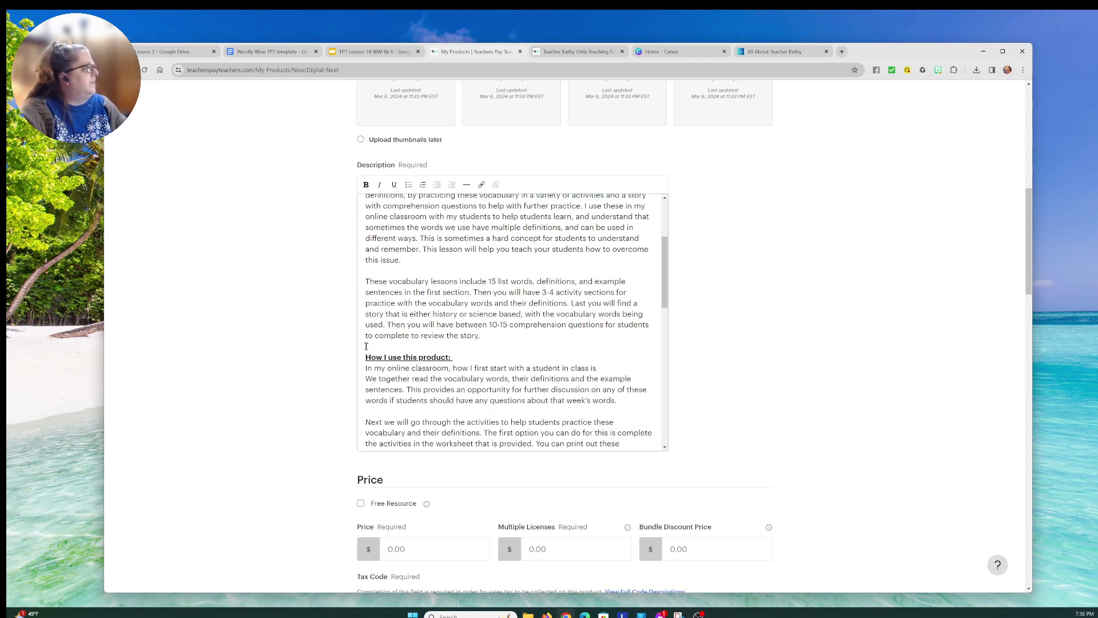
pyautogui.click(467, 184)
# Insert a single horizontal line above the "My Product Includes" heading and remove the blank line between it and the heading
pyautogui.scroll(-5, 476, 437)
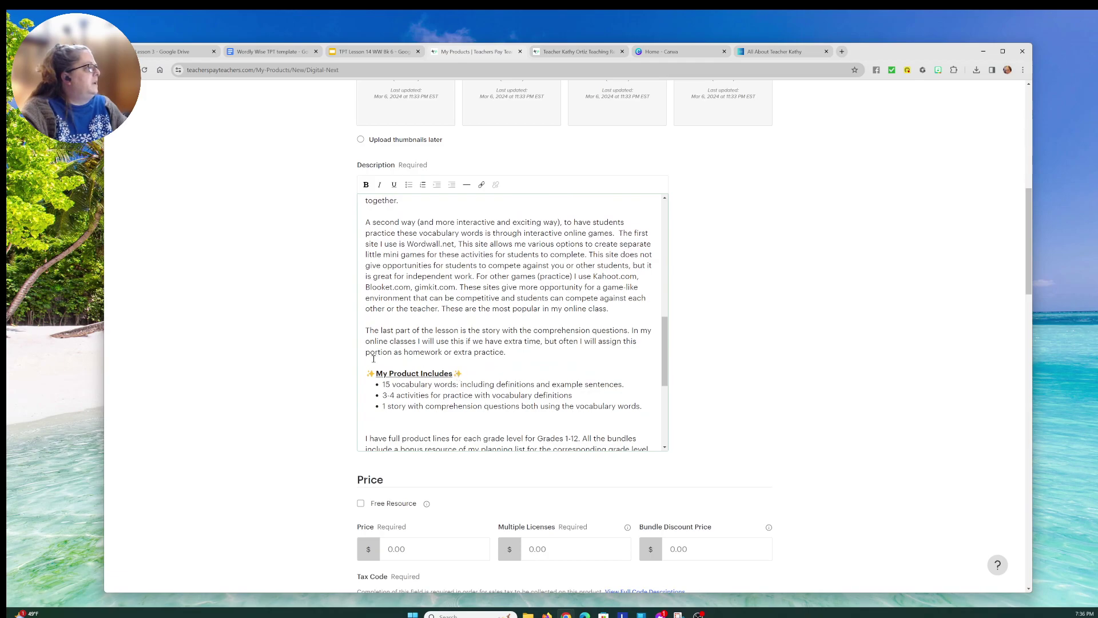
pyautogui.click(466, 184)
pyautogui.scroll(-3, 404, 331)
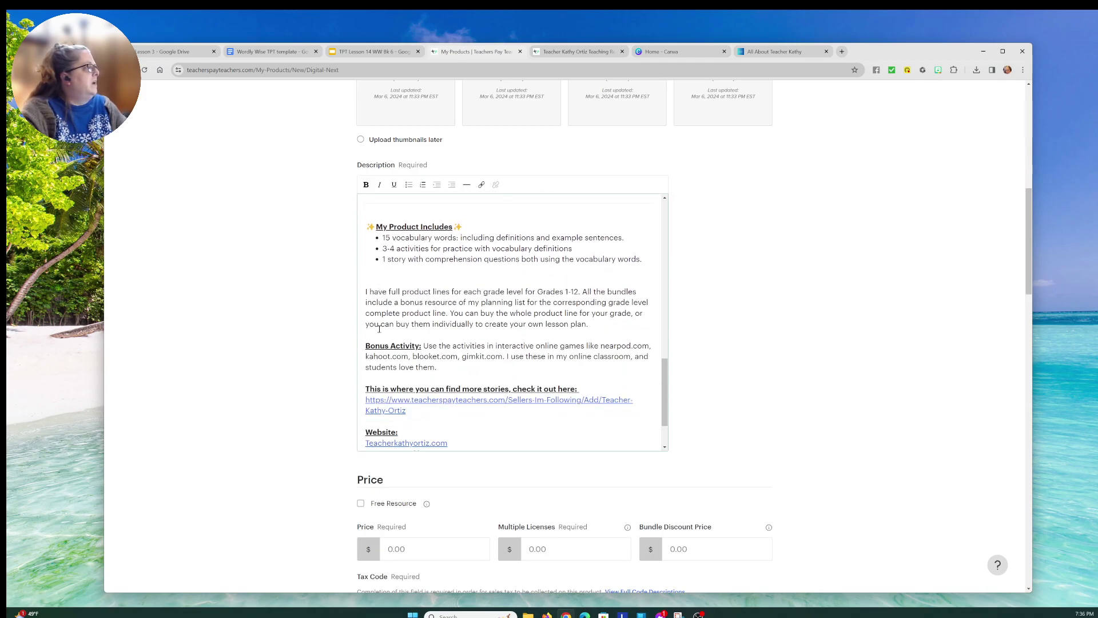
pyautogui.click(466, 186)
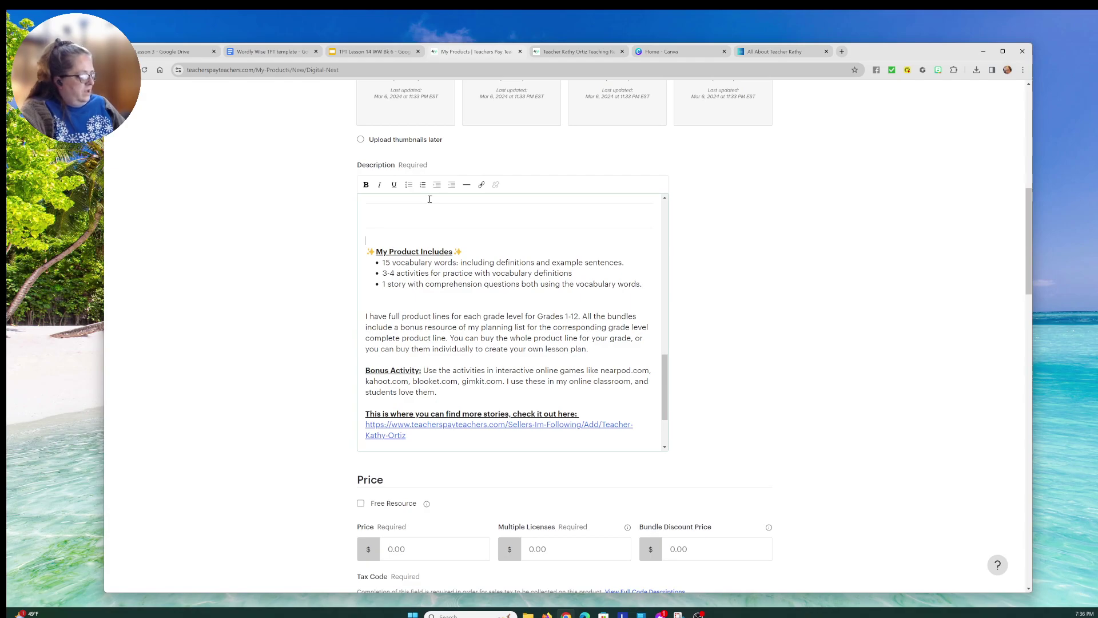
pyautogui.hotkey('ctrl', 'z')
pyautogui.scroll(2, 452, 229)
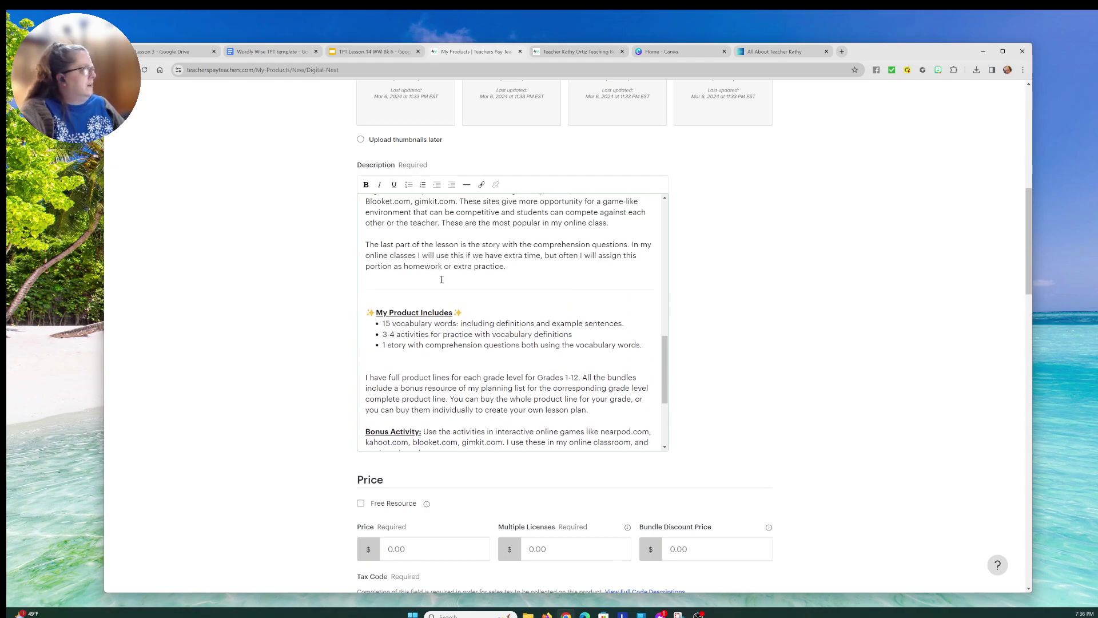
pyautogui.press('Delete')
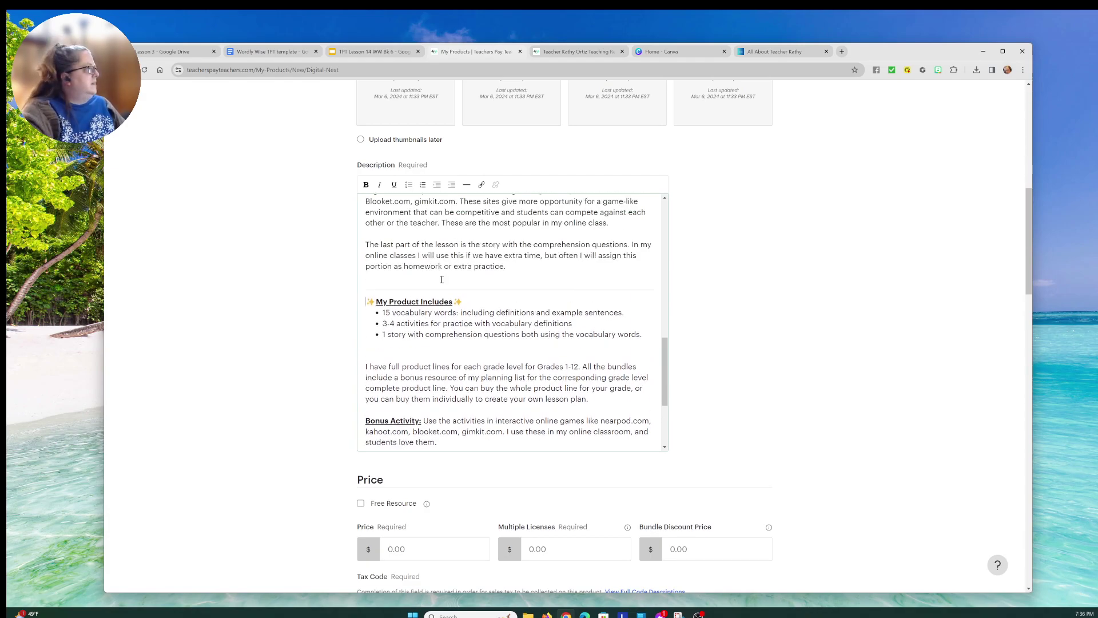
# Insert a horizontal line below the "My Product Includes" bullet list and delete the blank lines before the product lines paragraph
pyautogui.click(372, 347)
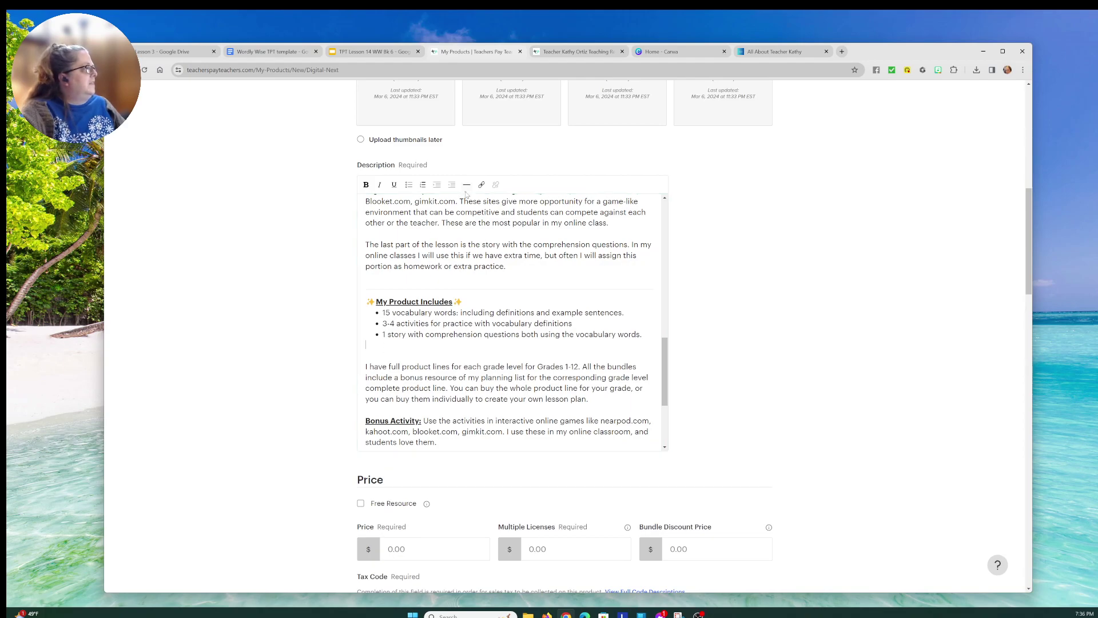
pyautogui.click(466, 186)
pyautogui.press('Delete')
pyautogui.press('Delete')
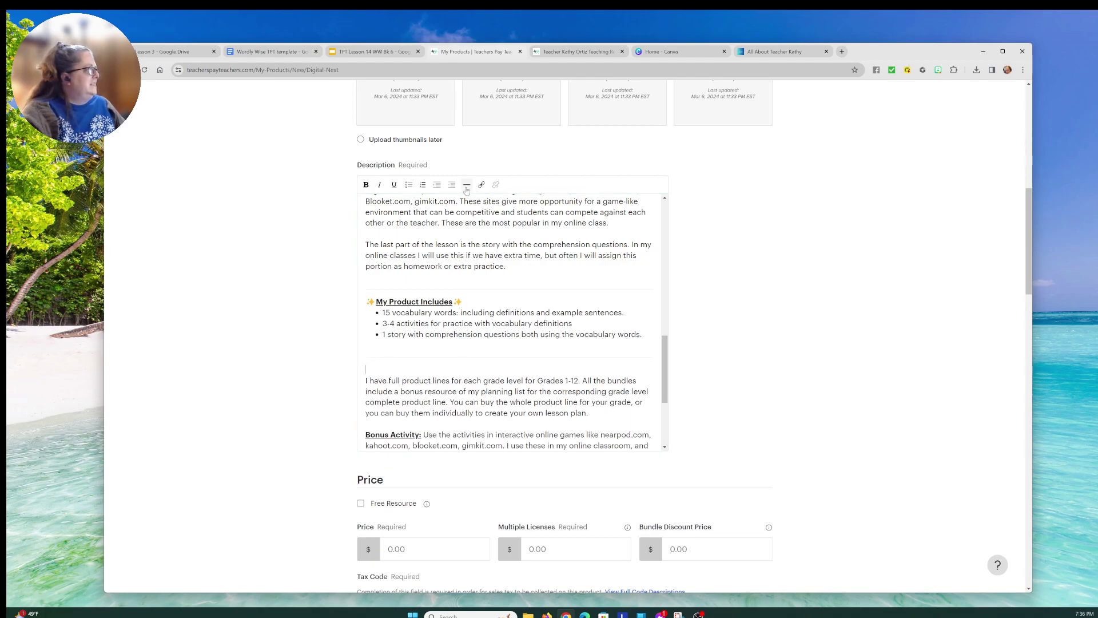
# Insert a horizontal line above "Bonus Activity" and delete the blank line that follows it
pyautogui.scroll(-1, 469, 302)
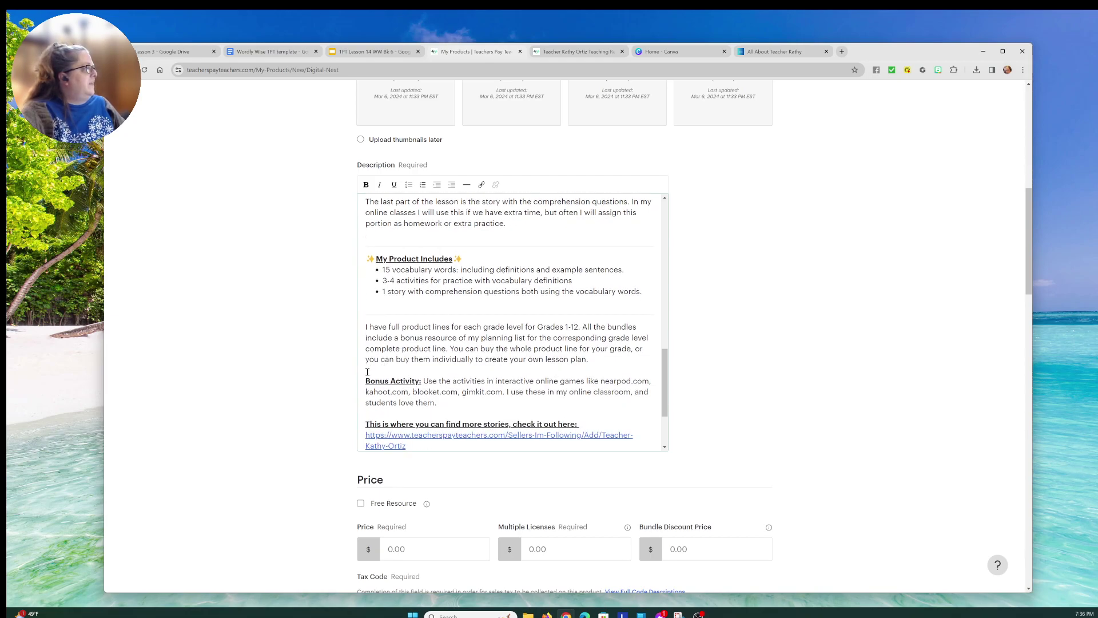
pyautogui.click(467, 184)
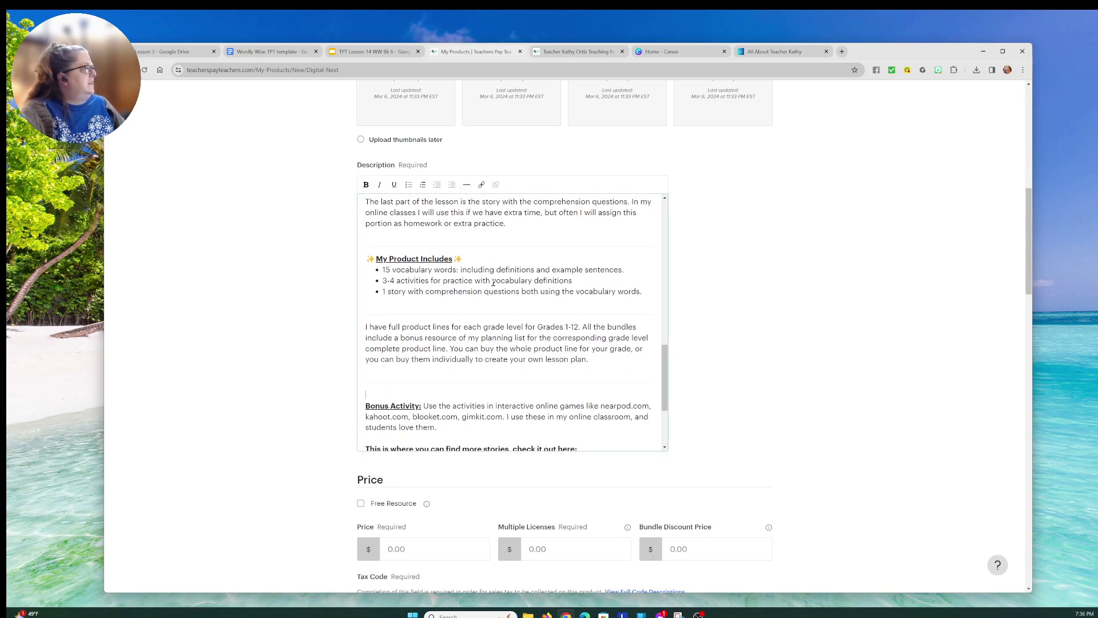
pyautogui.press('Delete')
# Open the published Grade 6 Lesson 3 vocabulary product from the store's Vocabulary Lessons category to check its price and details
pyautogui.scroll(-3, 458, 310)
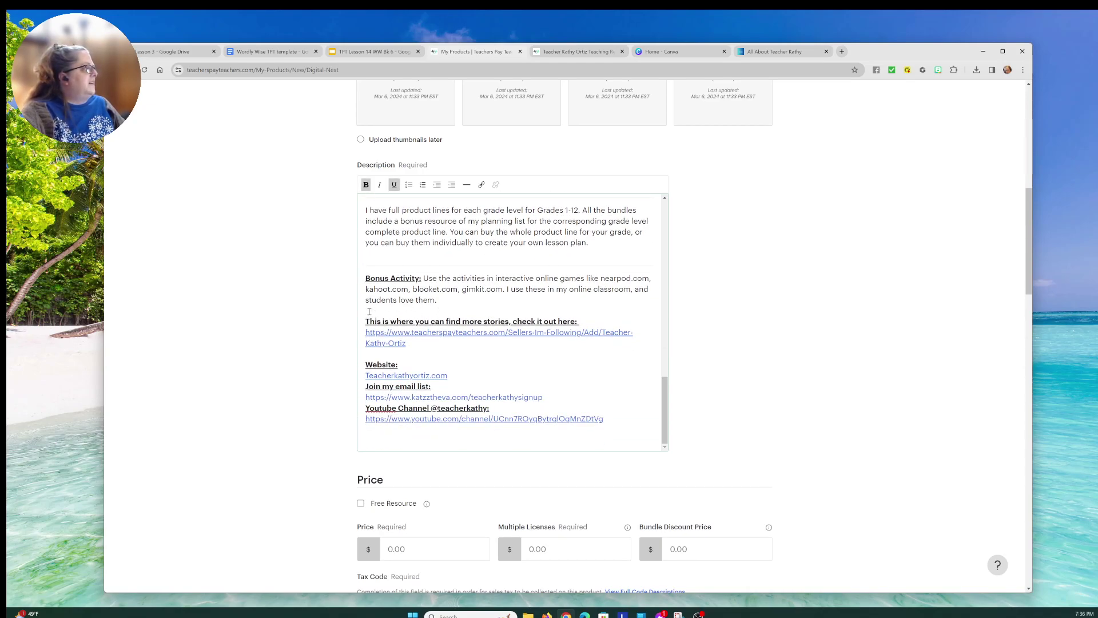
pyautogui.scroll(-4, 581, 338)
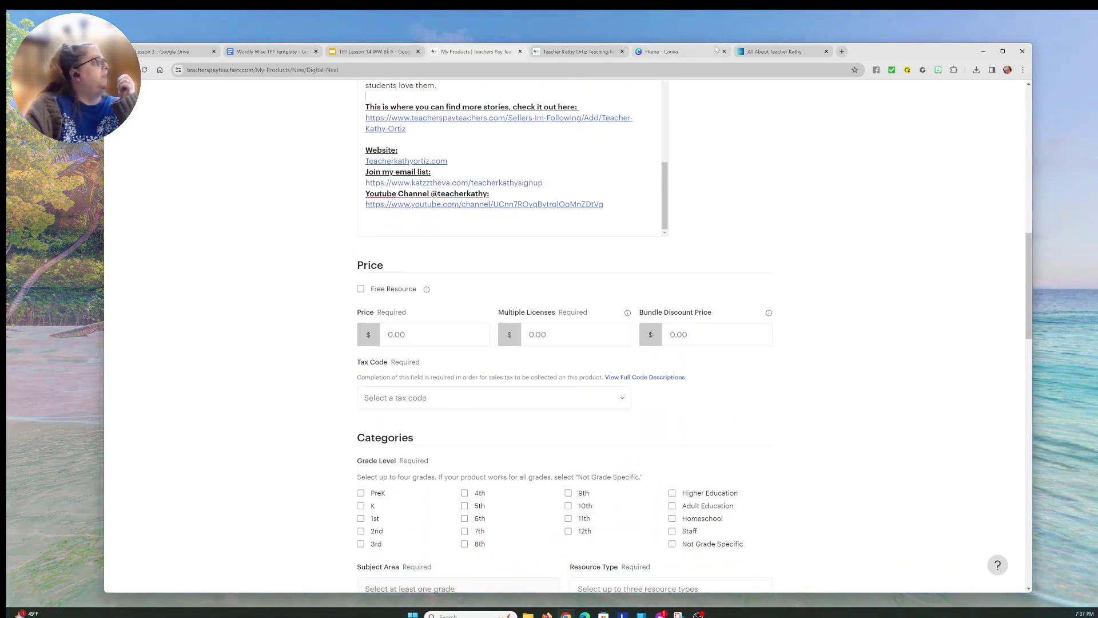
pyautogui.click(596, 52)
pyautogui.scroll(-8, 648, 293)
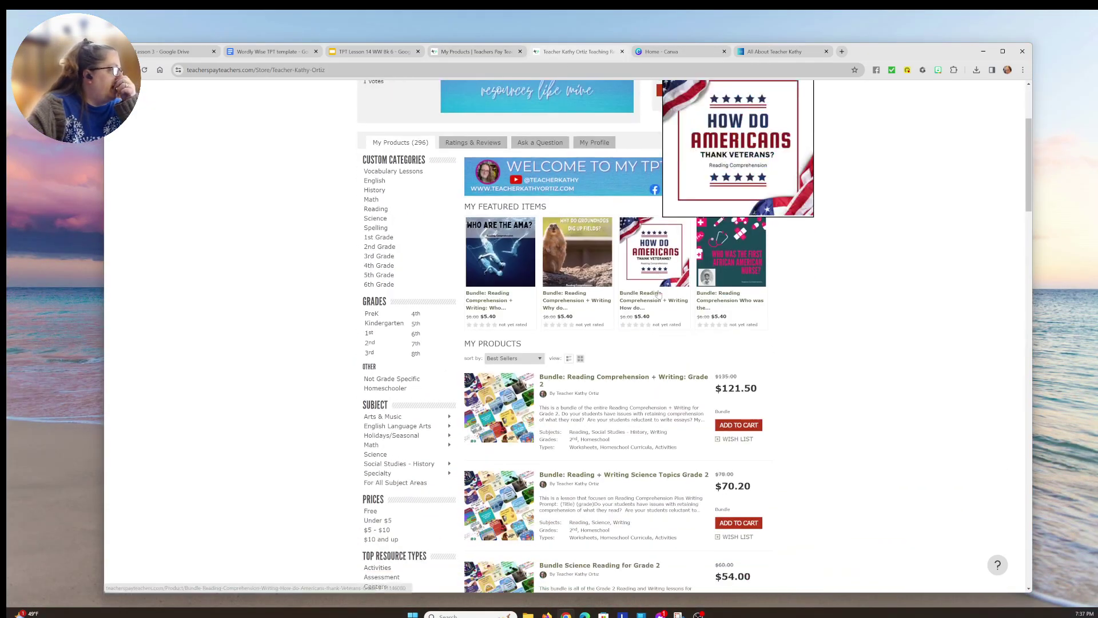
pyautogui.scroll(3, 406, 194)
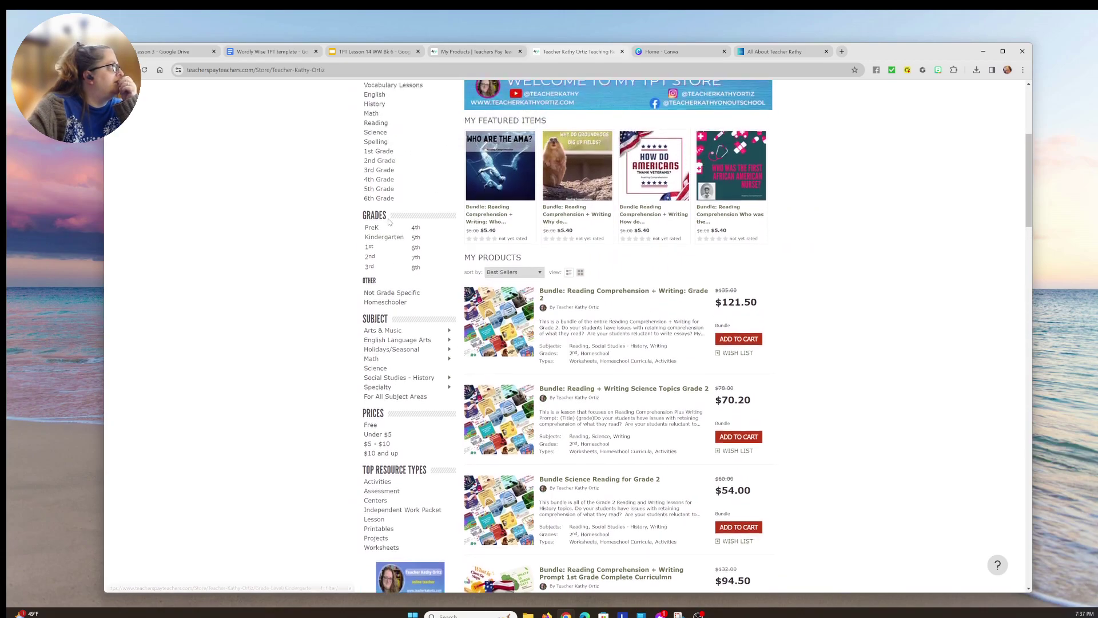
pyautogui.scroll(1, 407, 194)
pyautogui.click(406, 175)
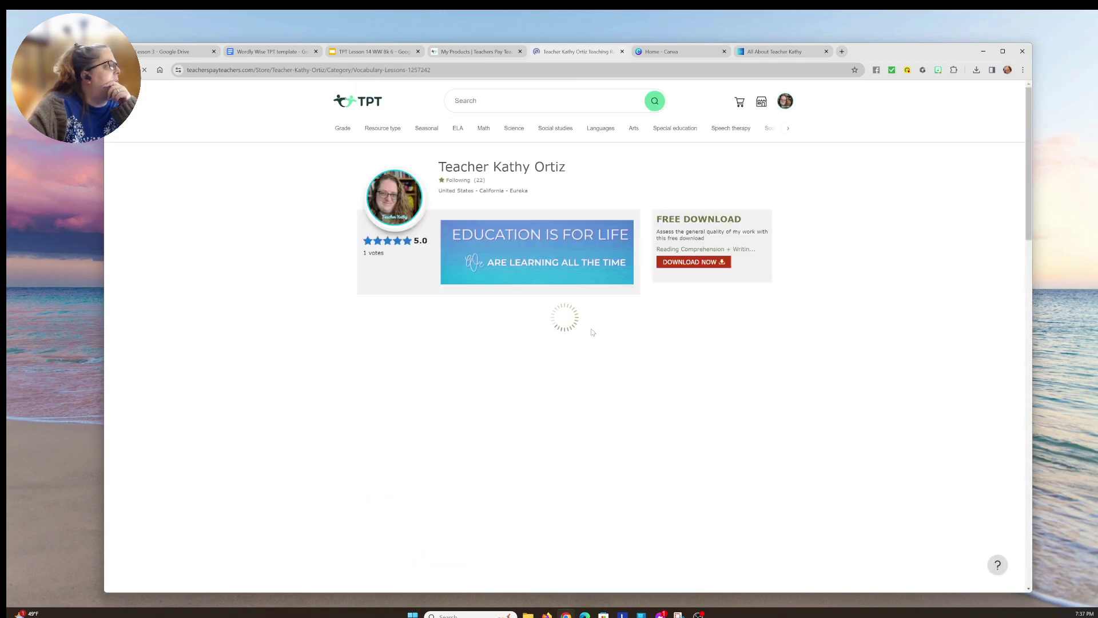
pyautogui.scroll(-4, 699, 342)
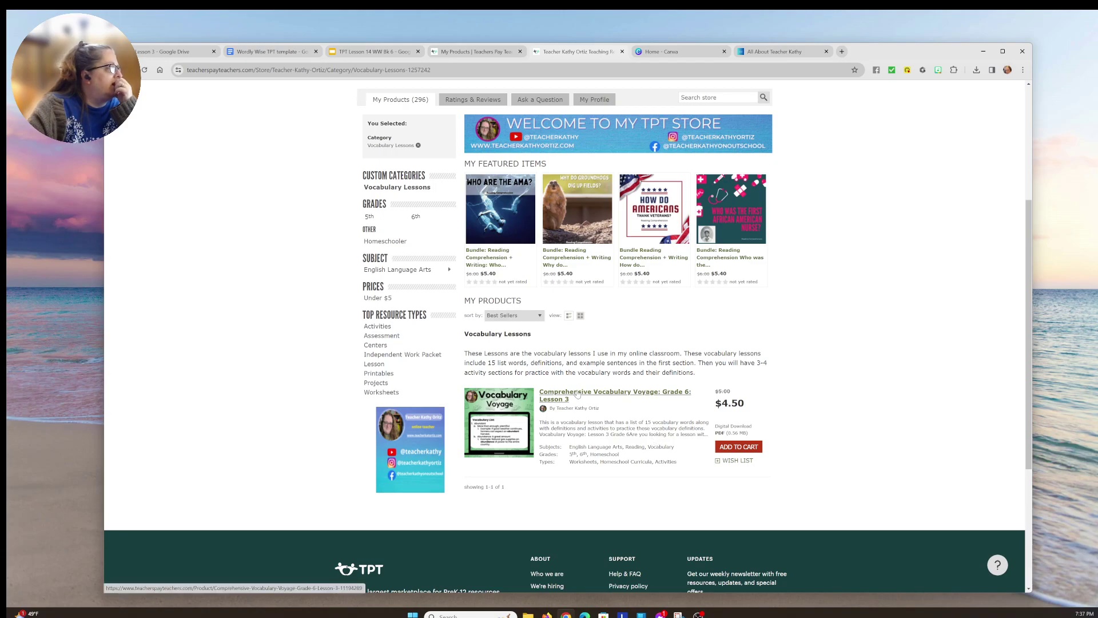
pyautogui.click(577, 394)
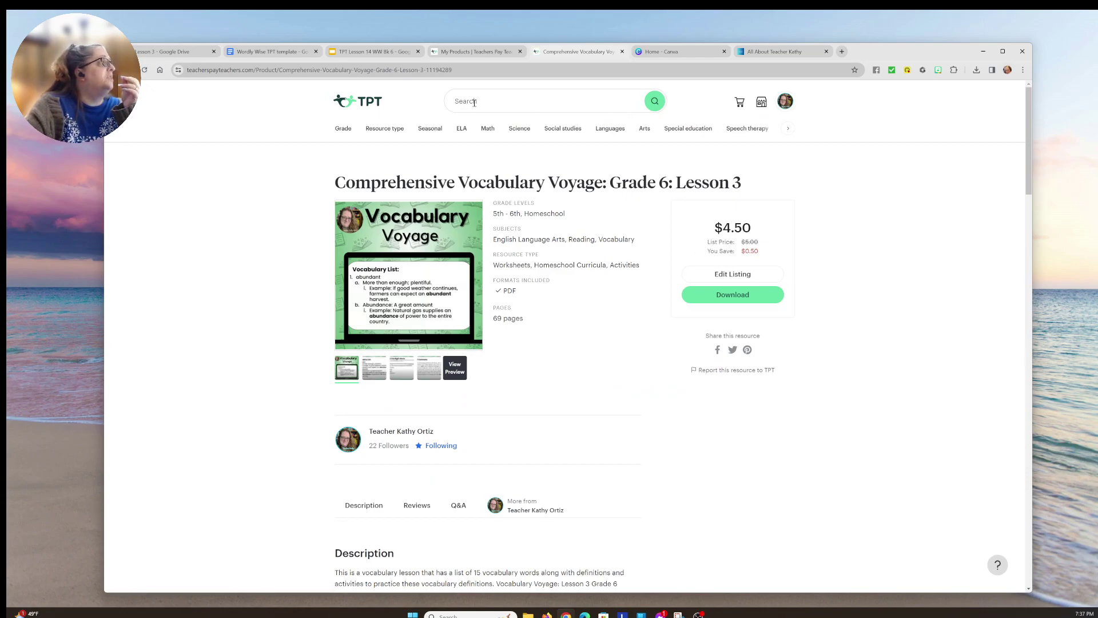
# Check the number of slides in the Lesson 14 presentation and compare it with the published Lesson 3 product's page count
pyautogui.click(364, 52)
pyautogui.scroll(-6, 152, 382)
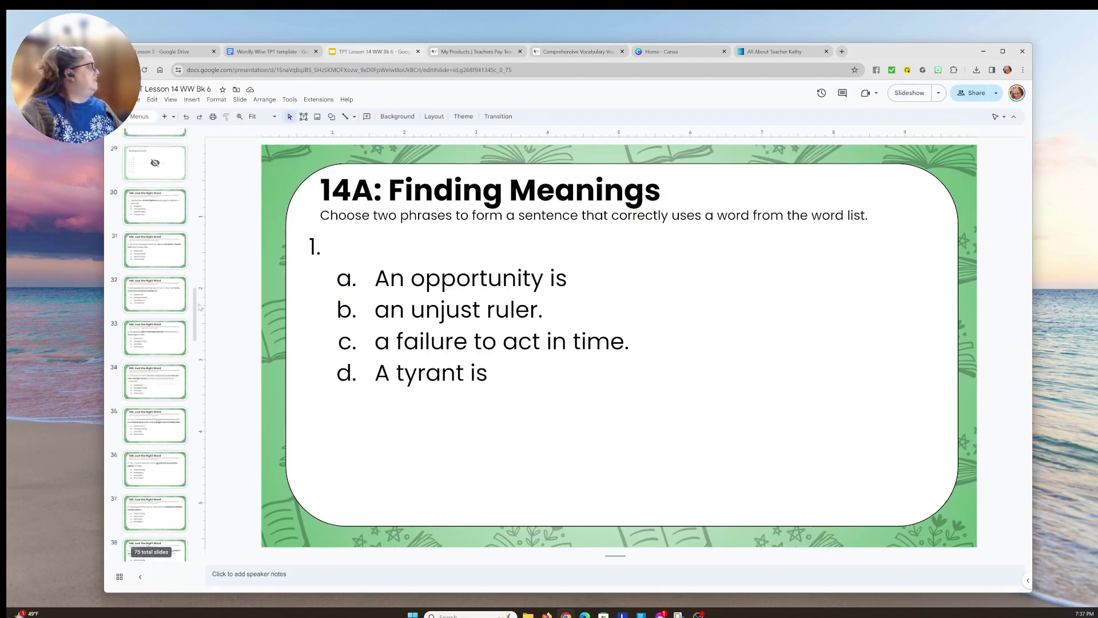
pyautogui.moveTo(195, 328); pyautogui.dragTo(195, 540)
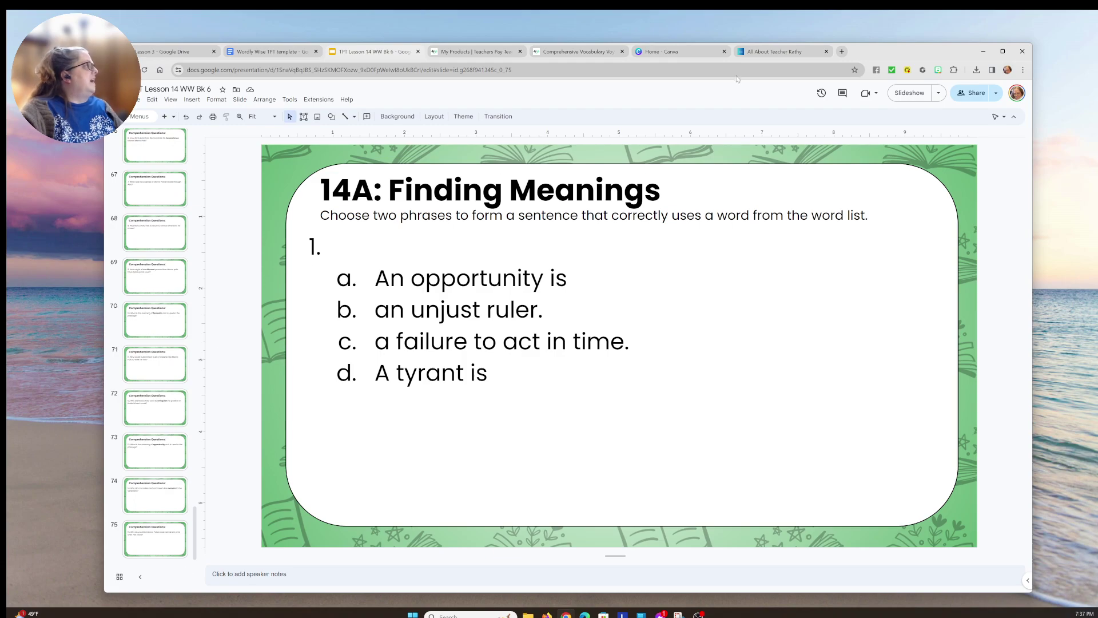
pyautogui.click(771, 51)
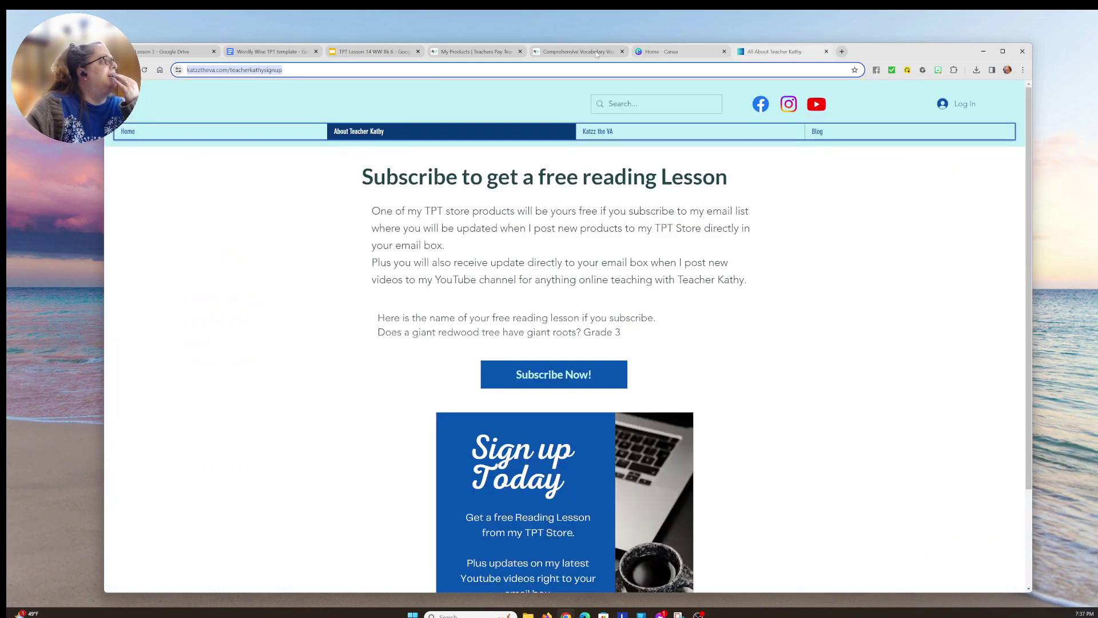
pyautogui.click(575, 51)
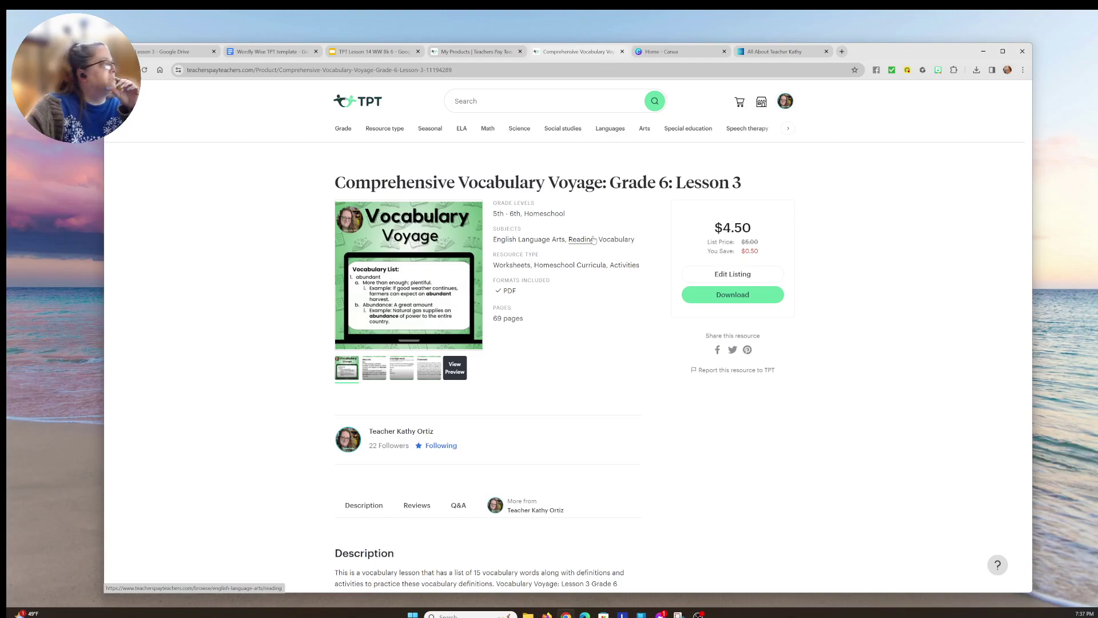
# Return to the new product form and set the price to 5.00 and the bundle discount price to 4.50
pyautogui.click(474, 53)
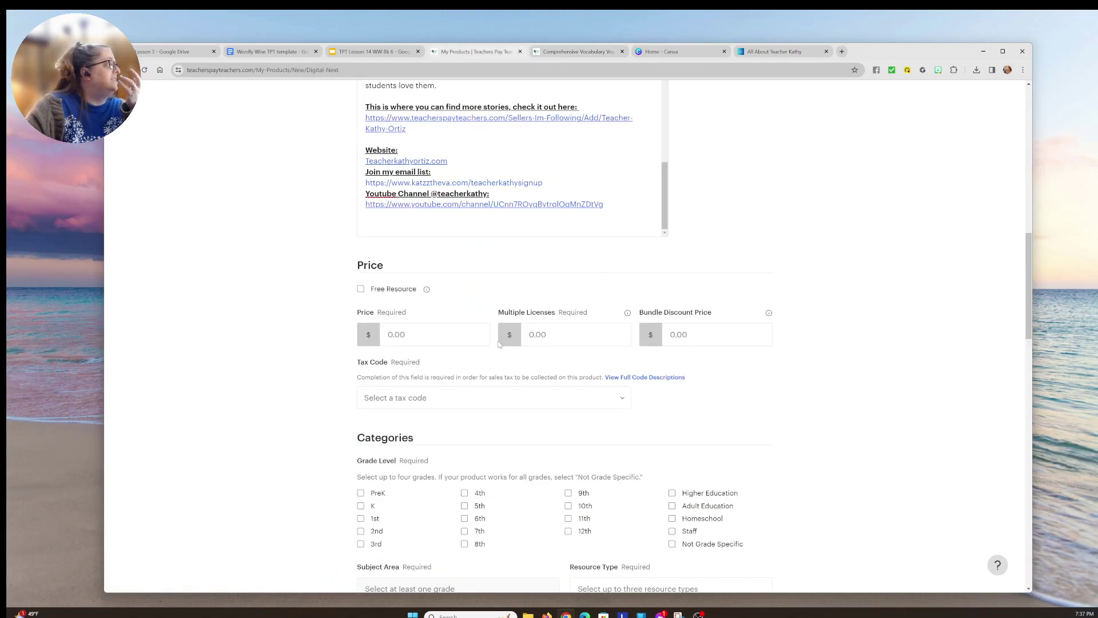
pyautogui.write('5.')
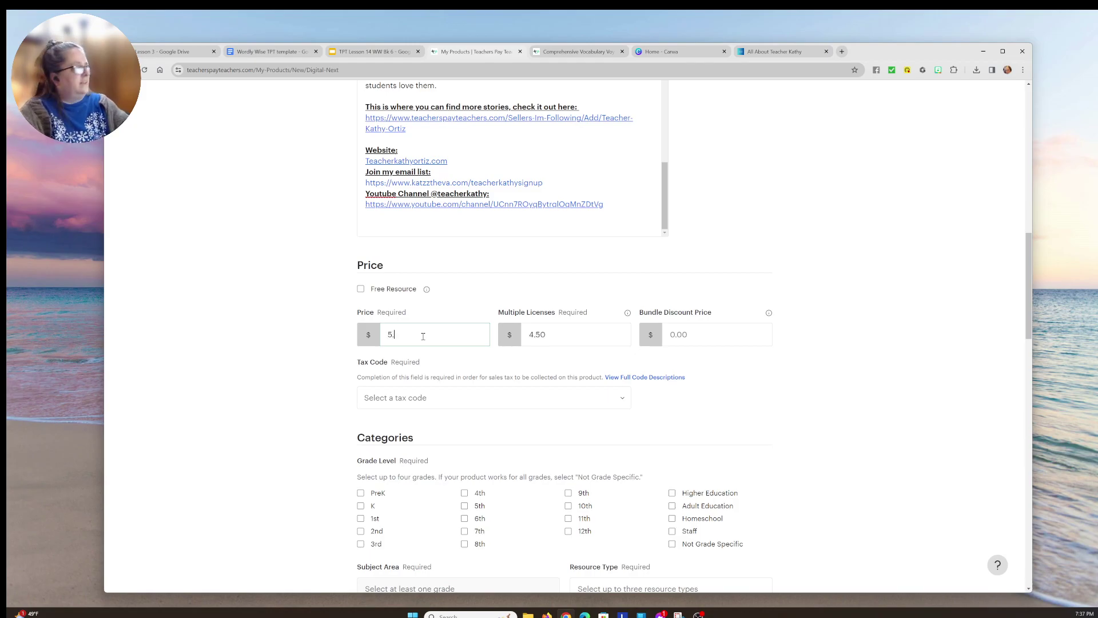
pyautogui.write('00')
pyautogui.click(689, 336)
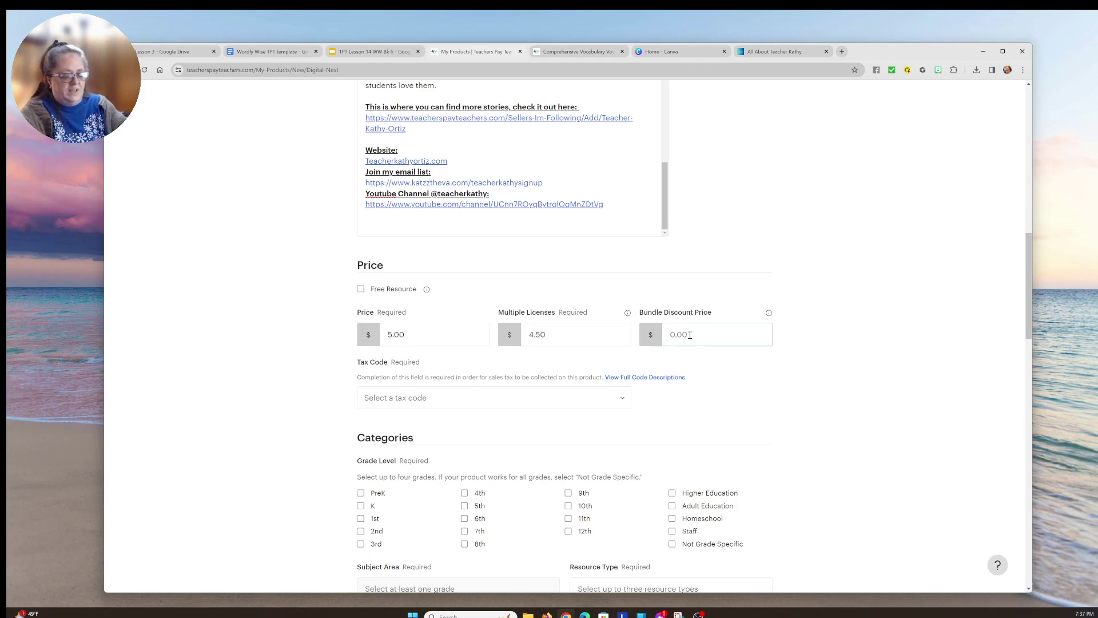
pyautogui.write('2.00')
pyautogui.press('BackSpace')
pyautogui.press('BackSpace')
pyautogui.press('BackSpace')
pyautogui.press('BackSpace')
pyautogui.write('4.50')
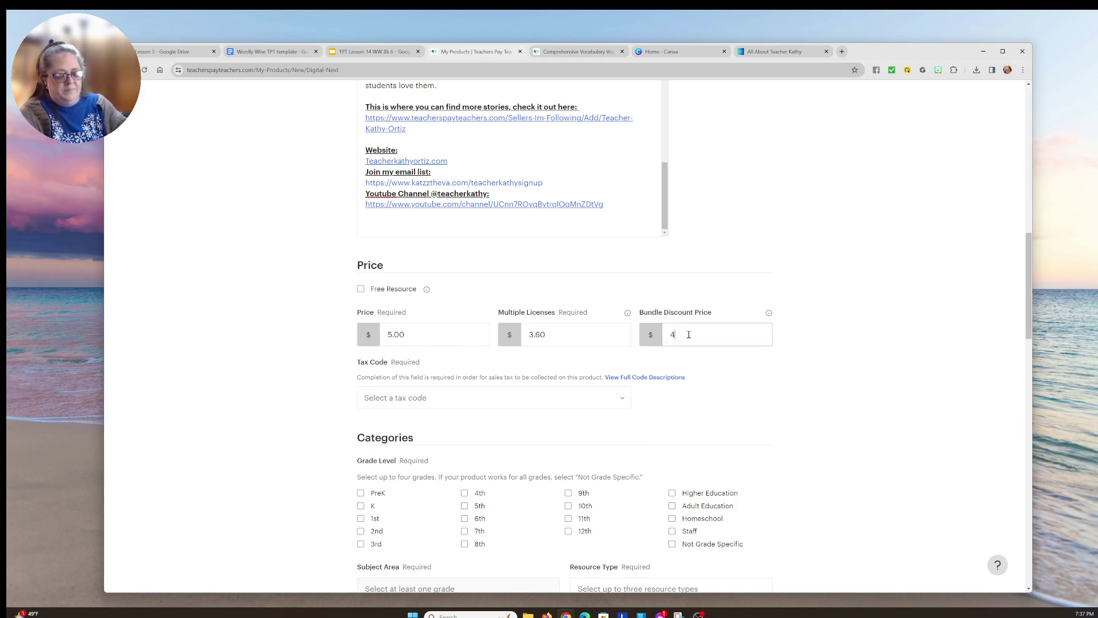
# Set the tax code to "Digital books sold to an end user with rights for permanent use"
pyautogui.click(540, 400)
pyautogui.click(542, 434)
pyautogui.click(681, 399)
pyautogui.scroll(-4, 686, 378)
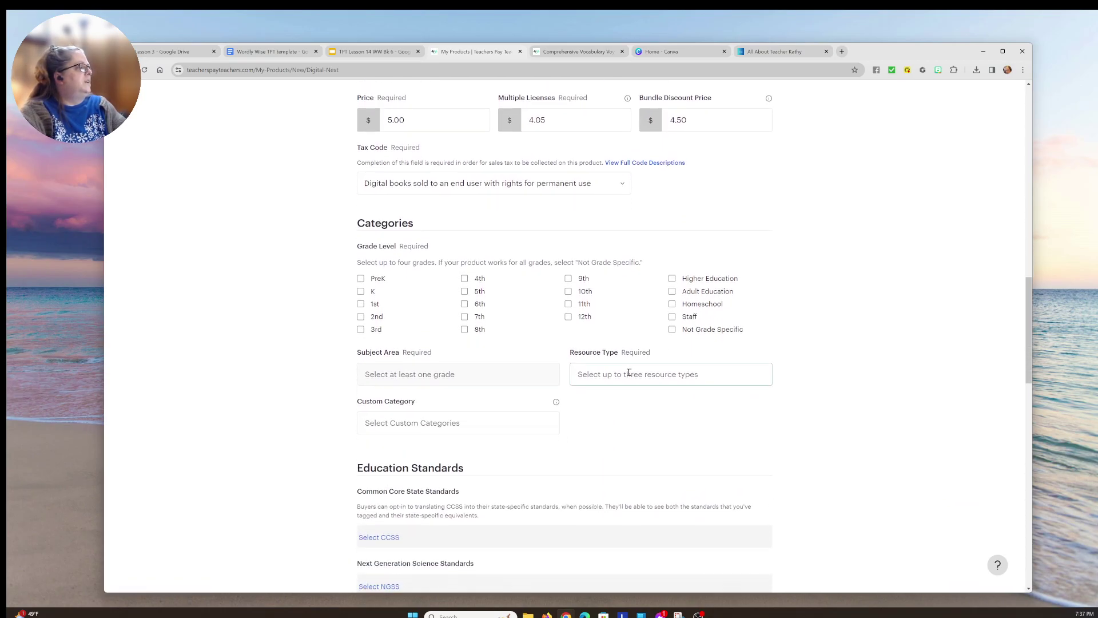
# Assign the product to the 5th, 6th and Homeschool grade levels
pyautogui.click(465, 305)
pyautogui.click(465, 292)
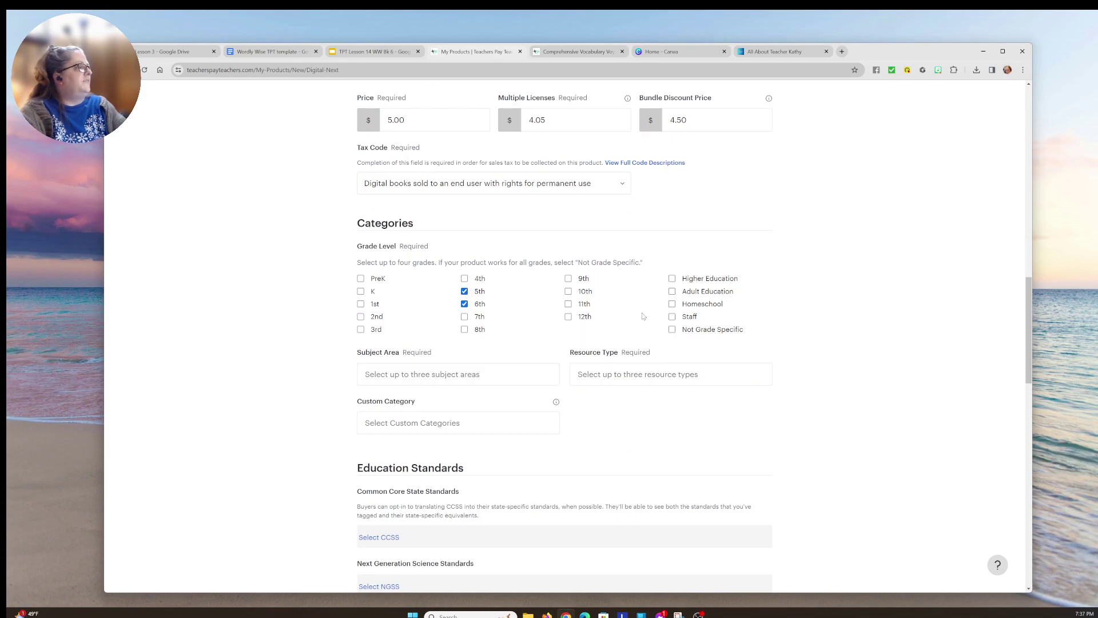
pyautogui.click(672, 303)
# Set the product's subject areas to Vocabulary, Reading and Writing
pyautogui.scroll(-2, 404, 282)
pyautogui.click(398, 287)
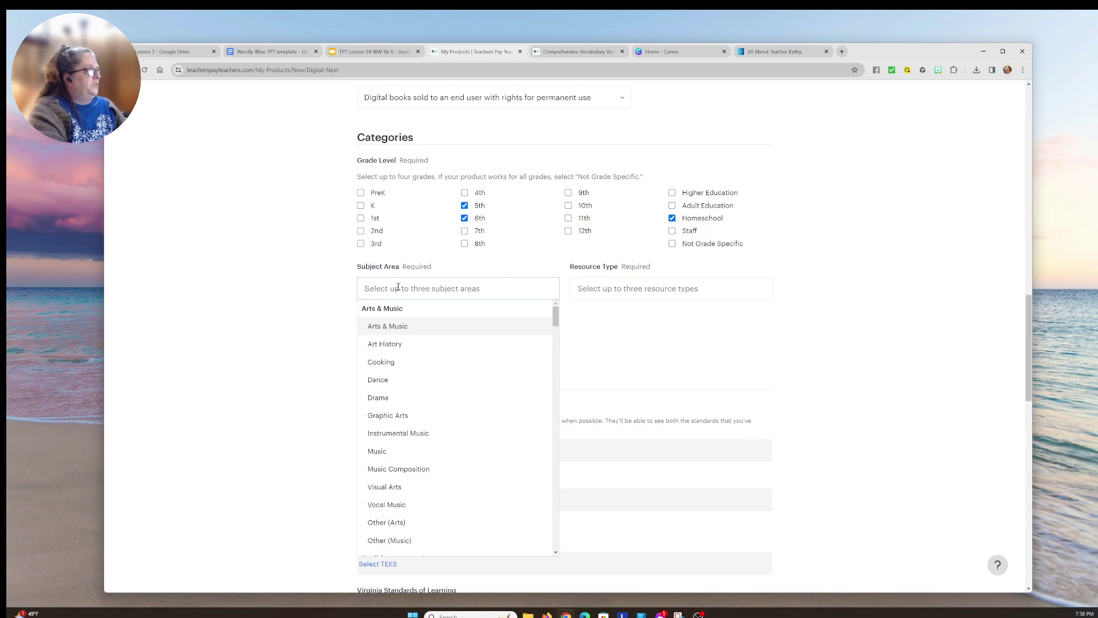
pyautogui.write('Voc')
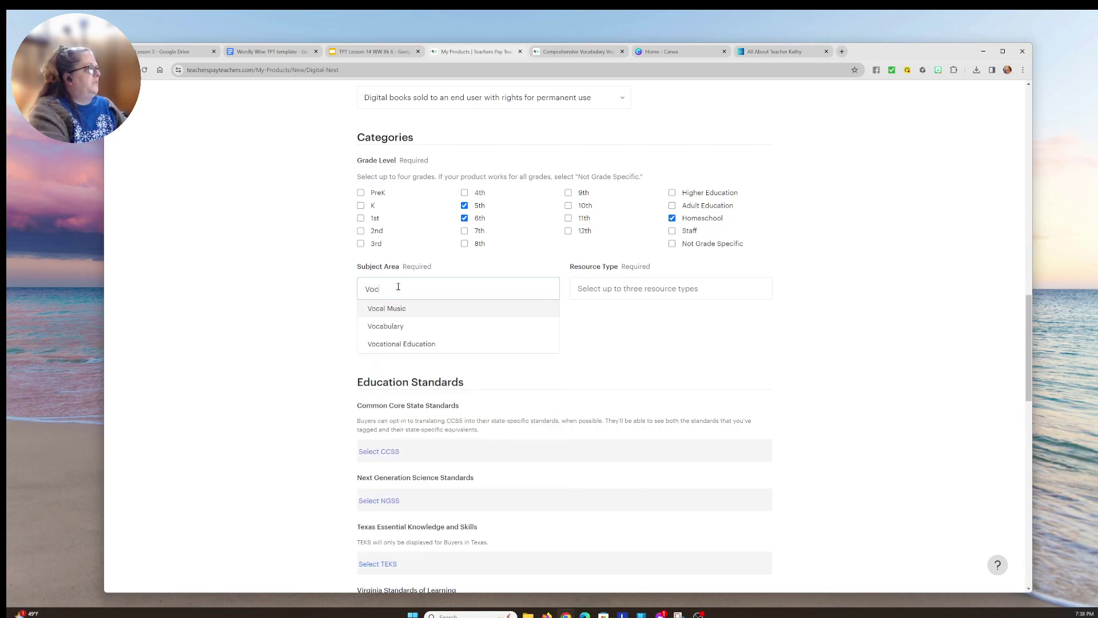
pyautogui.click(386, 326)
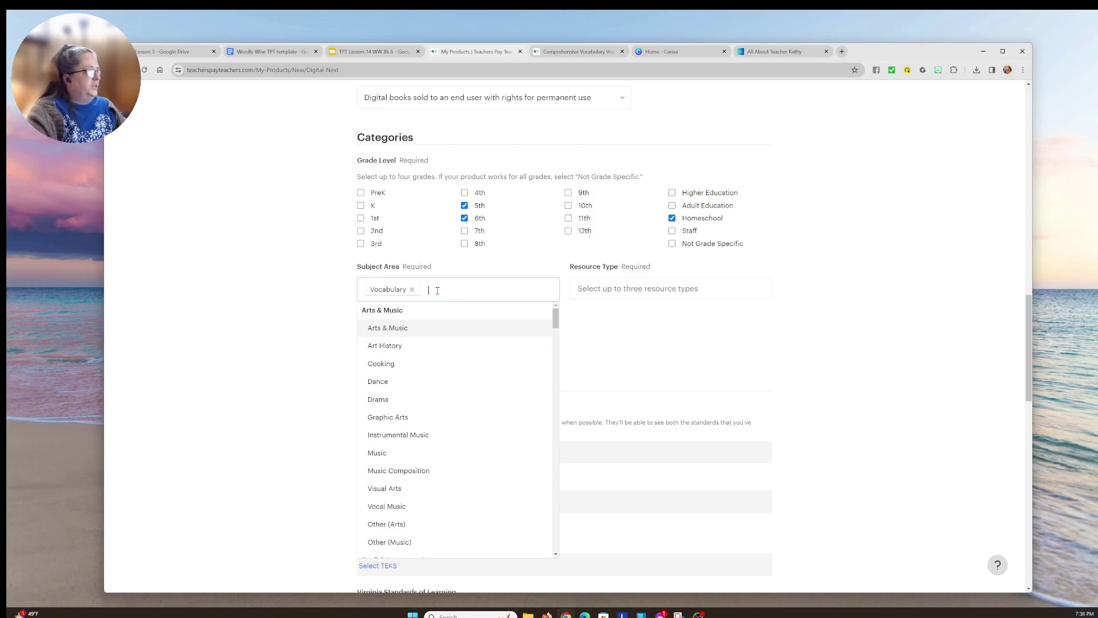
pyautogui.write('readi')
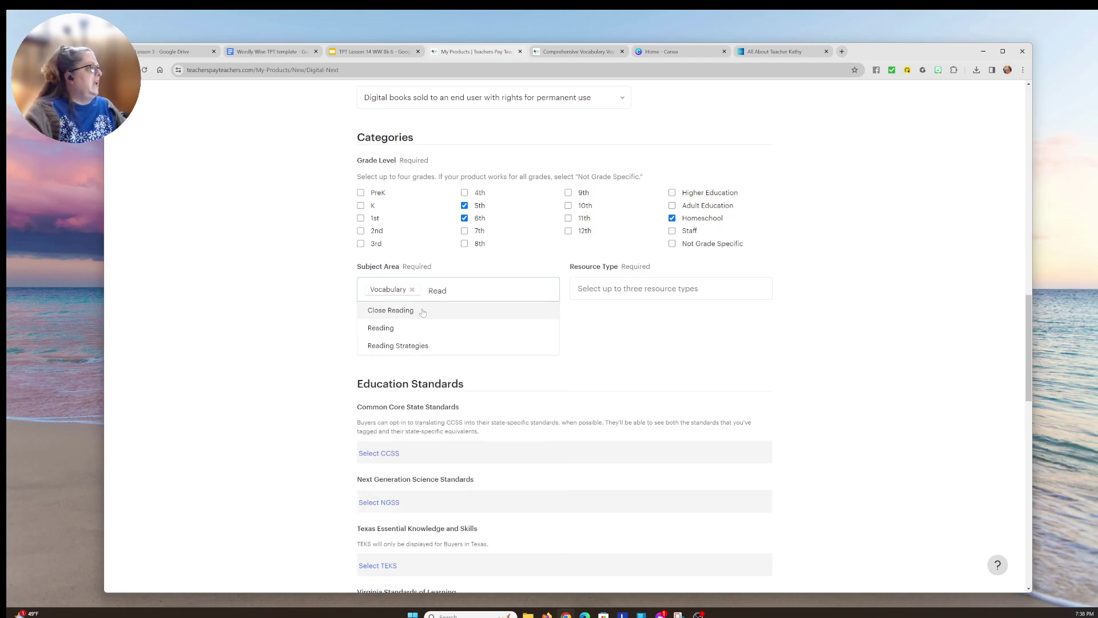
pyautogui.click(399, 332)
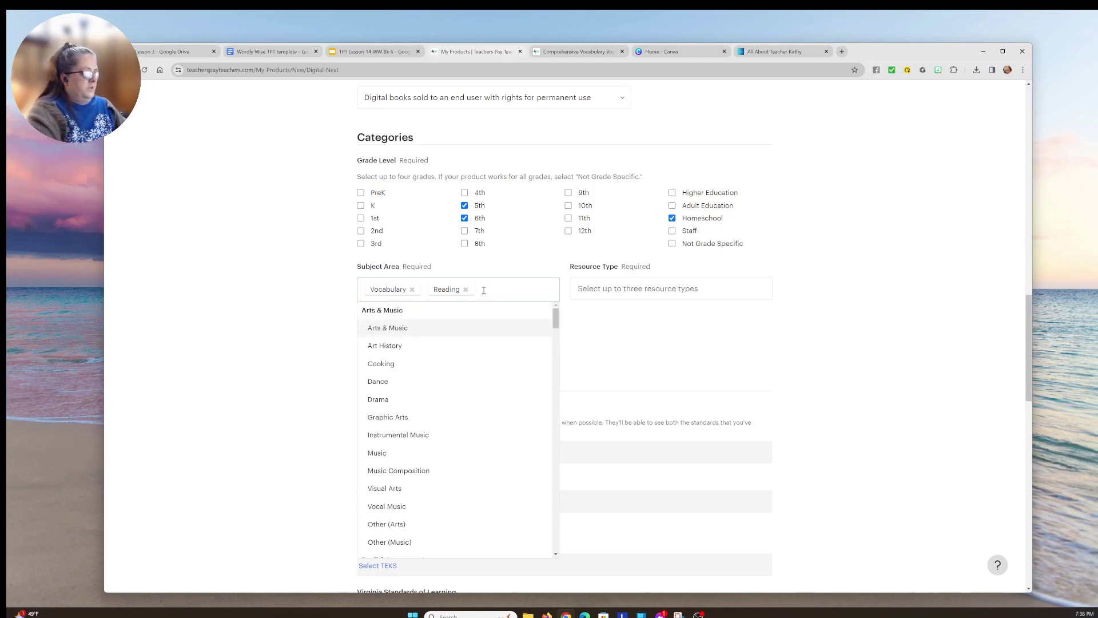
pyautogui.write('Writin')
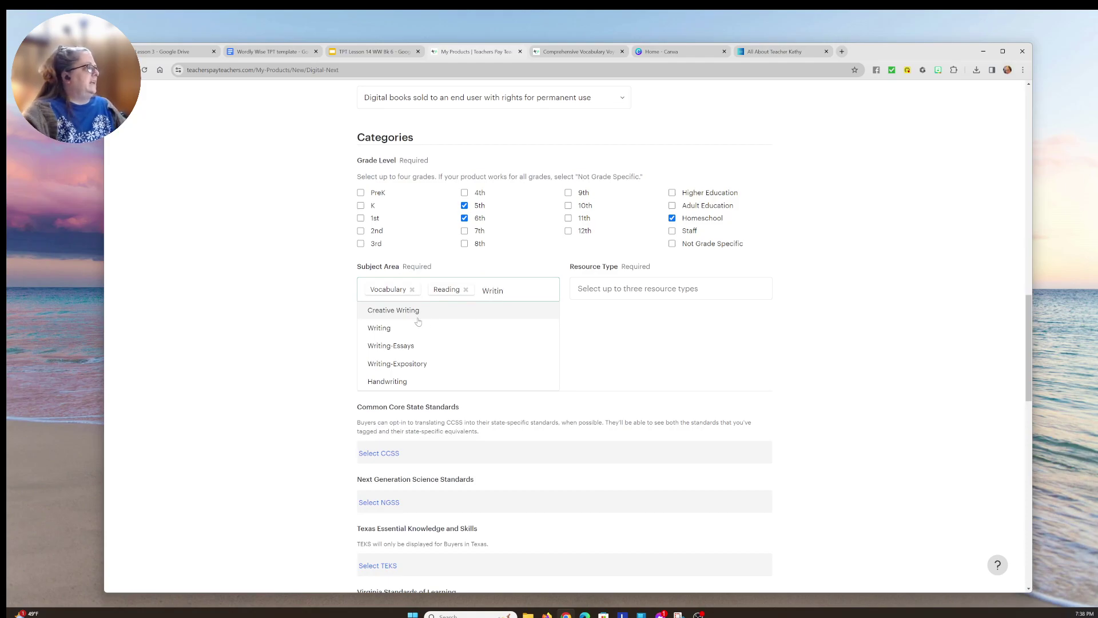
pyautogui.click(418, 326)
# Set the resource types to Activities, Worksheets and Homeschool Curricula
pyautogui.click(634, 289)
pyautogui.click(634, 326)
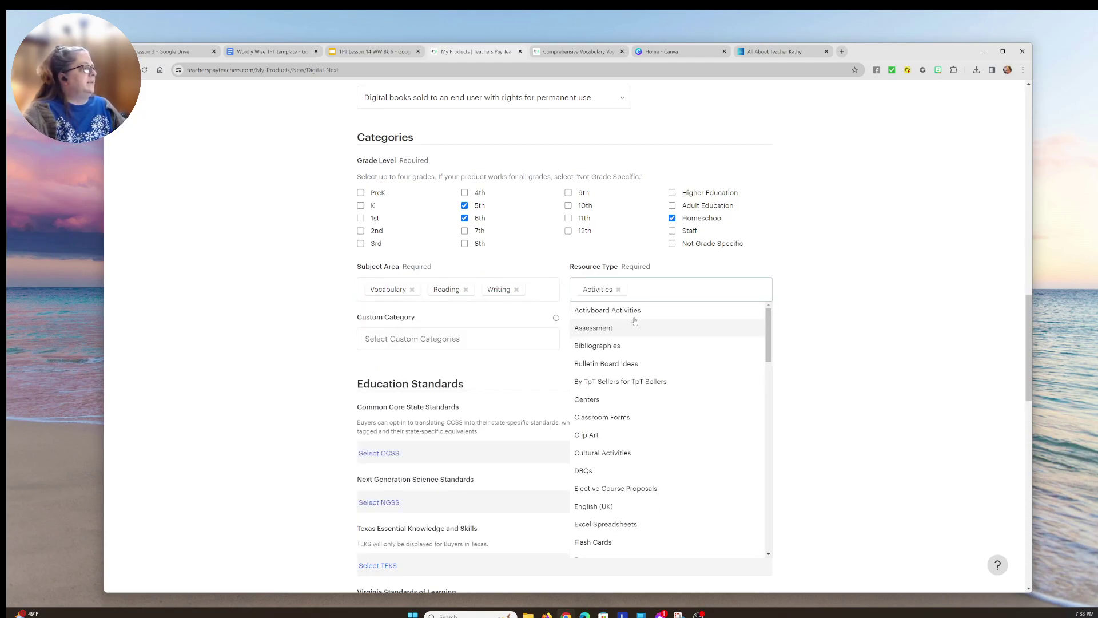
pyautogui.write('works')
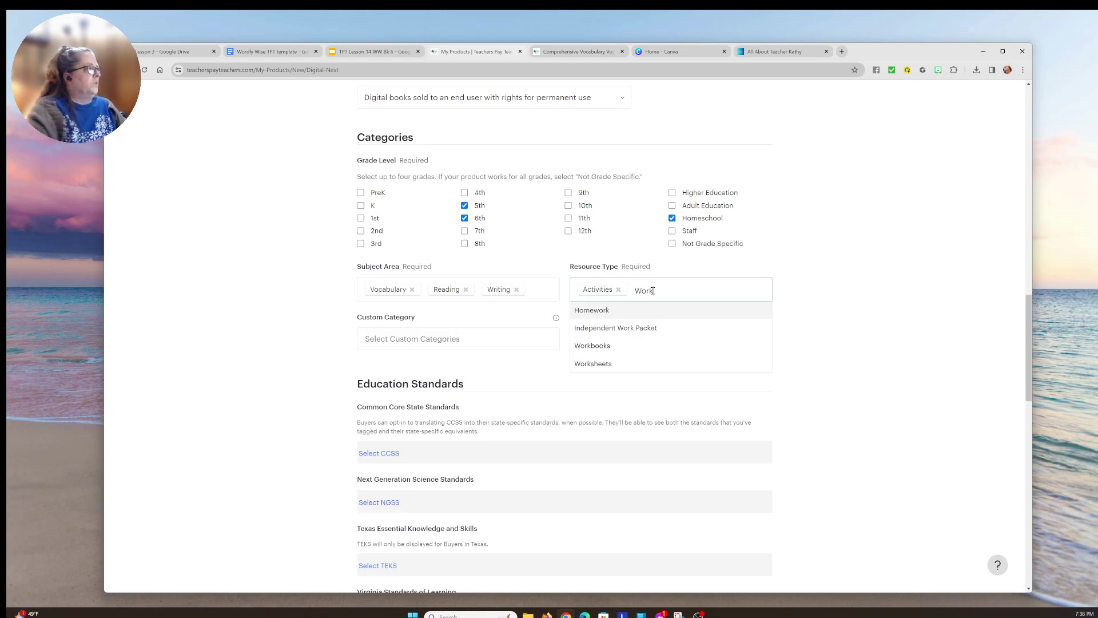
pyautogui.click(618, 358)
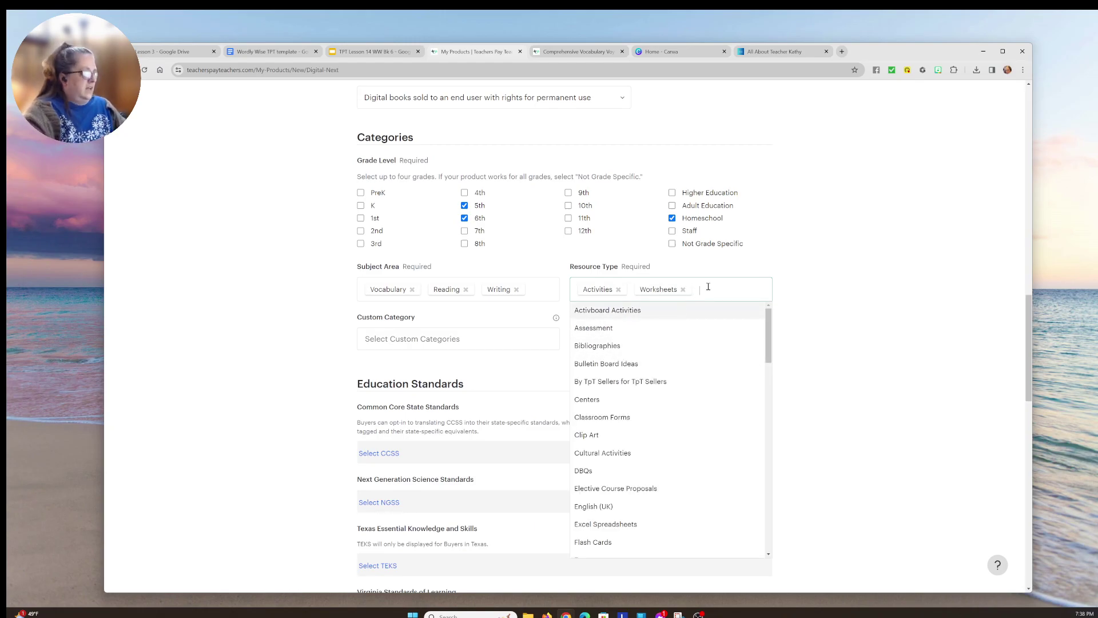
pyautogui.write('Home')
pyautogui.click(629, 310)
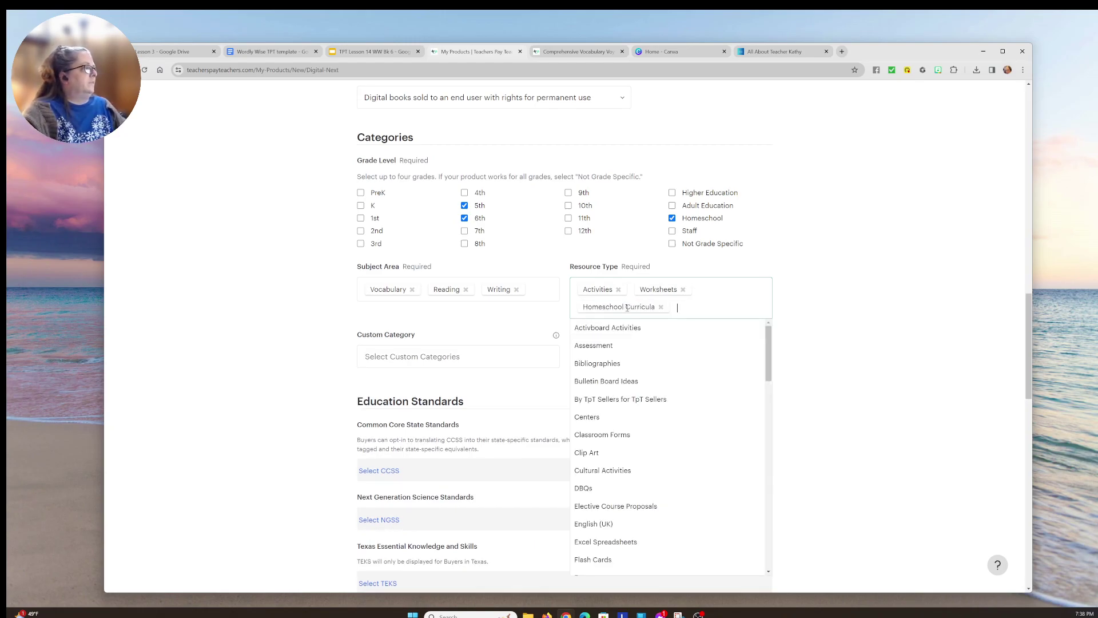
# Add the product to the custom categories Vocabulary Lessons, English and 6th Grade
pyautogui.click(421, 357)
pyautogui.click(419, 377)
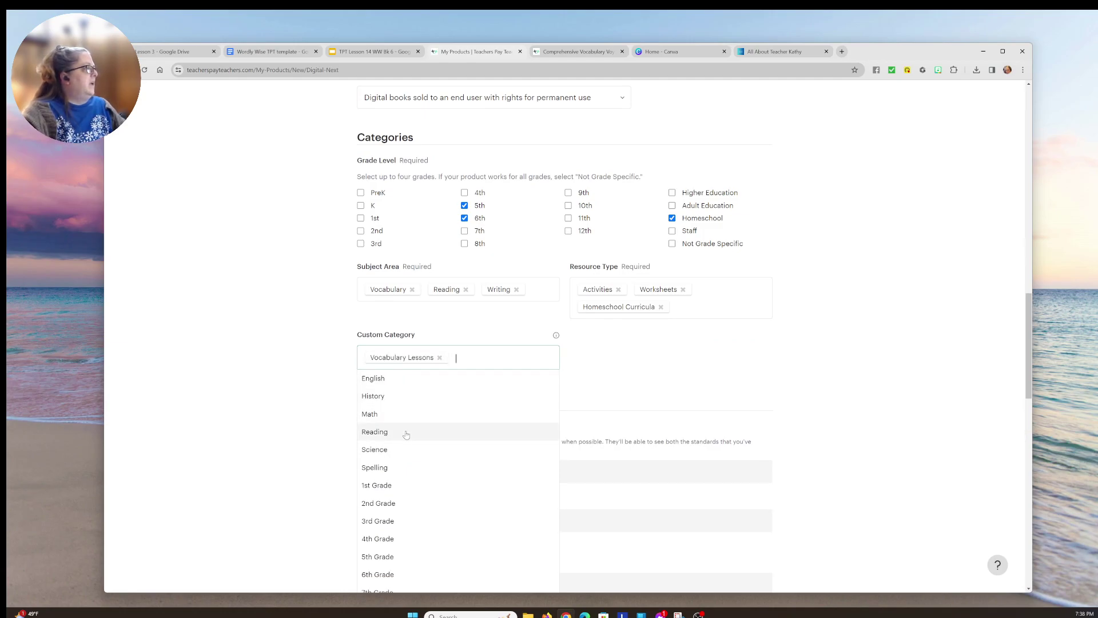
pyautogui.click(405, 378)
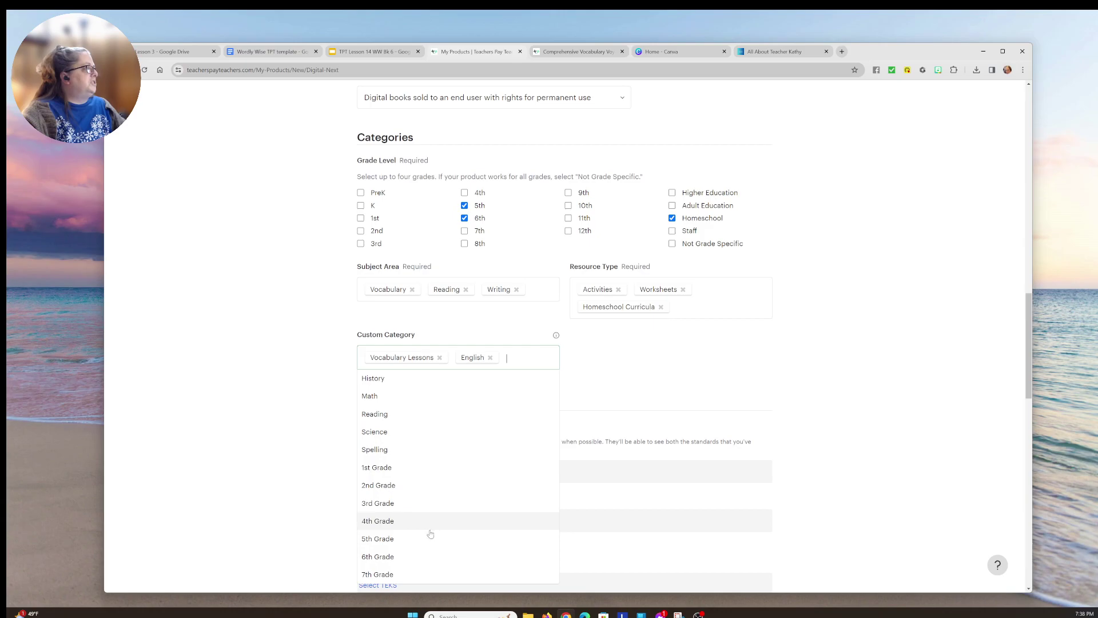
pyautogui.click(422, 556)
pyautogui.click(655, 380)
# In the product details, enter 75 as the number of pages or slides and mark the answer key as Included
pyautogui.scroll(-3, 667, 359)
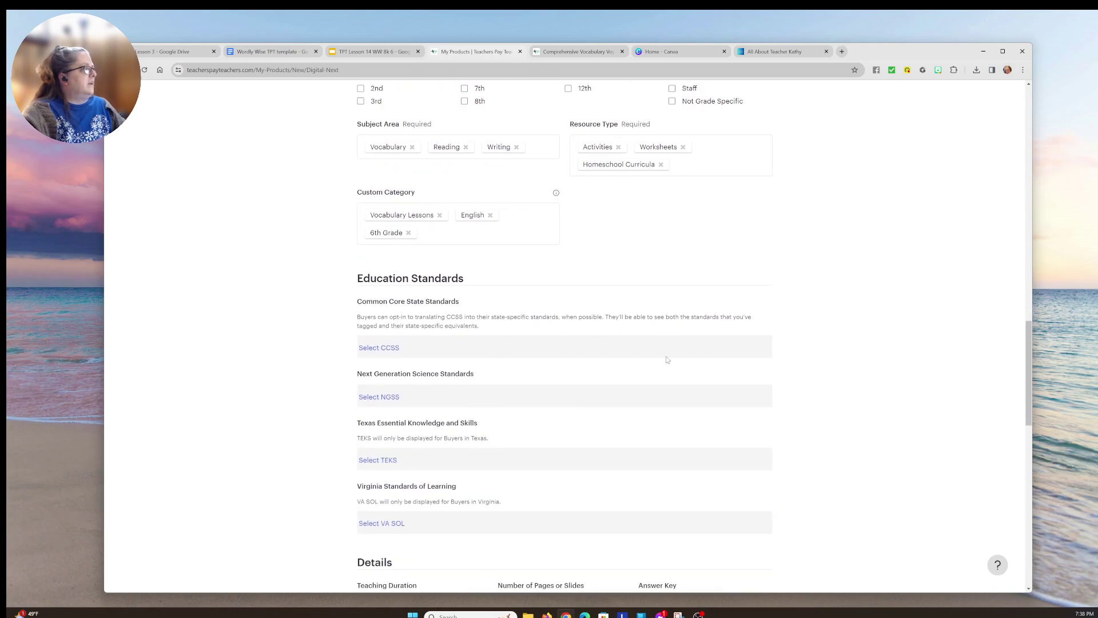
pyautogui.scroll(-5, 666, 359)
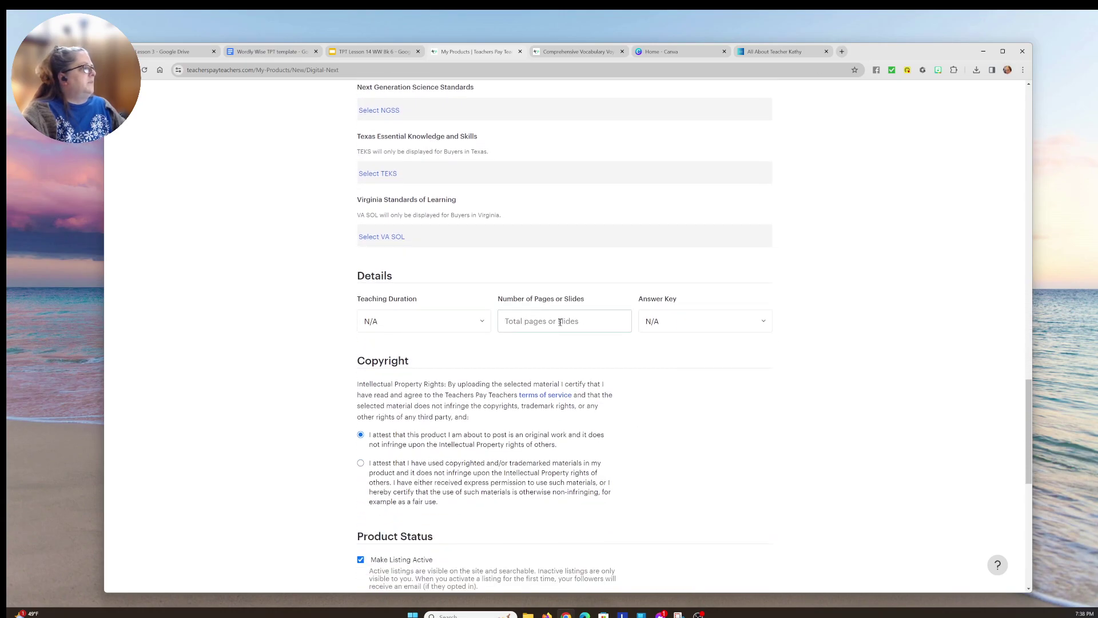
pyautogui.click(560, 322)
pyautogui.write('75')
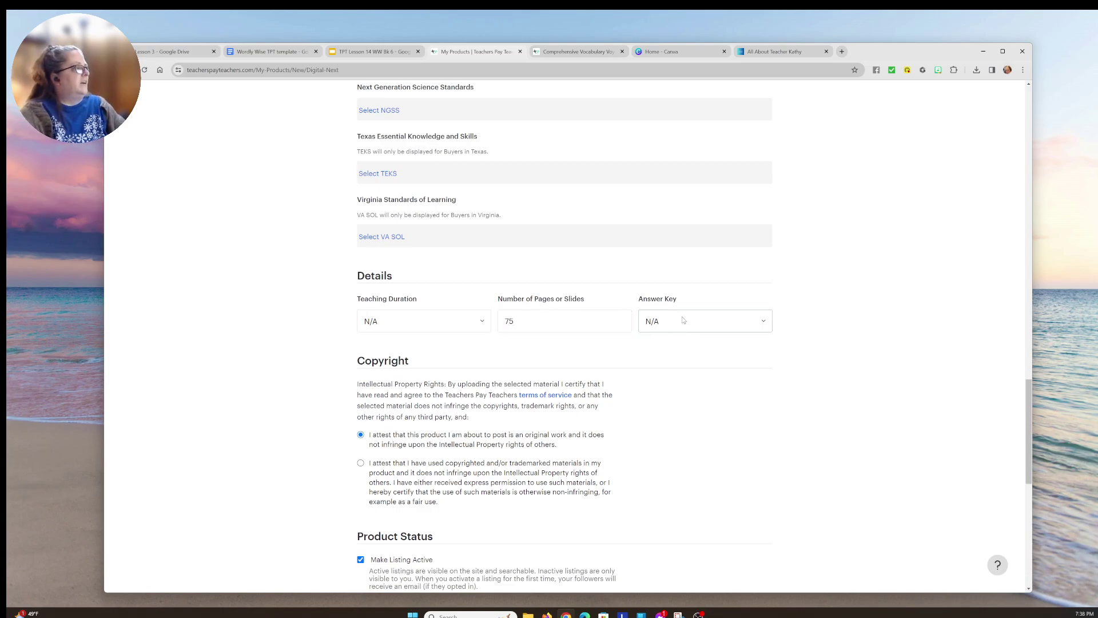
pyautogui.click(682, 320)
pyautogui.click(685, 350)
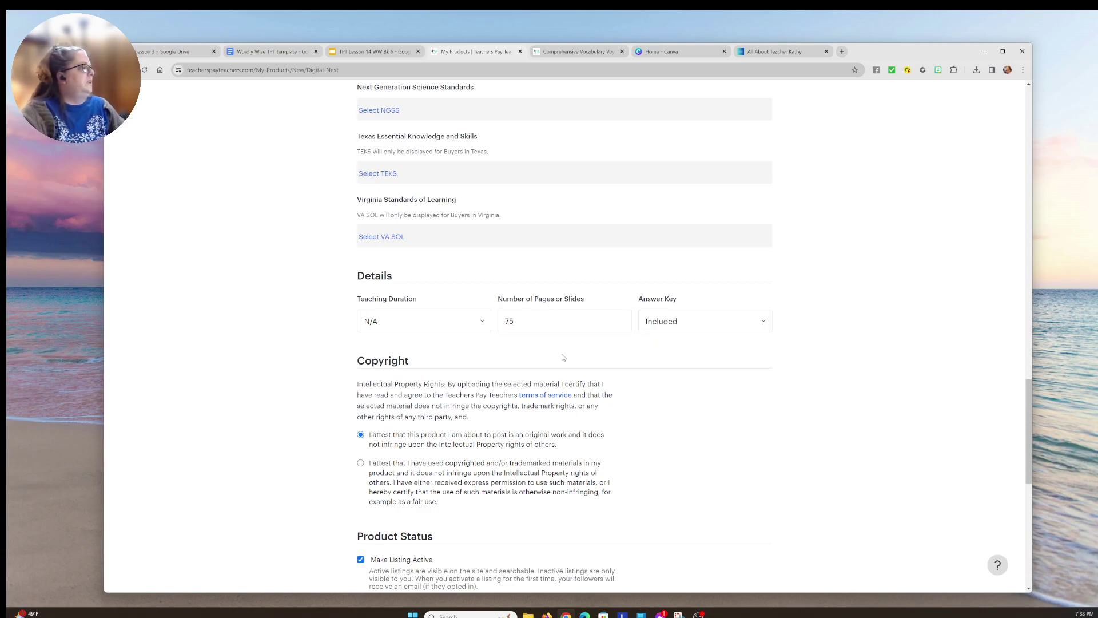
# Submit the new product as an active listing and reload its published page
pyautogui.scroll(-5, 562, 357)
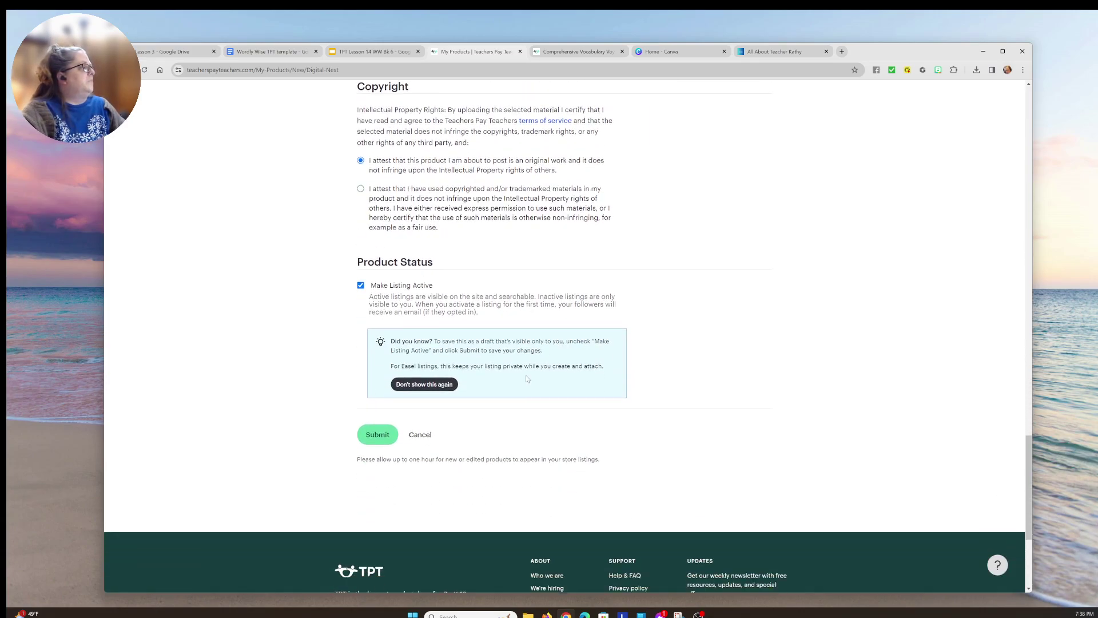
pyautogui.click(376, 409)
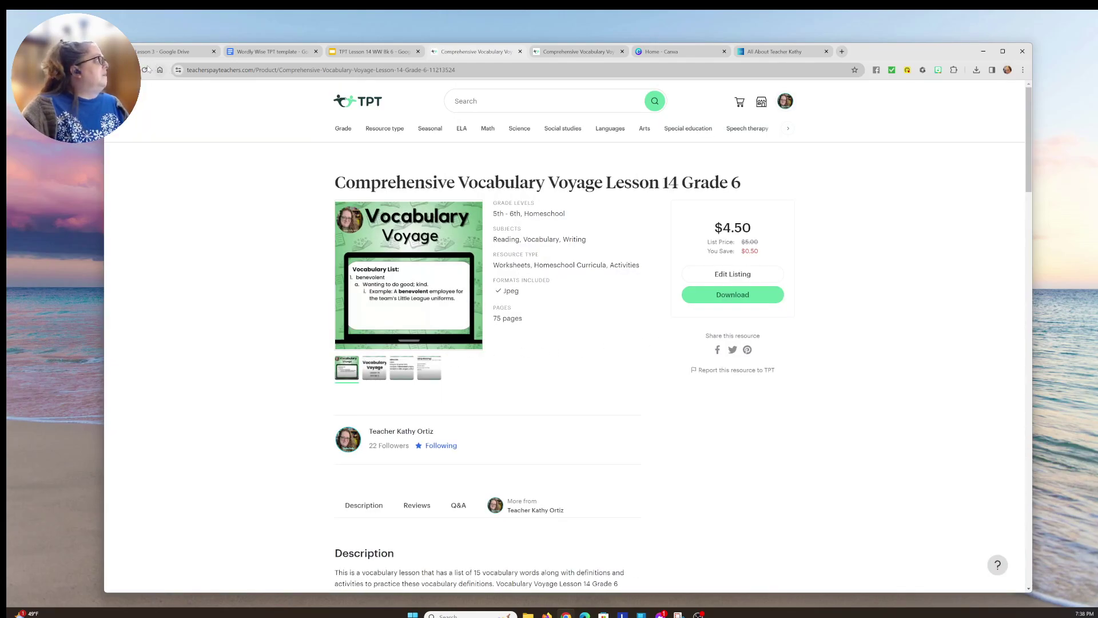
pyautogui.click(146, 71)
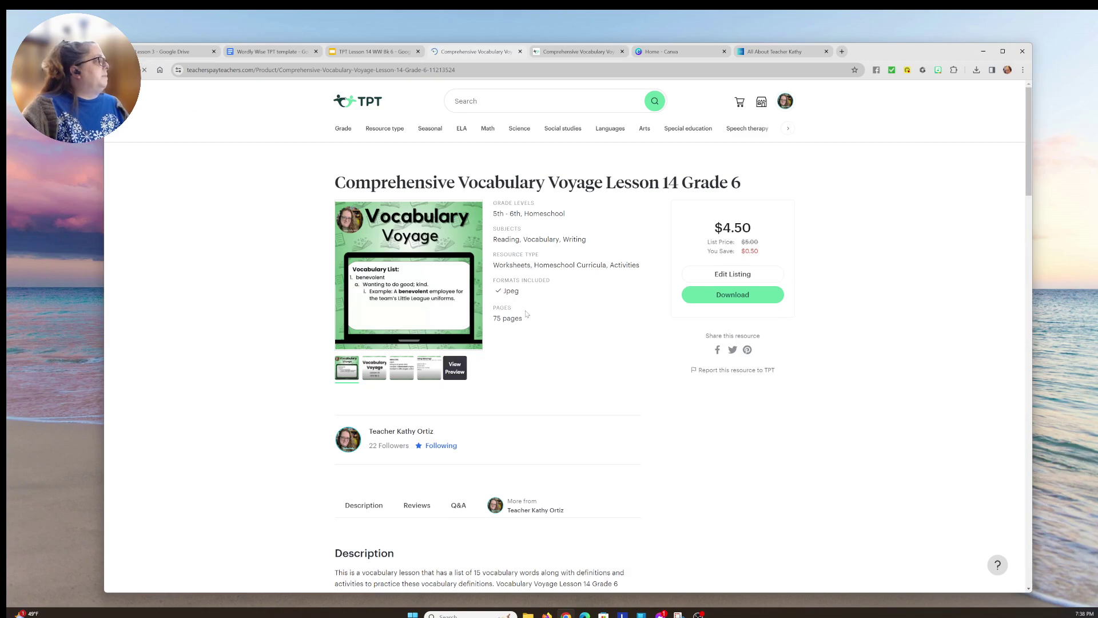
# Review the published Lesson 14 listing's thumbnails, preview image and description
pyautogui.click(363, 373)
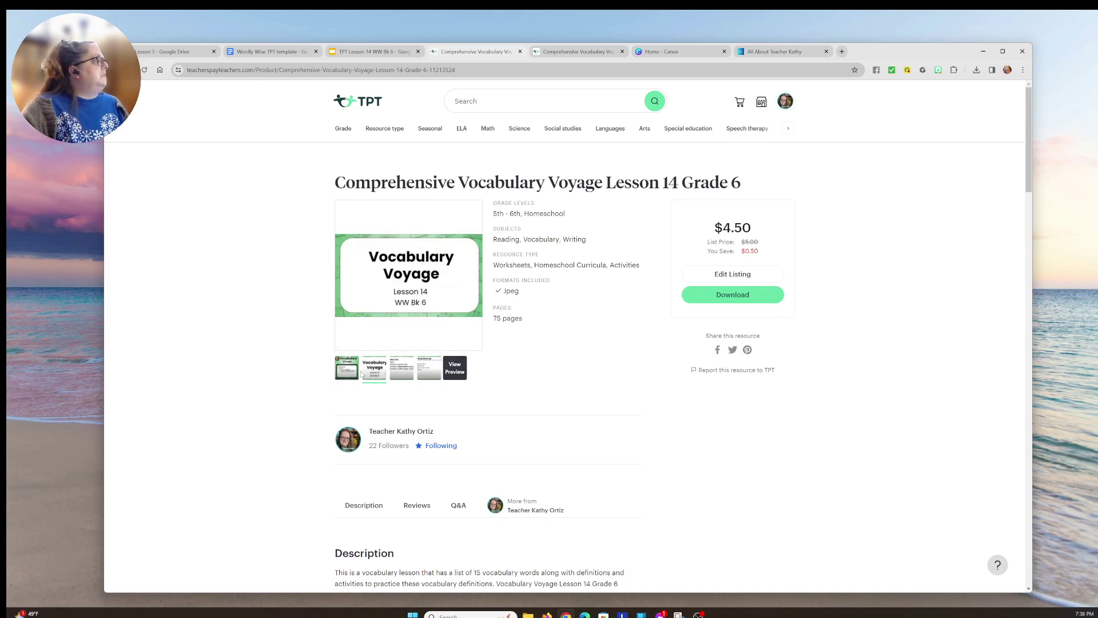
pyautogui.click(458, 367)
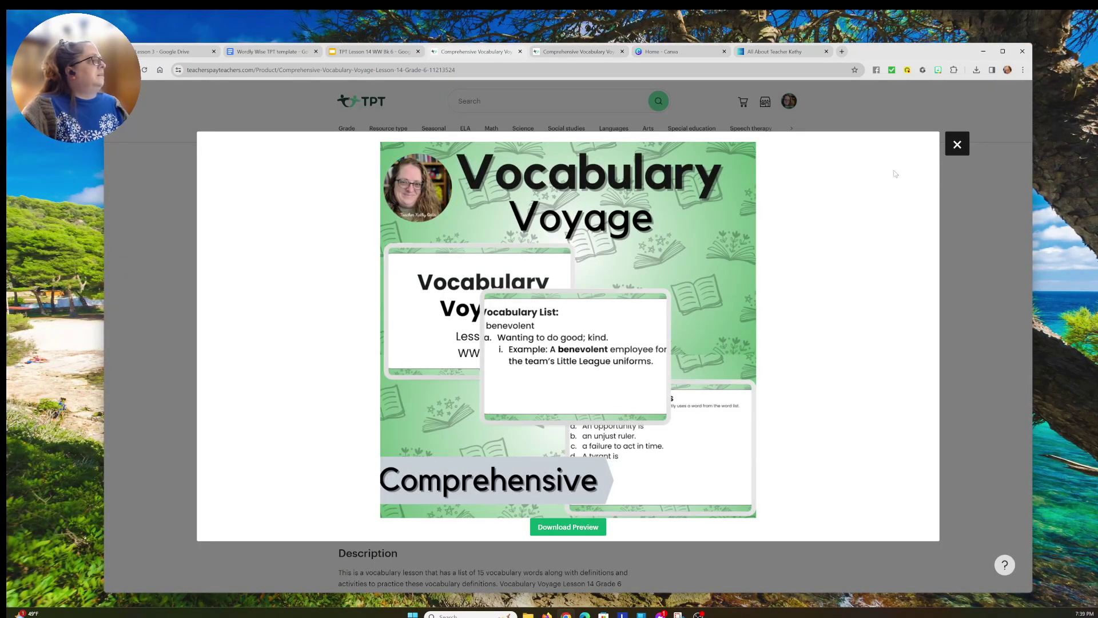
pyautogui.click(957, 144)
pyautogui.click(341, 371)
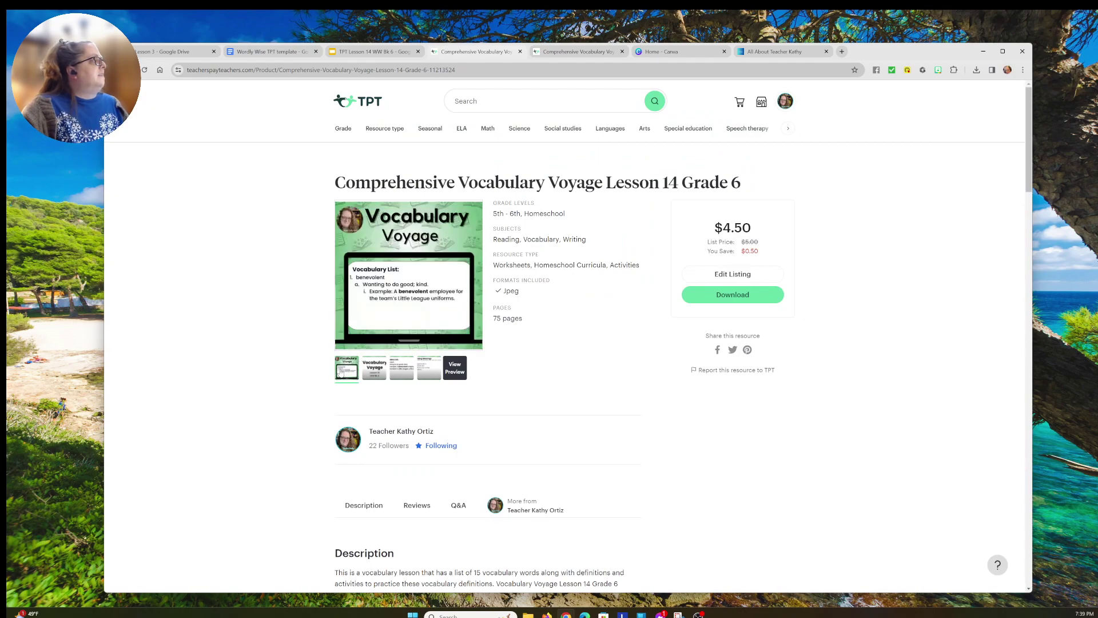
pyautogui.click(375, 370)
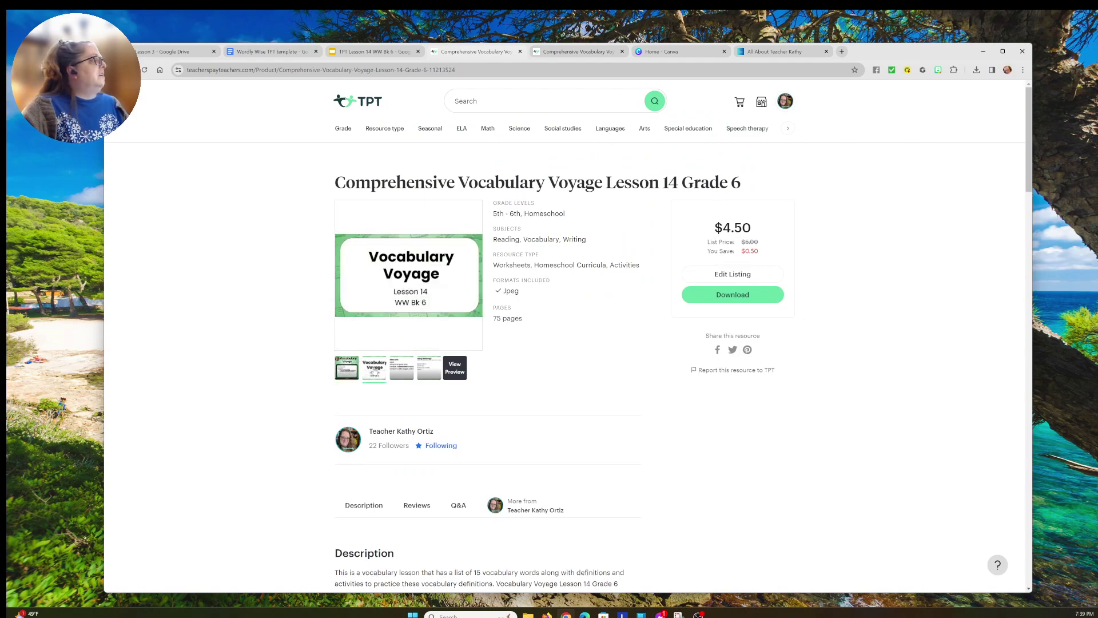
pyautogui.click(402, 368)
pyautogui.click(429, 367)
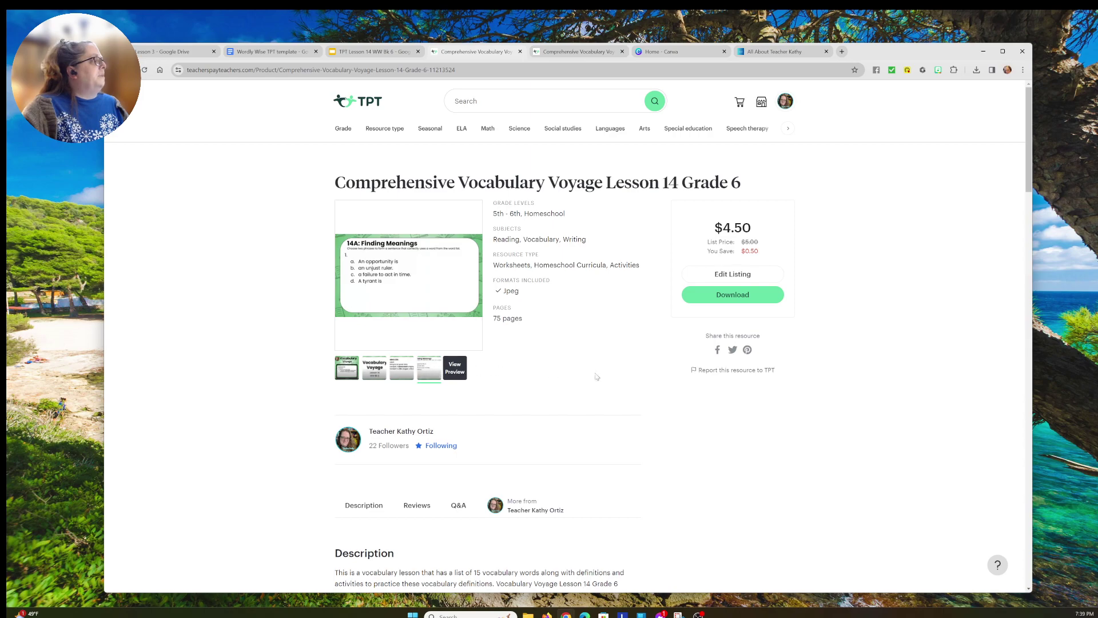
pyautogui.scroll(-1, 654, 387)
pyautogui.scroll(-2, 654, 386)
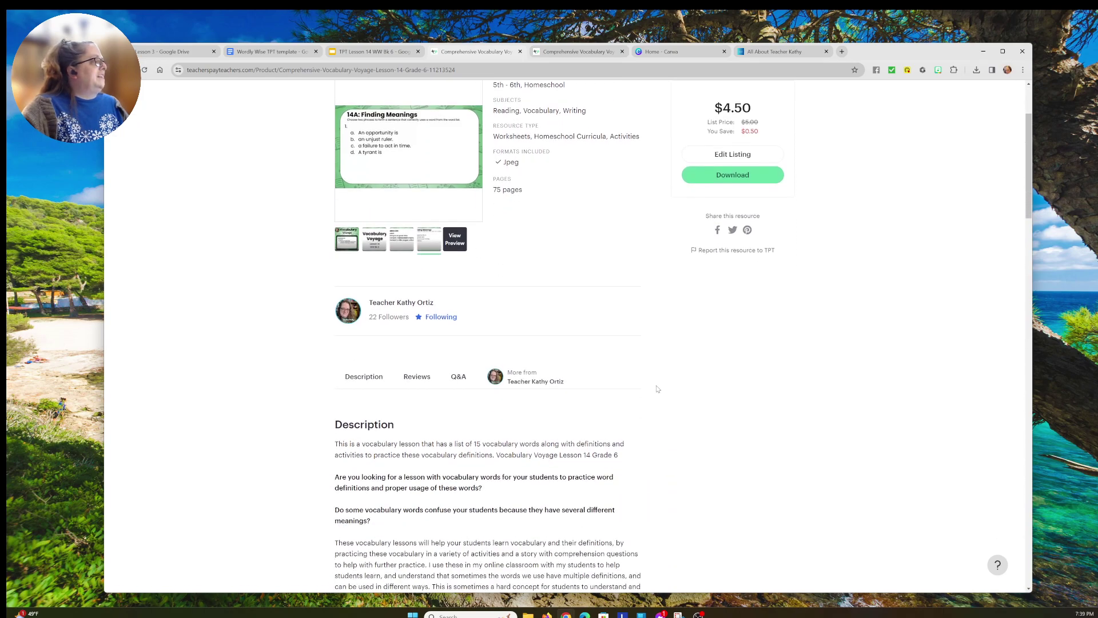
pyautogui.scroll(2, 657, 388)
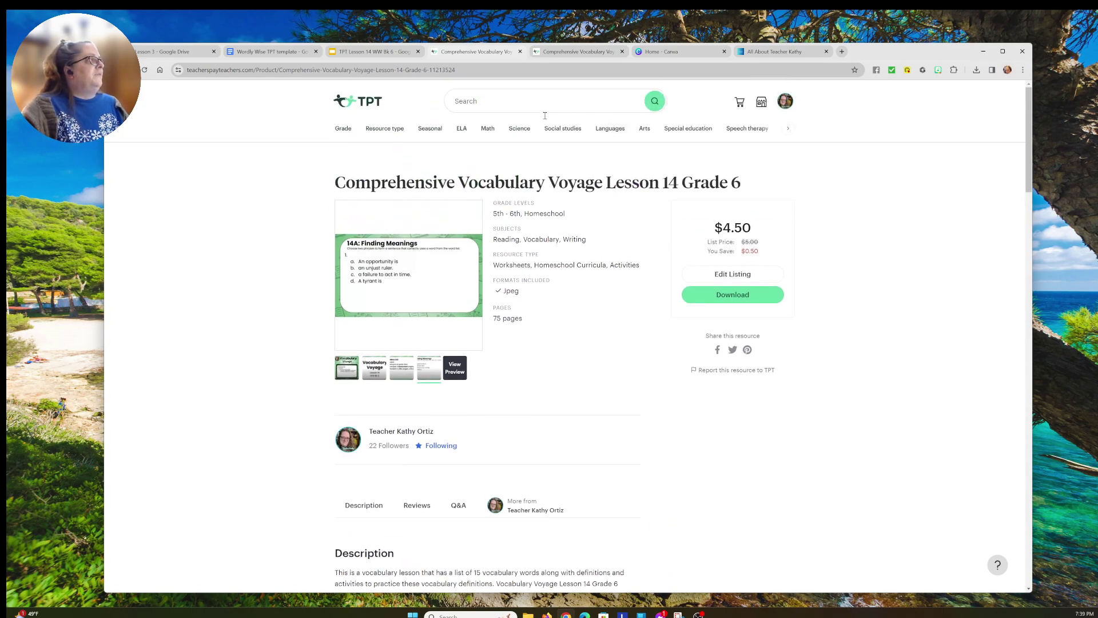